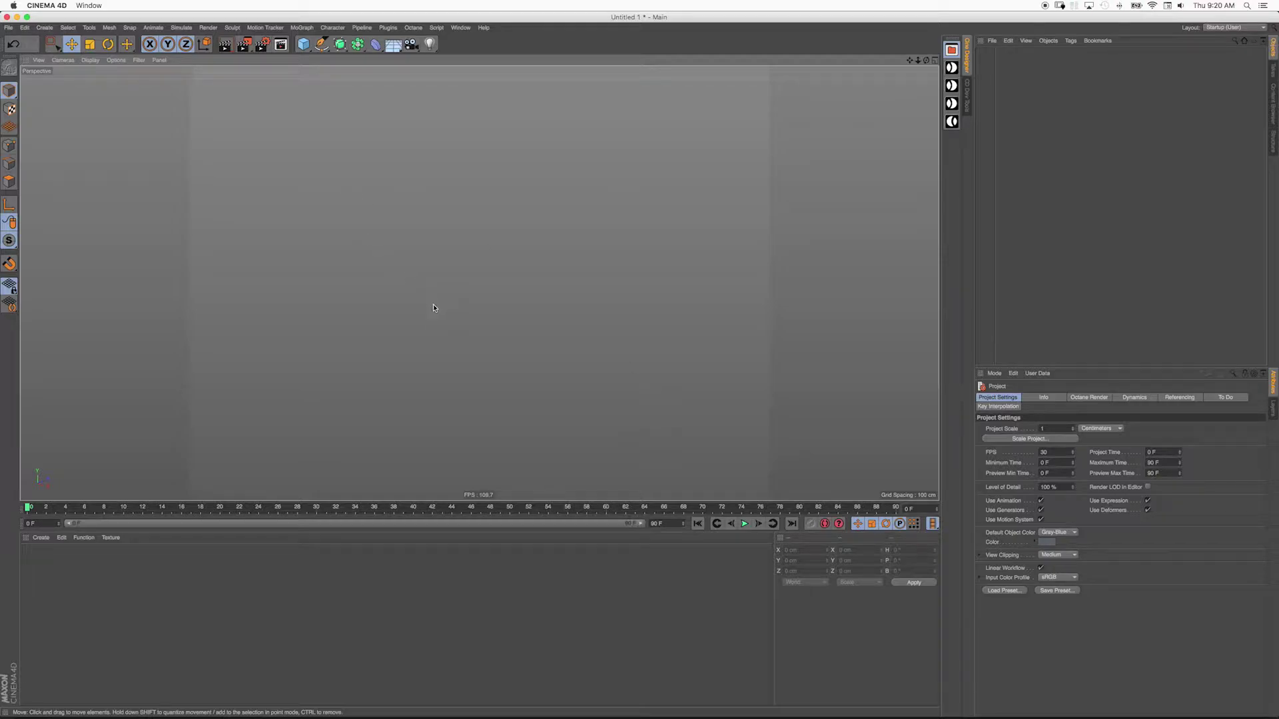
# Add a 400 × 400 cm Plane to the empty scene and open the Content Browser (Shift+F8).
pyautogui.moveTo(306, 49); pyautogui.dragTo(399, 80)
pyautogui.keyDown('alt'); pyautogui.moveTo(469, 301); pyautogui.dragTo(500, 286); pyautogui.keyUp('alt')
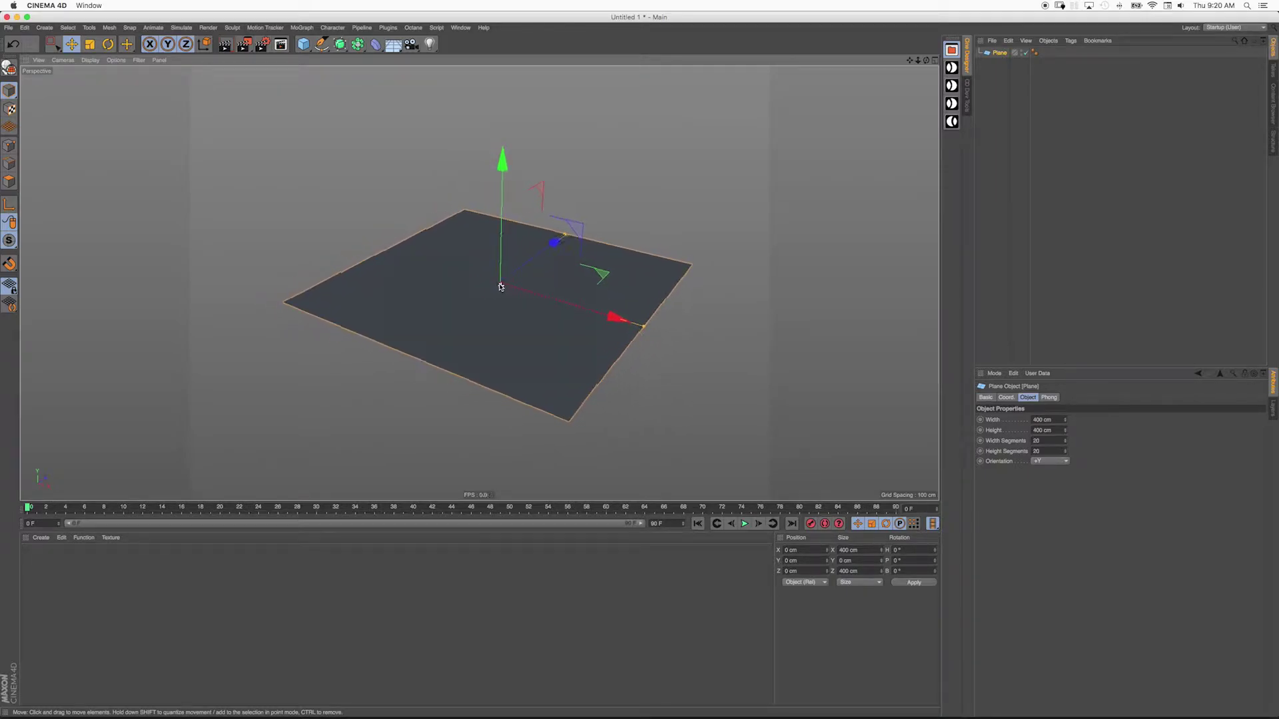
pyautogui.hotkey('shift', 'F8')
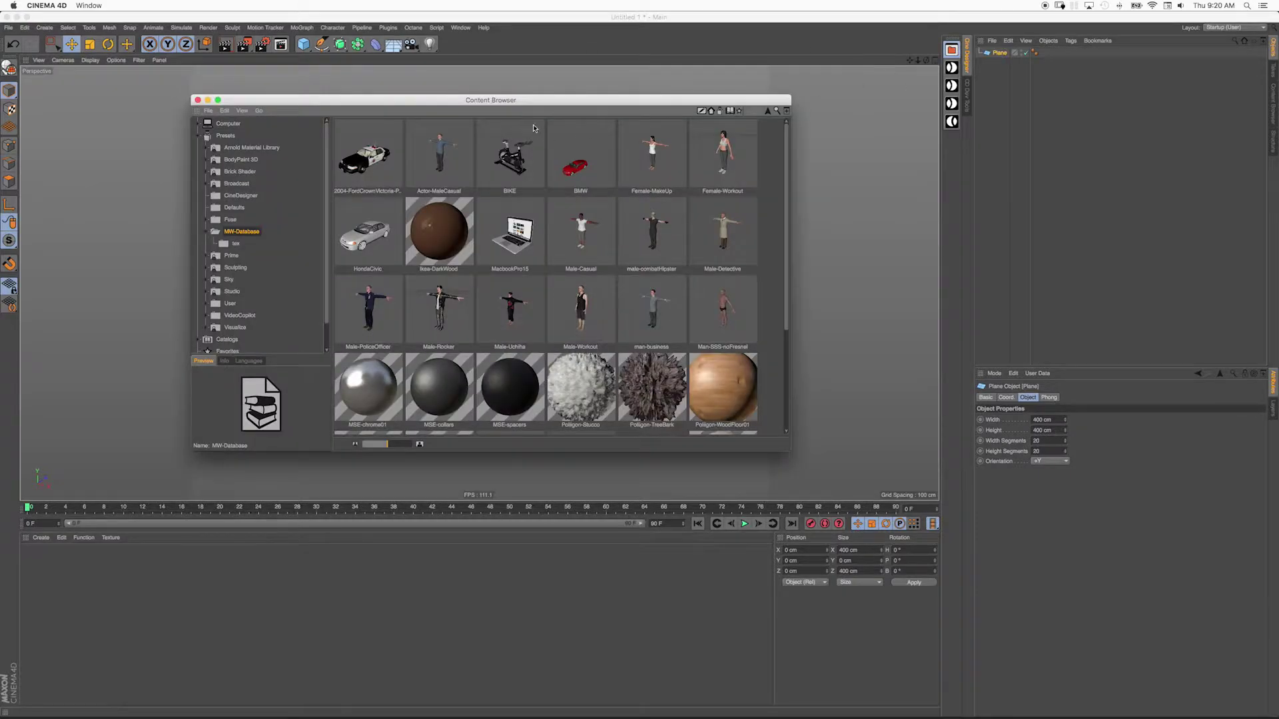
# Browse the Content Browser presets to the MW-Database folder.
pyautogui.moveTo(493, 102); pyautogui.dragTo(497, 106)
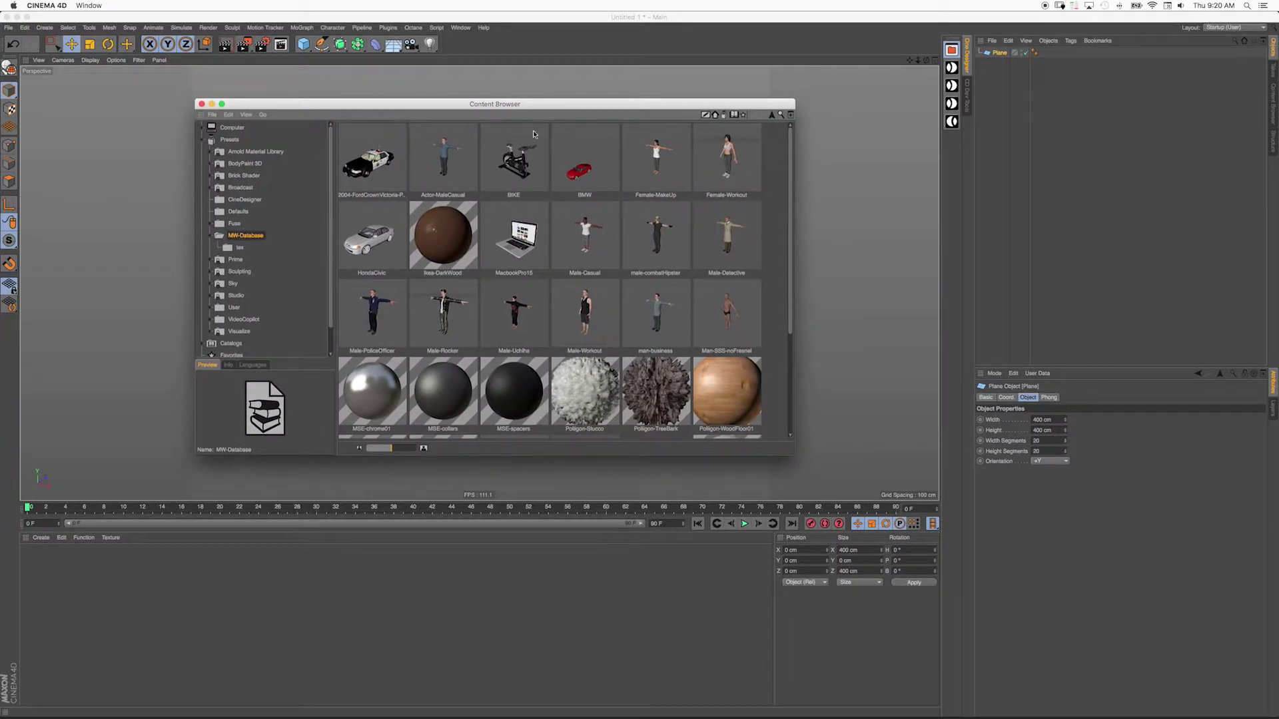
pyautogui.moveTo(790, 289); pyautogui.dragTo(788, 229)
pyautogui.moveTo(496, 106); pyautogui.dragTo(499, 103)
pyautogui.moveTo(794, 310); pyautogui.dragTo(799, 419)
pyautogui.scroll(2, 766, 349)
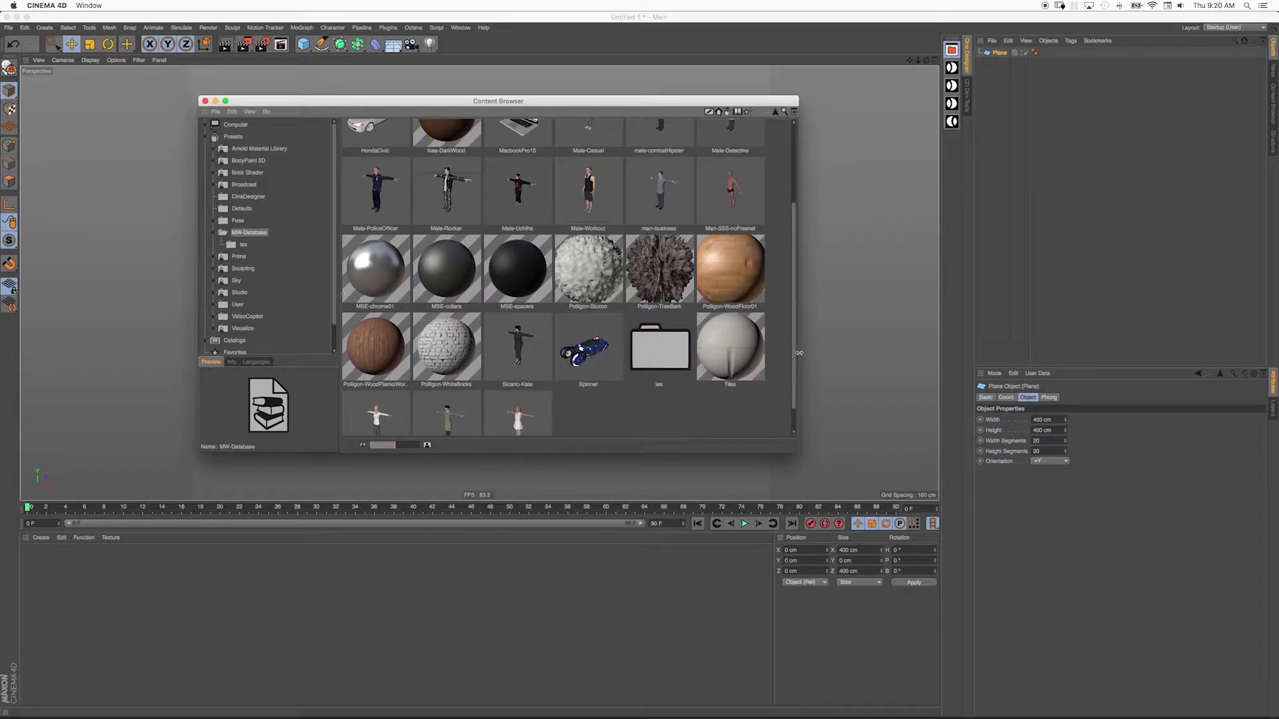
pyautogui.moveTo(794, 360); pyautogui.dragTo(801, 269)
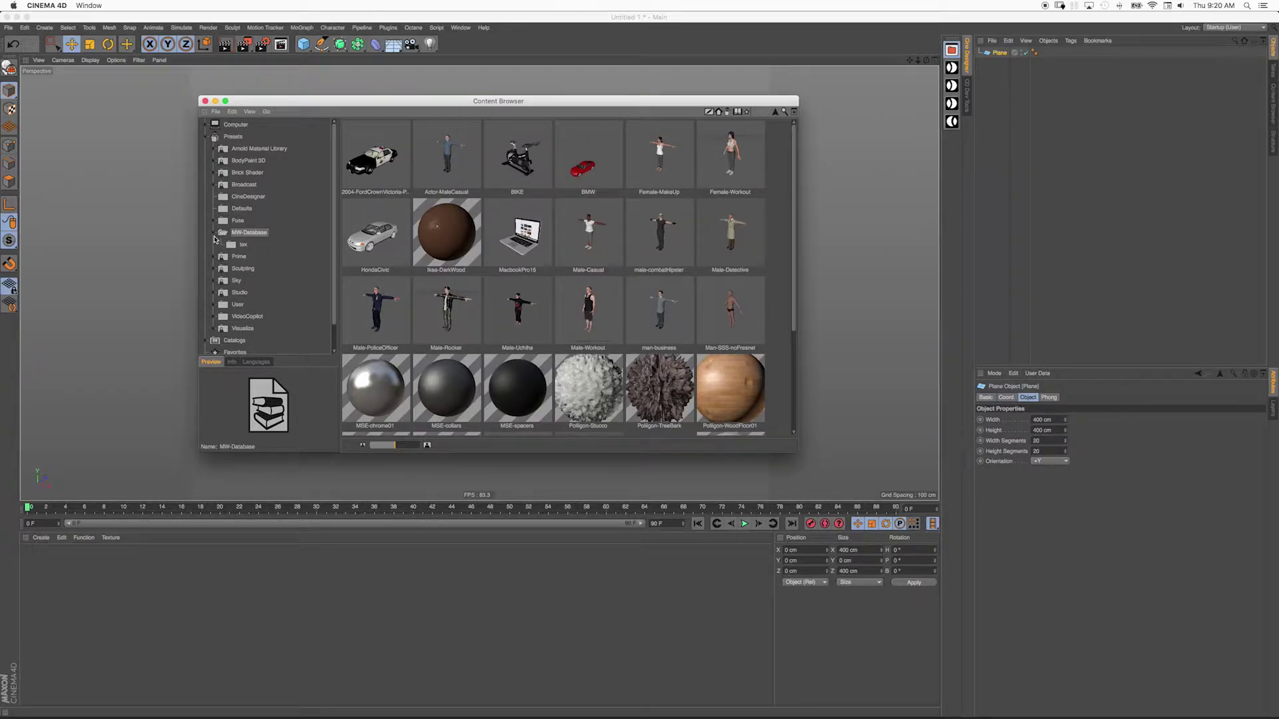
pyautogui.click(214, 233)
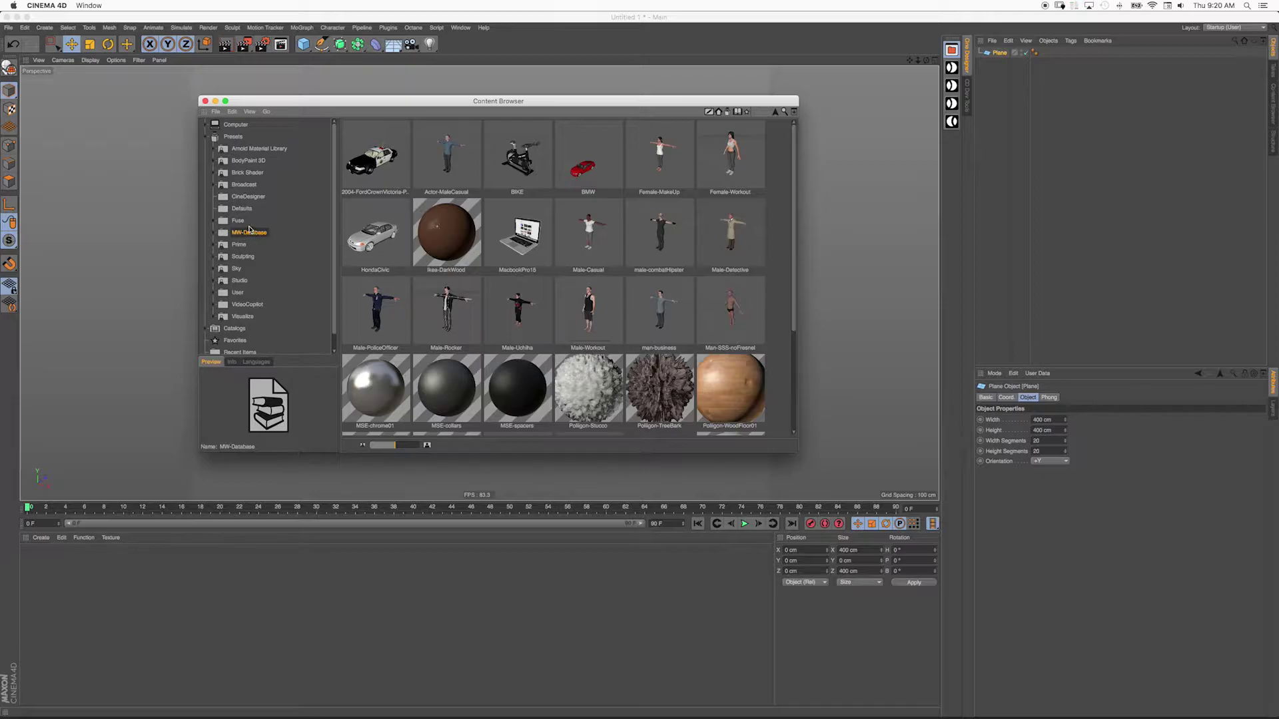
pyautogui.click(238, 221)
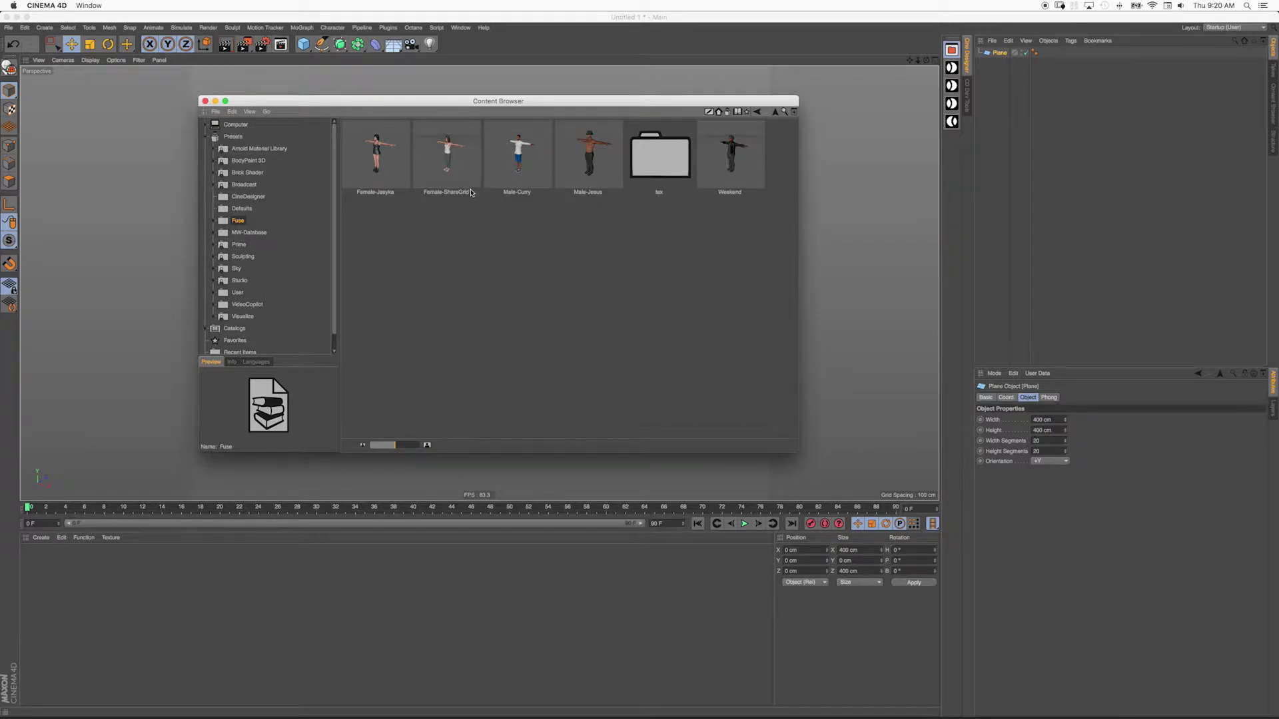
pyautogui.click(253, 233)
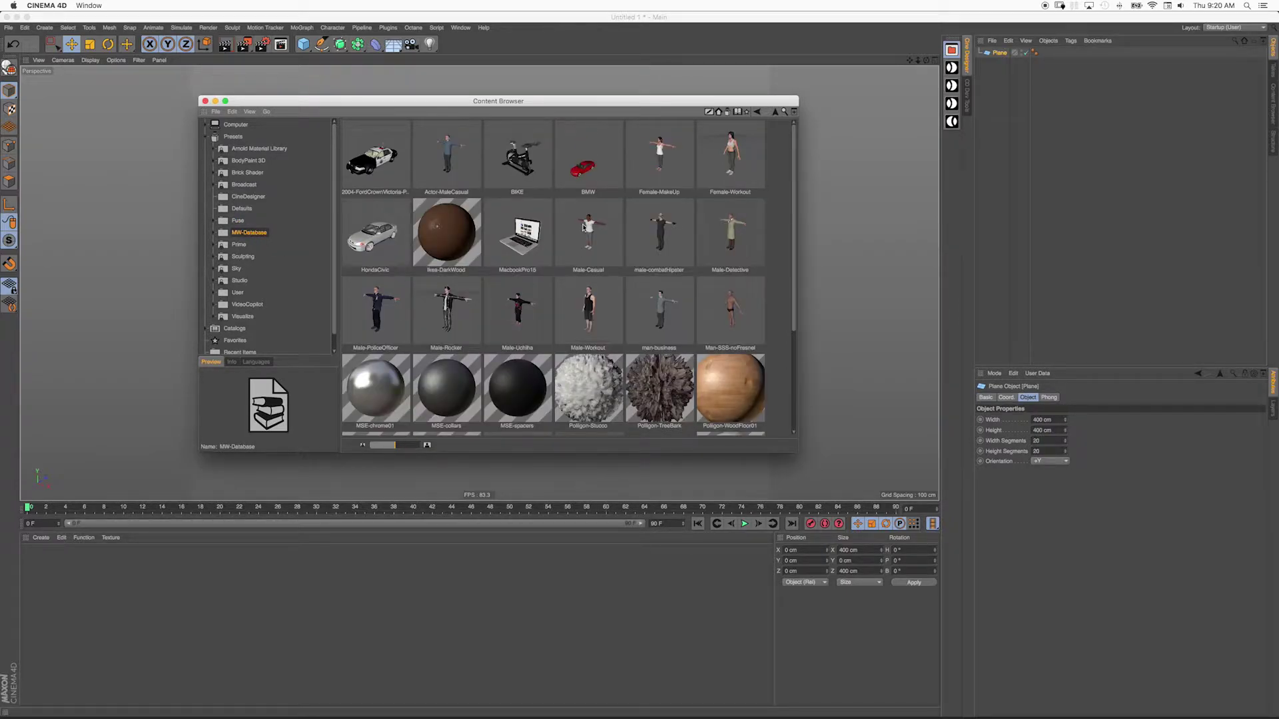
# Drag the WoodFloor material onto the plane and close the Content Browser.
pyautogui.moveTo(507, 109); pyautogui.dragTo(514, 108)
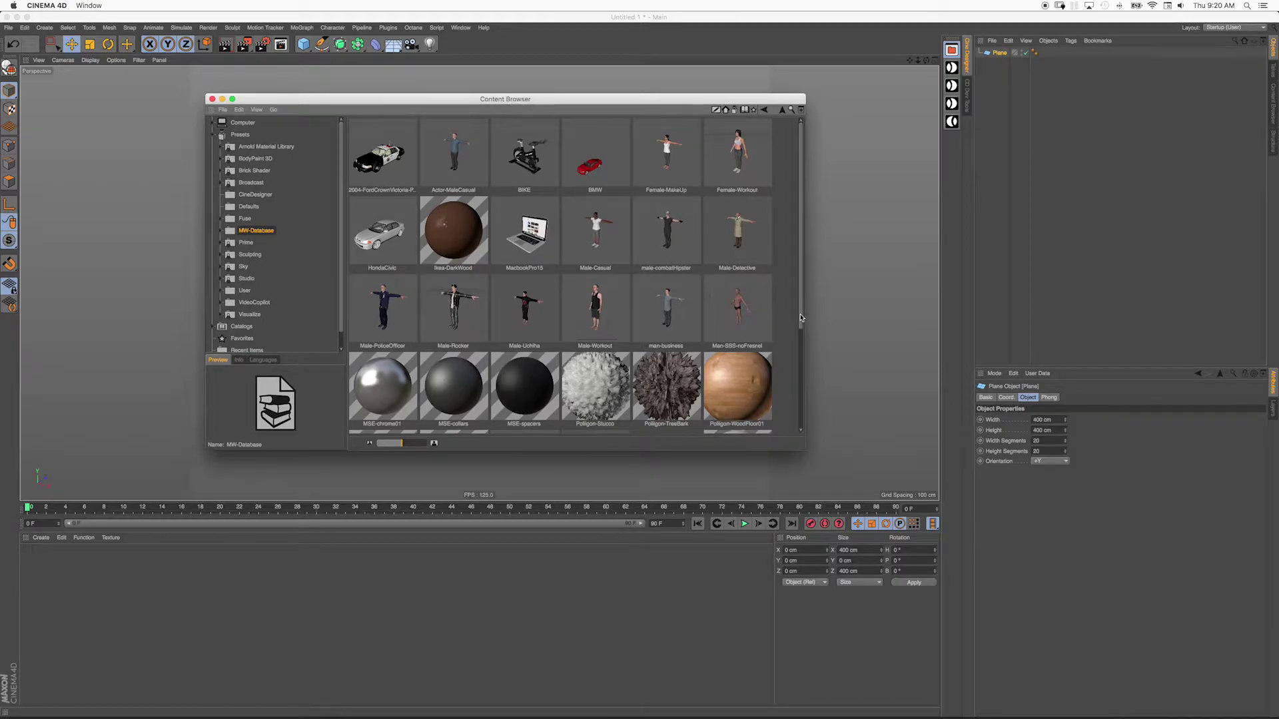
pyautogui.moveTo(803, 318); pyautogui.dragTo(801, 427)
pyautogui.moveTo(483, 107); pyautogui.dragTo(797, 84)
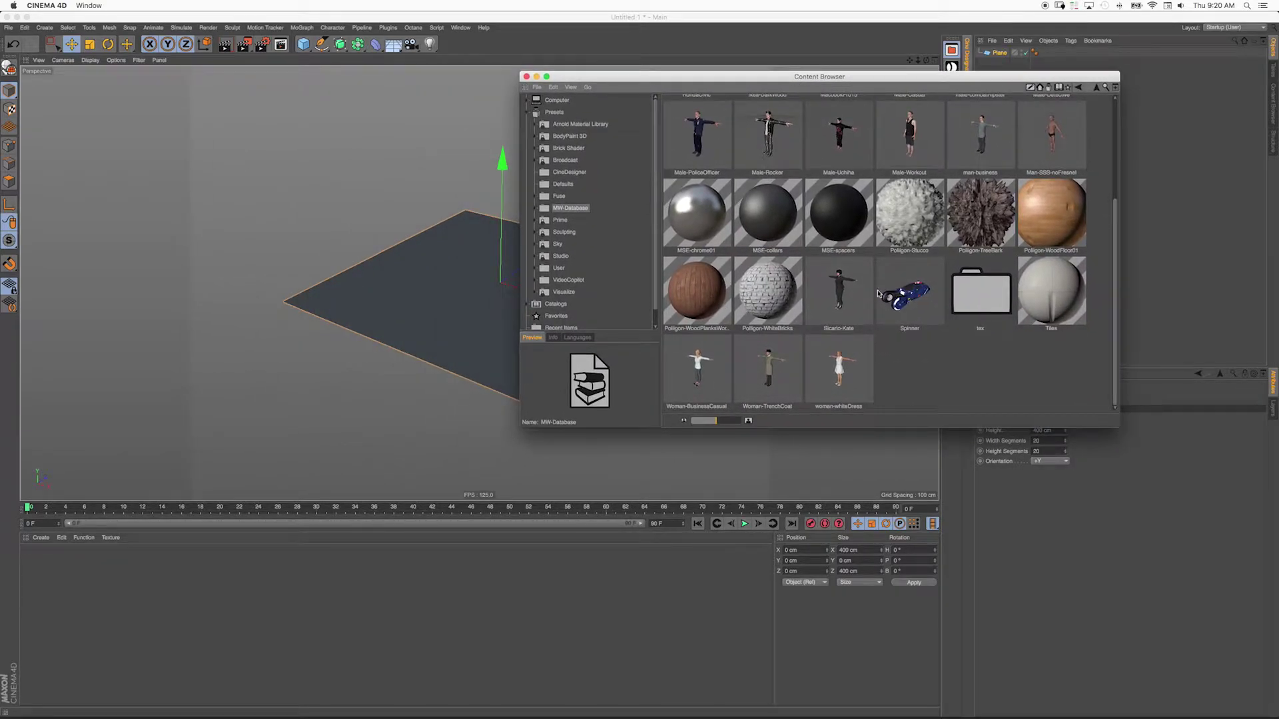
pyautogui.moveTo(448, 322); pyautogui.dragTo(692, 301)
pyautogui.click(526, 77)
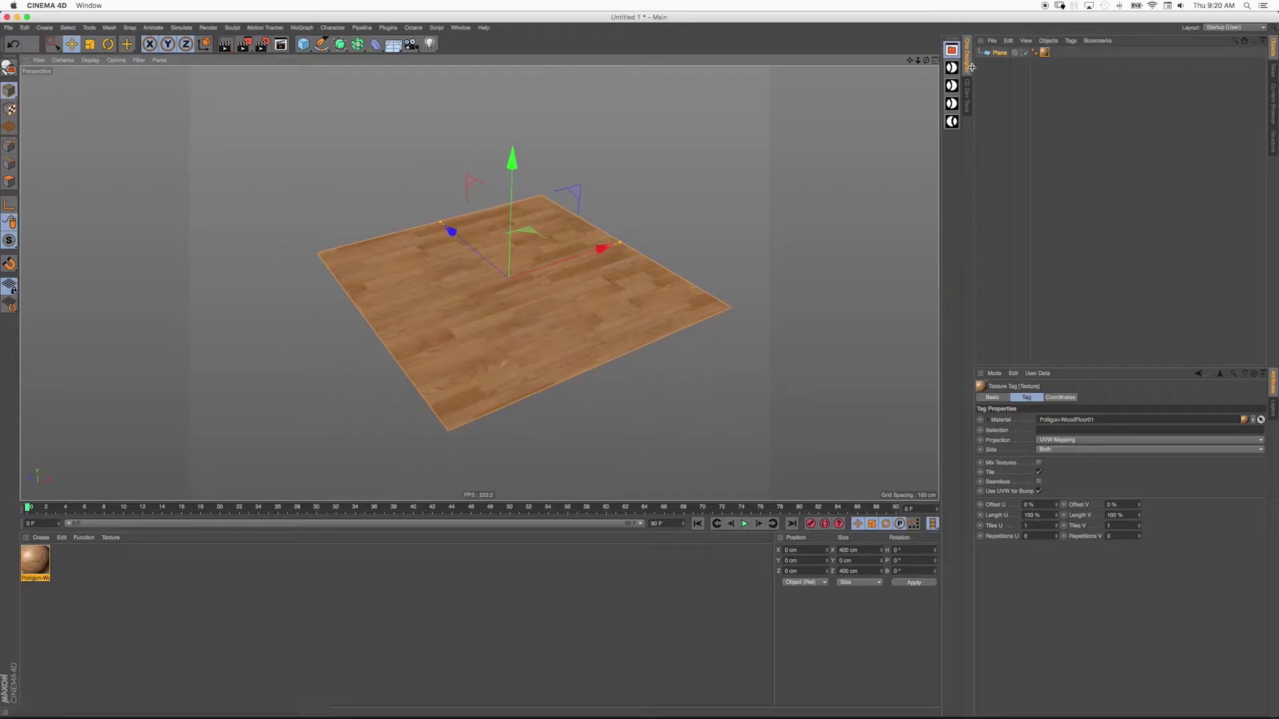
# Set the wood floor texture tag's projection to Flat.
pyautogui.click(1031, 67)
pyautogui.click(1044, 53)
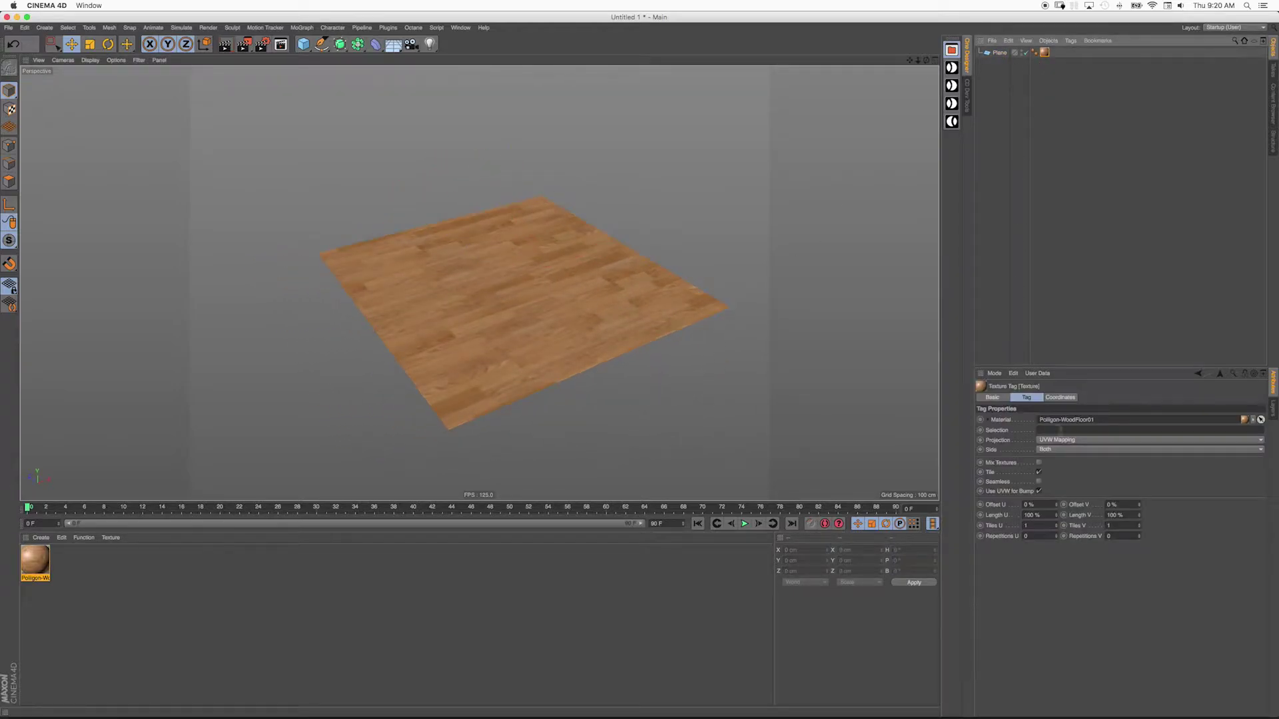
pyautogui.click(1054, 441)
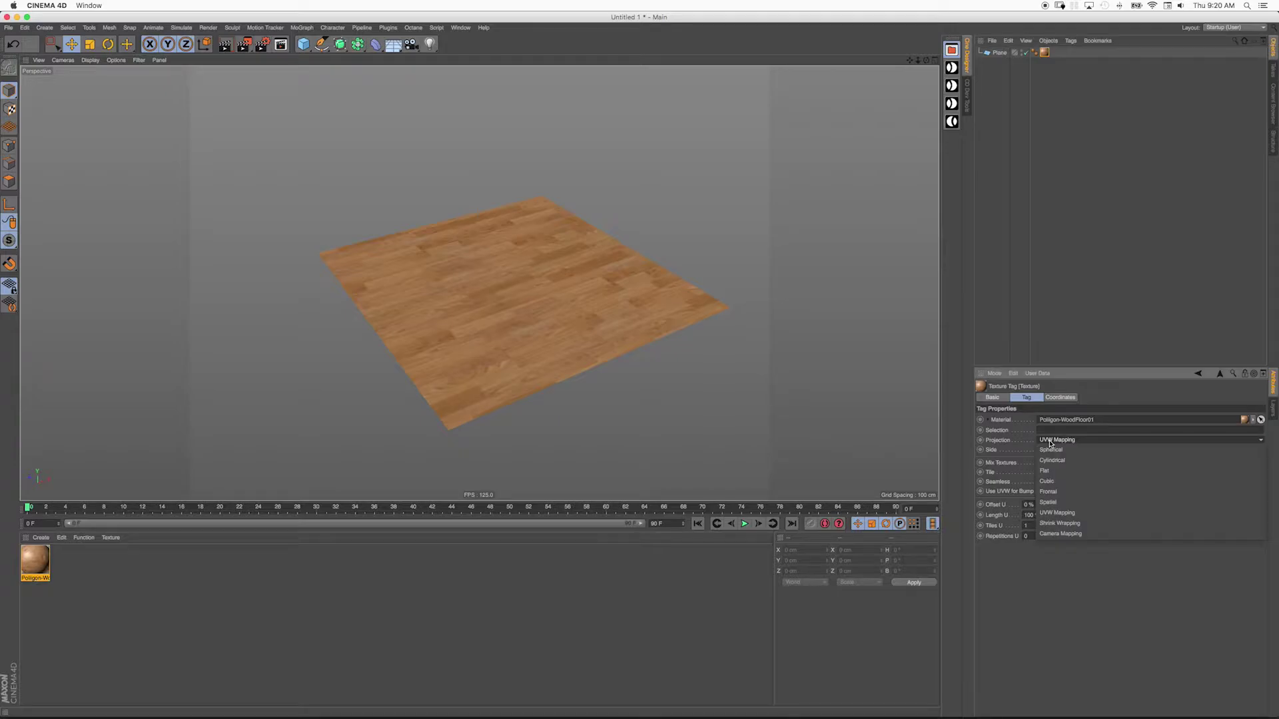
pyautogui.click(1046, 471)
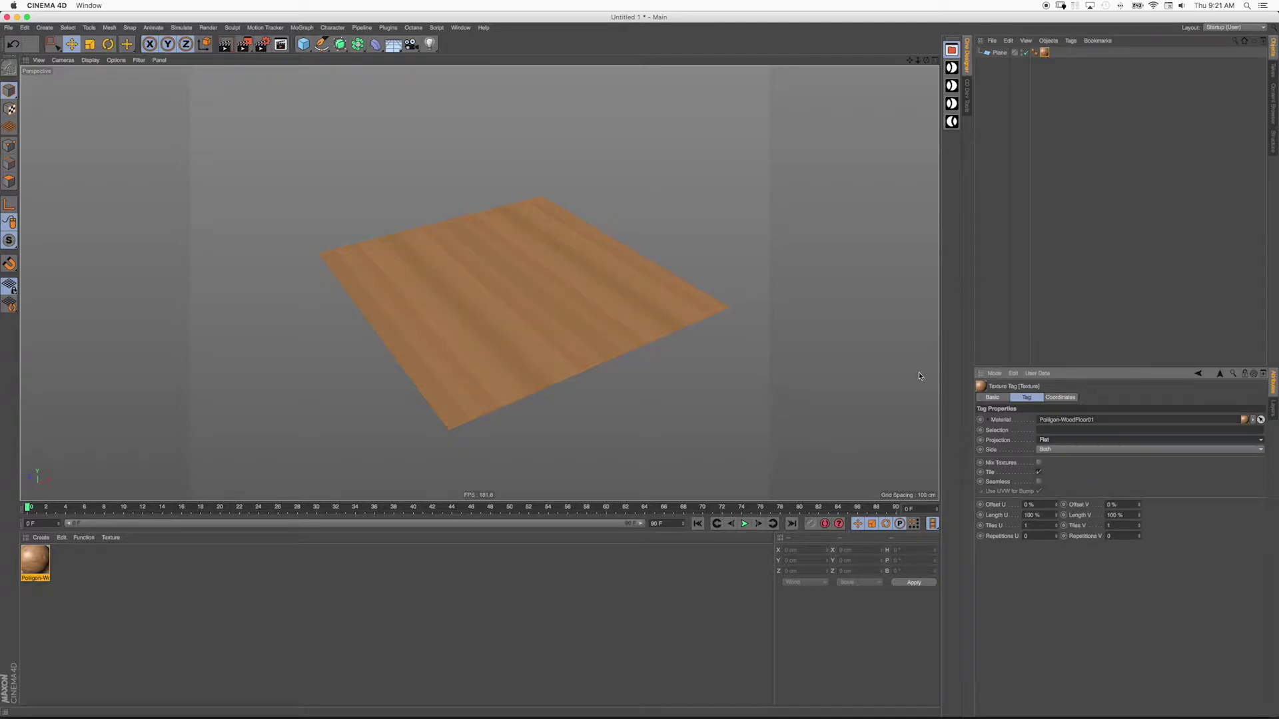
# Rotate the texture projection in Texture mode so it lies flat across the plane.
pyautogui.click(505, 258)
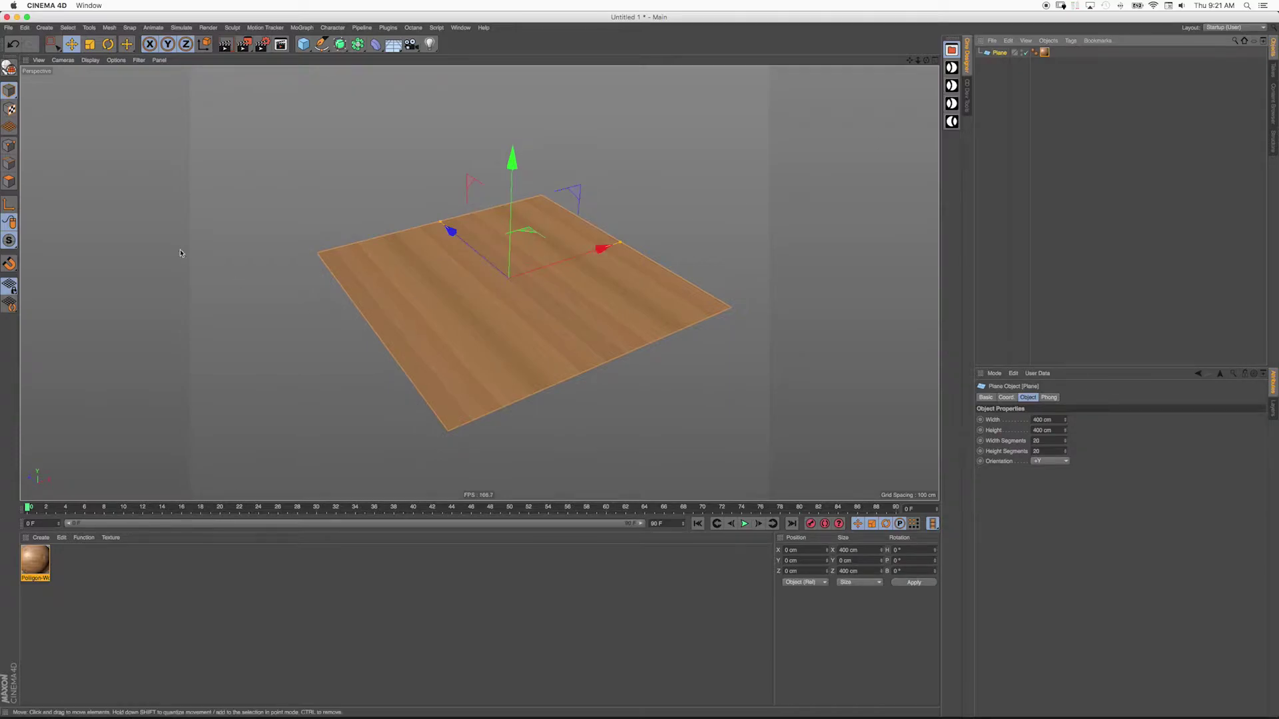
pyautogui.click(10, 108)
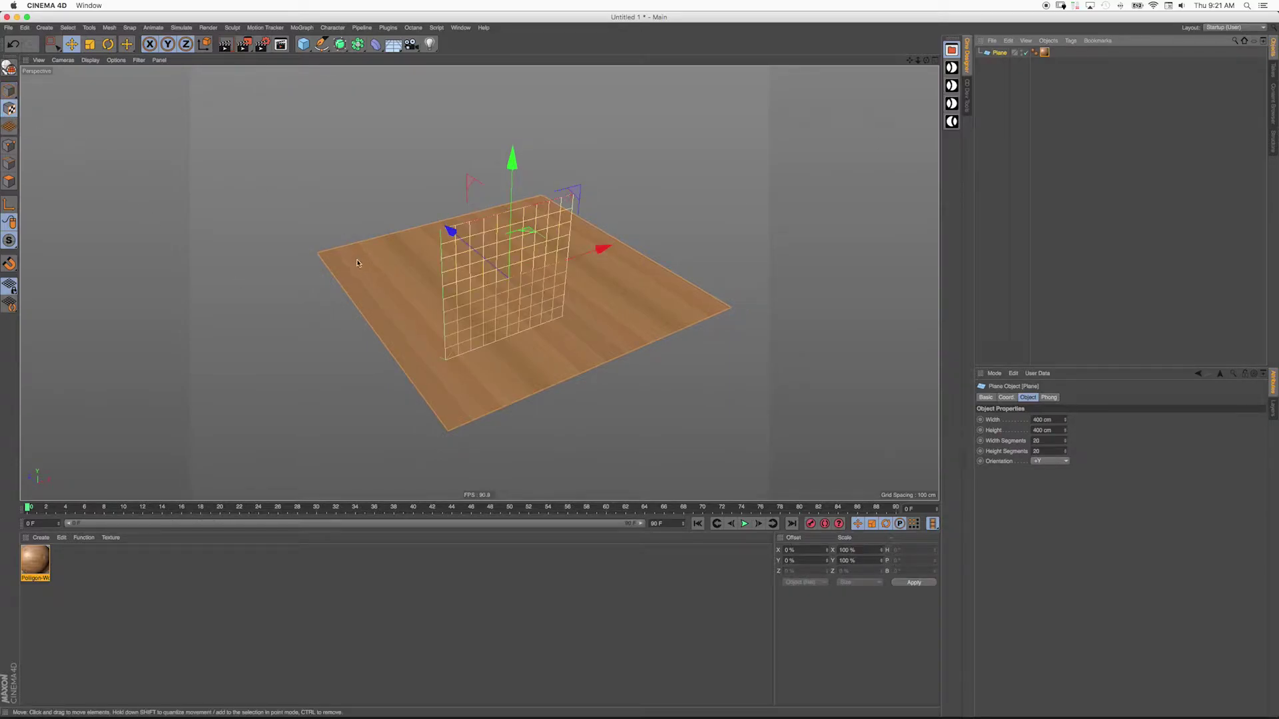
pyautogui.keyDown('alt'); pyautogui.moveTo(509, 272); pyautogui.dragTo(495, 272, button='middle'); pyautogui.keyUp('alt')
pyautogui.keyDown('alt'); pyautogui.moveTo(495, 271); pyautogui.dragTo(538, 266); pyautogui.keyUp('alt')
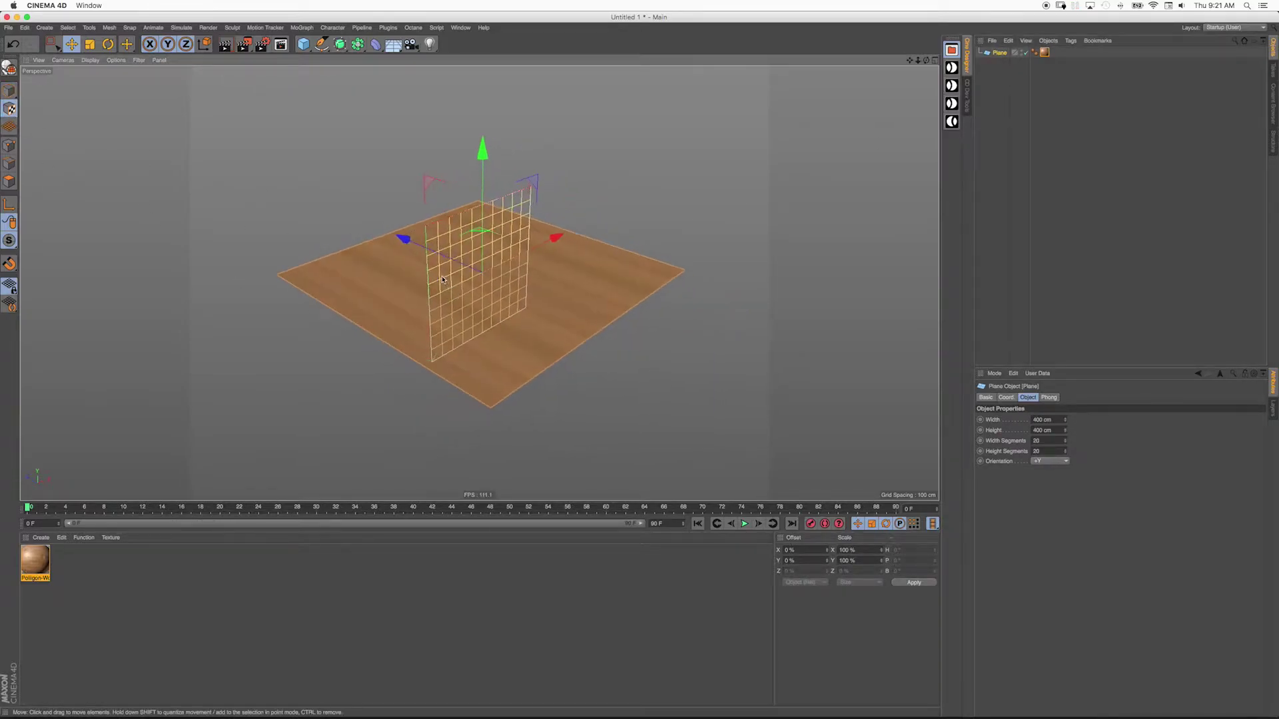
pyautogui.keyDown('alt'); pyautogui.moveTo(495, 272); pyautogui.dragTo(533, 271, button='right'); pyautogui.keyUp('alt')
pyautogui.keyDown('alt'); pyautogui.moveTo(495, 271); pyautogui.dragTo(475, 271); pyautogui.keyUp('alt')
pyautogui.press('r')
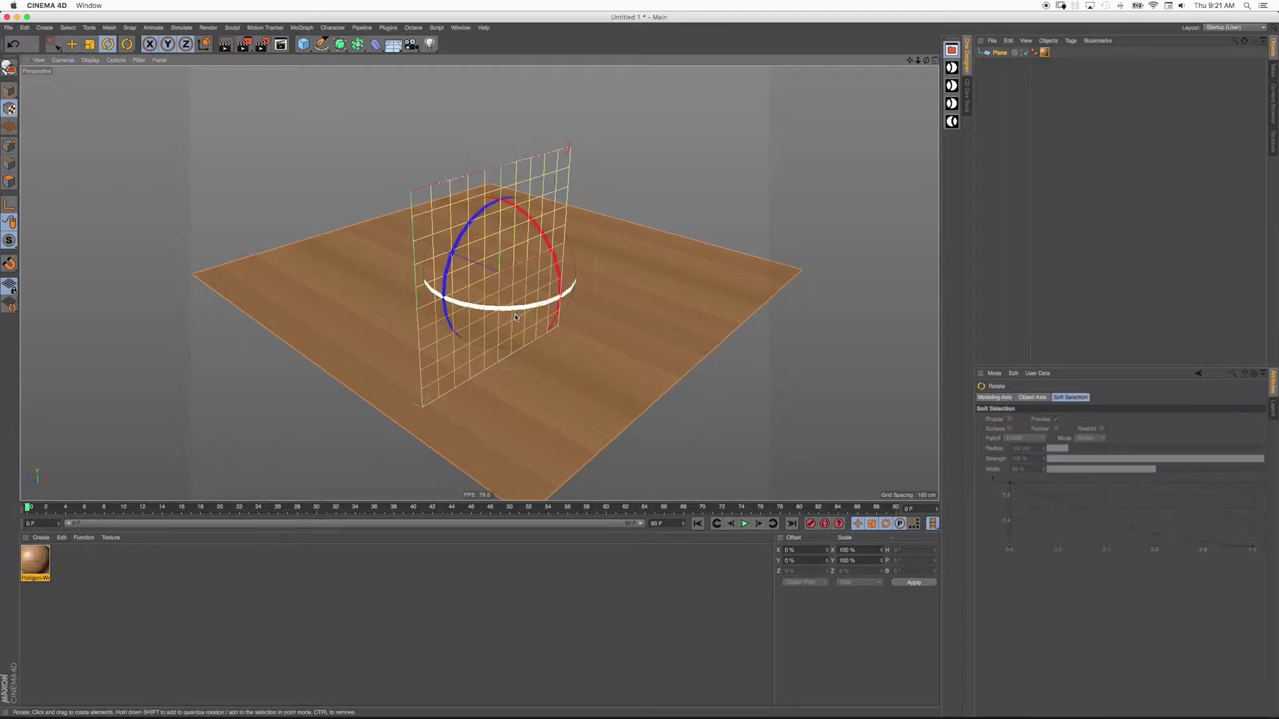
pyautogui.moveTo(517, 211); pyautogui.dragTo(567, 319)
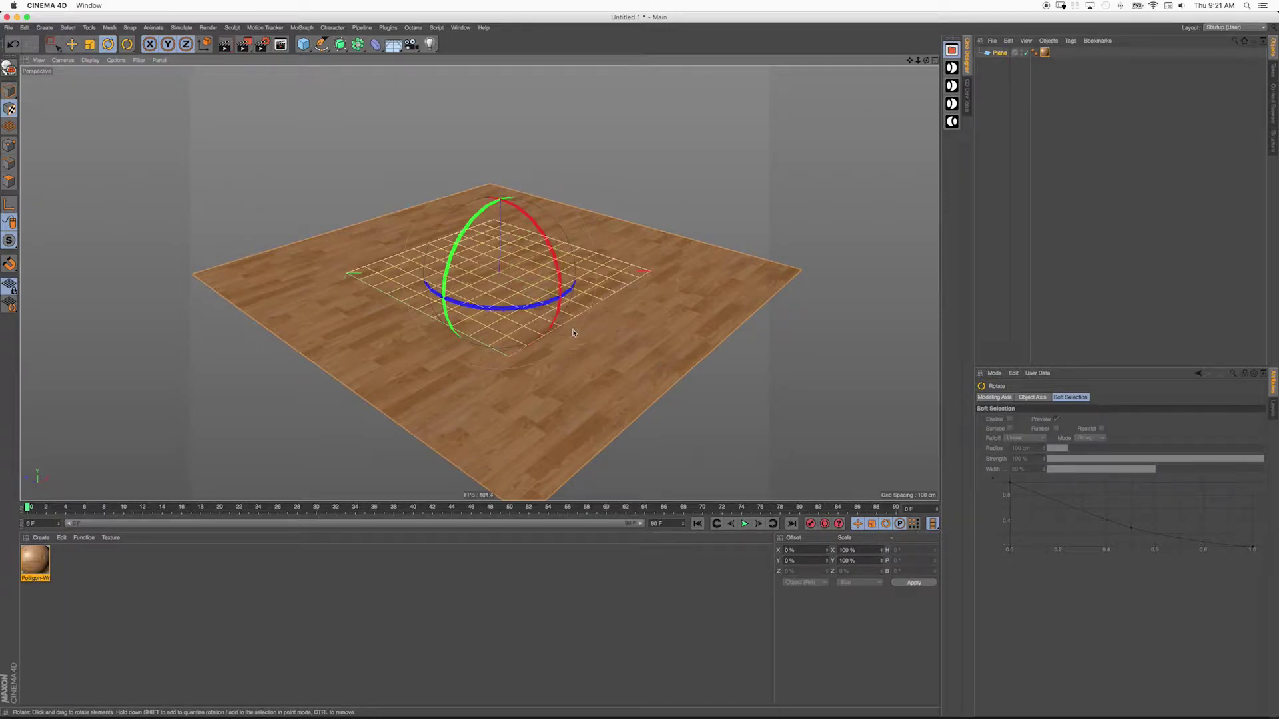
# Return to Model mode and stretch the plane's X size to about 470 cm.
pyautogui.press('0')
pyautogui.click(9, 91)
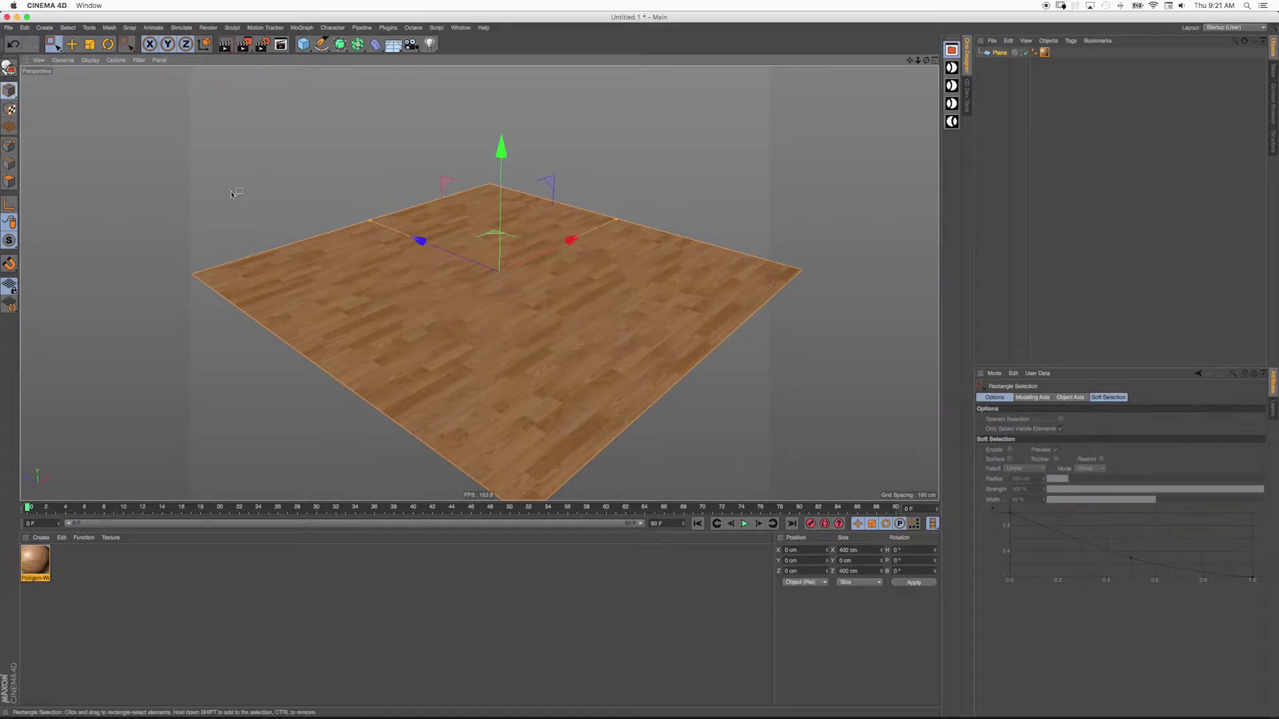
pyautogui.keyDown('alt'); pyautogui.moveTo(510, 288); pyautogui.dragTo(476, 339); pyautogui.keyUp('alt')
pyautogui.moveTo(588, 296); pyautogui.dragTo(589, 337)
pyautogui.keyDown('alt'); pyautogui.moveTo(480, 333); pyautogui.dragTo(583, 307); pyautogui.keyUp('alt')
# Stretch the plane along its Z axis and zoom in to inspect the wood floor.
pyautogui.moveTo(391, 261); pyautogui.dragTo(309, 233)
pyautogui.keyDown('alt'); pyautogui.moveTo(478, 291); pyautogui.dragTo(436, 258); pyautogui.keyUp('alt')
pyautogui.keyDown('alt'); pyautogui.moveTo(434, 275); pyautogui.dragTo(517, 291, button='right'); pyautogui.keyUp('alt')
pyautogui.keyDown('alt'); pyautogui.moveTo(517, 291); pyautogui.dragTo(518, 272); pyautogui.keyUp('alt')
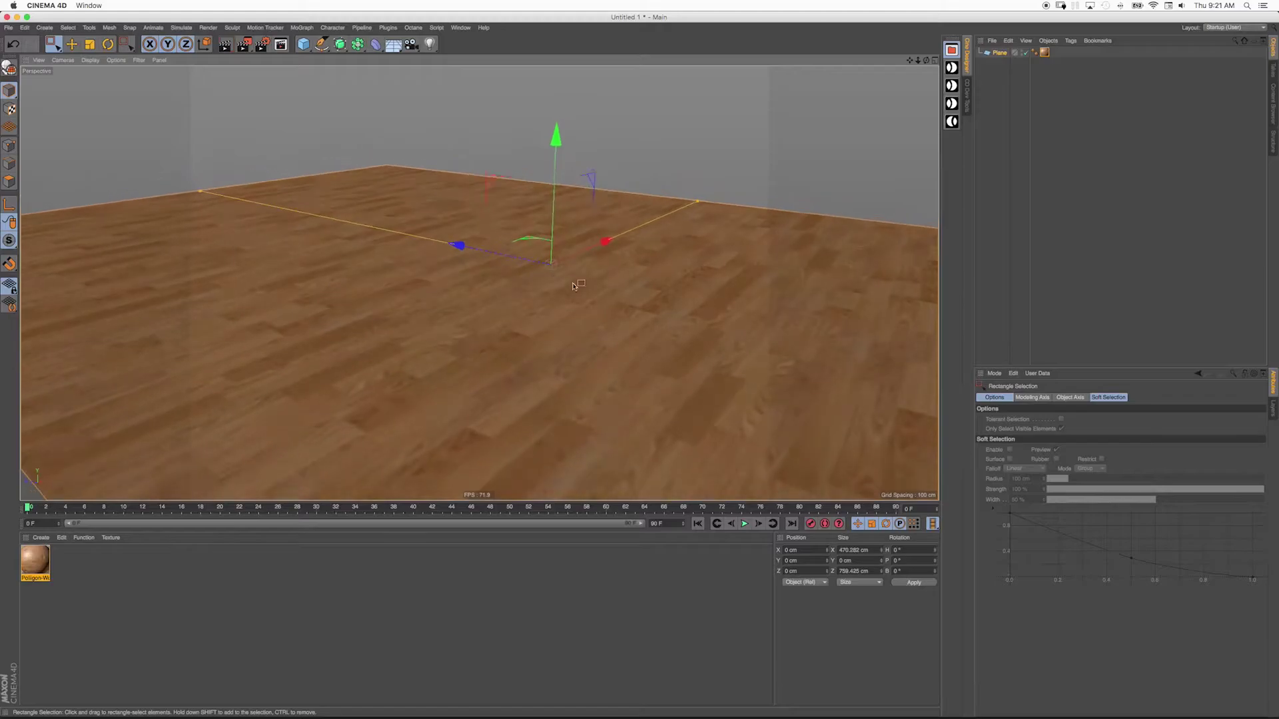
pyautogui.keyDown('alt'); pyautogui.moveTo(653, 283); pyautogui.dragTo(599, 287, button='right'); pyautogui.keyUp('alt')
pyautogui.keyDown('alt'); pyautogui.moveTo(599, 287); pyautogui.dragTo(510, 286); pyautogui.keyUp('alt')
pyautogui.keyDown('alt'); pyautogui.moveTo(510, 287); pyautogui.dragTo(506, 273, button='right'); pyautogui.keyUp('alt')
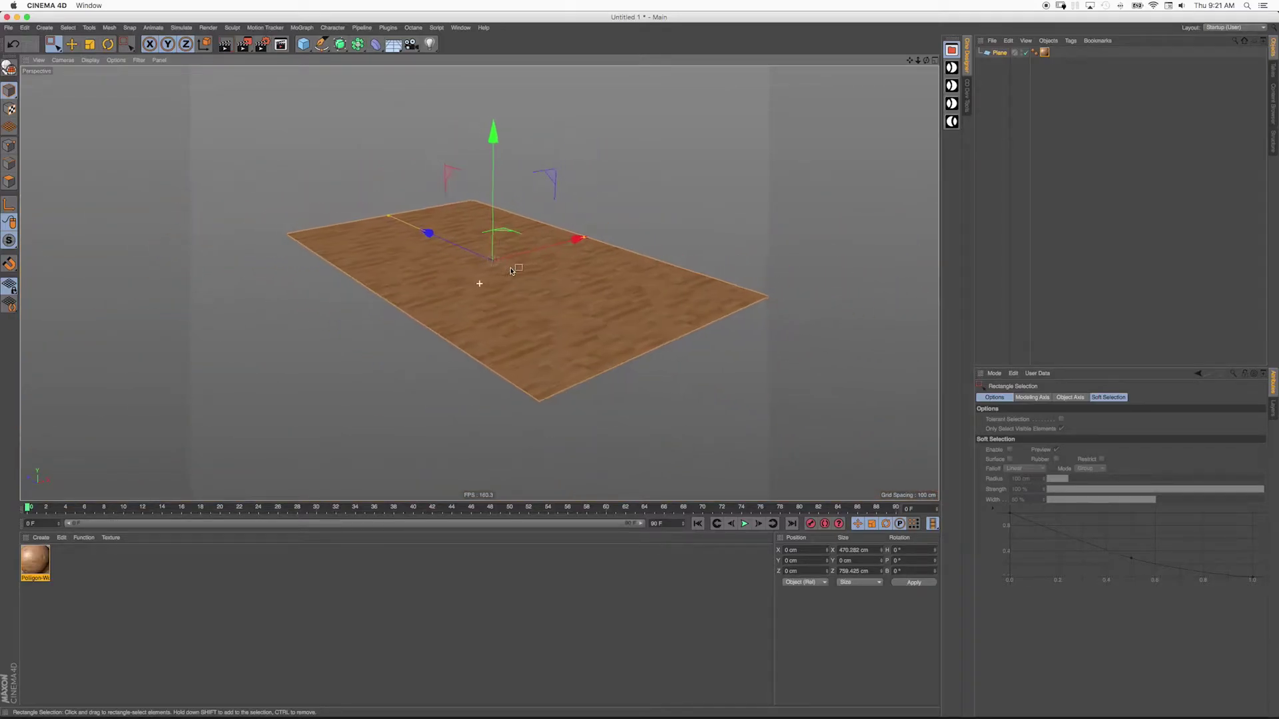
pyautogui.keyDown('alt'); pyautogui.moveTo(507, 272); pyautogui.dragTo(525, 278); pyautogui.keyUp('alt')
# Shrink the plane's Z size to about 397 cm, then deselect it.
pyautogui.moveTo(390, 179); pyautogui.dragTo(431, 212)
pyautogui.keyDown('alt'); pyautogui.moveTo(468, 277); pyautogui.dragTo(475, 302, button='middle'); pyautogui.keyUp('alt')
pyautogui.keyDown('alt'); pyautogui.moveTo(476, 303); pyautogui.dragTo(485, 294); pyautogui.keyUp('alt')
pyautogui.keyDown('alt'); pyautogui.moveTo(474, 287); pyautogui.dragTo(513, 284, button='right'); pyautogui.keyUp('alt')
pyautogui.keyDown('alt'); pyautogui.moveTo(513, 284); pyautogui.dragTo(522, 288, button='middle'); pyautogui.keyUp('alt')
pyautogui.keyDown('alt'); pyautogui.moveTo(521, 289); pyautogui.dragTo(530, 283); pyautogui.keyUp('alt')
pyautogui.keyDown('alt'); pyautogui.moveTo(530, 283); pyautogui.dragTo(457, 296, button='middle'); pyautogui.keyUp('alt')
pyautogui.keyDown('alt'); pyautogui.moveTo(457, 295); pyautogui.dragTo(479, 283); pyautogui.keyUp('alt')
pyautogui.keyDown('alt'); pyautogui.moveTo(479, 284); pyautogui.dragTo(515, 285, button='middle'); pyautogui.keyUp('alt')
pyautogui.keyDown('alt'); pyautogui.moveTo(516, 285); pyautogui.dragTo(517, 311); pyautogui.keyUp('alt')
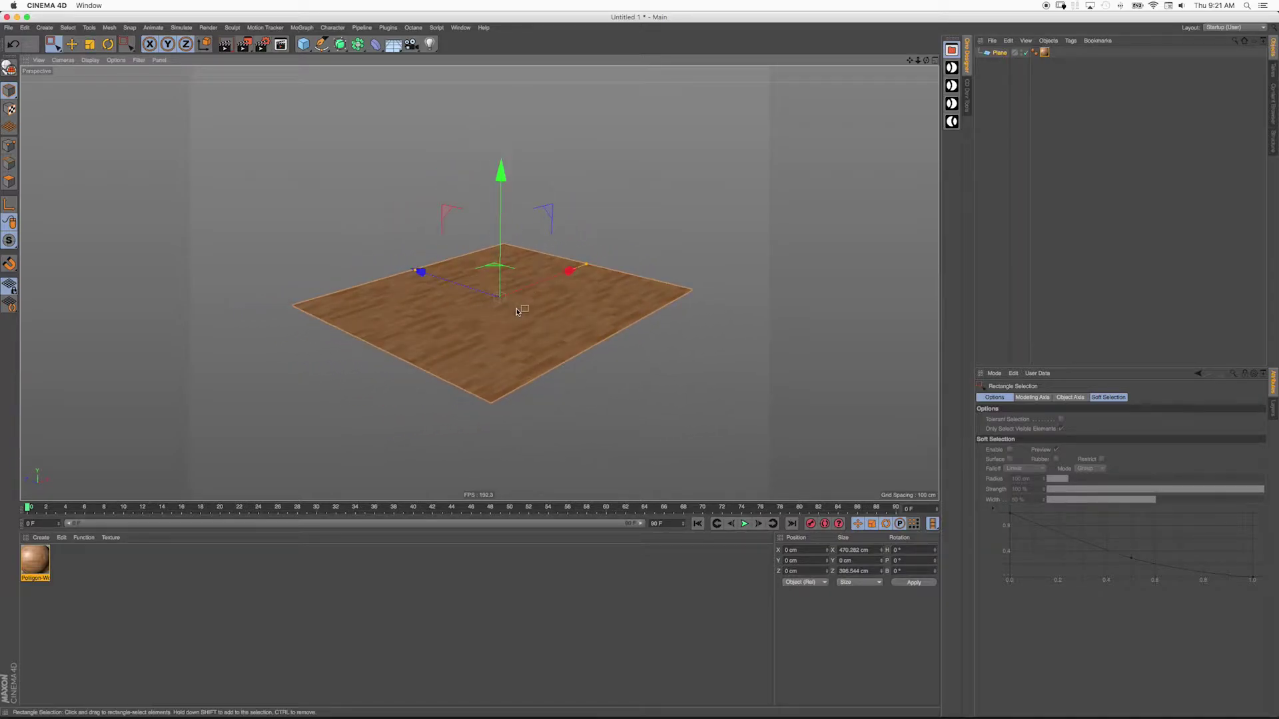
pyautogui.click(693, 228)
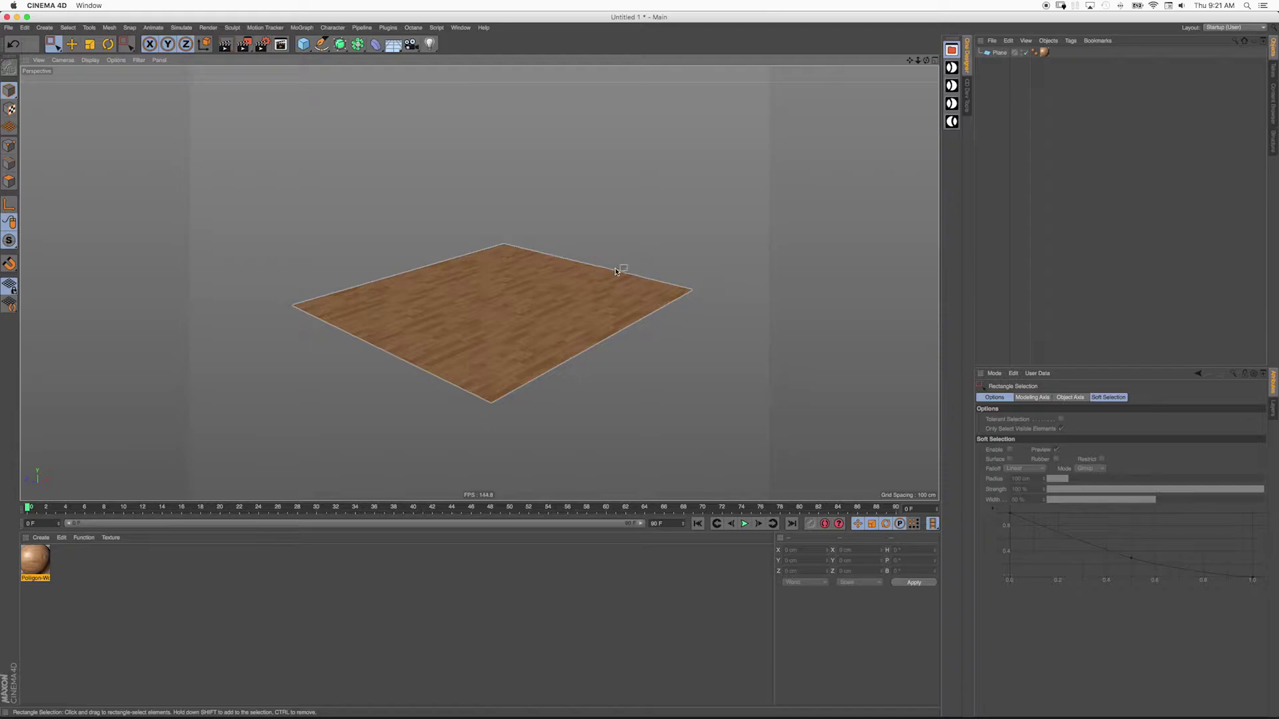
# Add a 6x6 frame with stands from the CineDesigner lighting truck and place it beside the floor.
pyautogui.click(951, 85)
pyautogui.moveTo(690, 100); pyautogui.dragTo(822, 92)
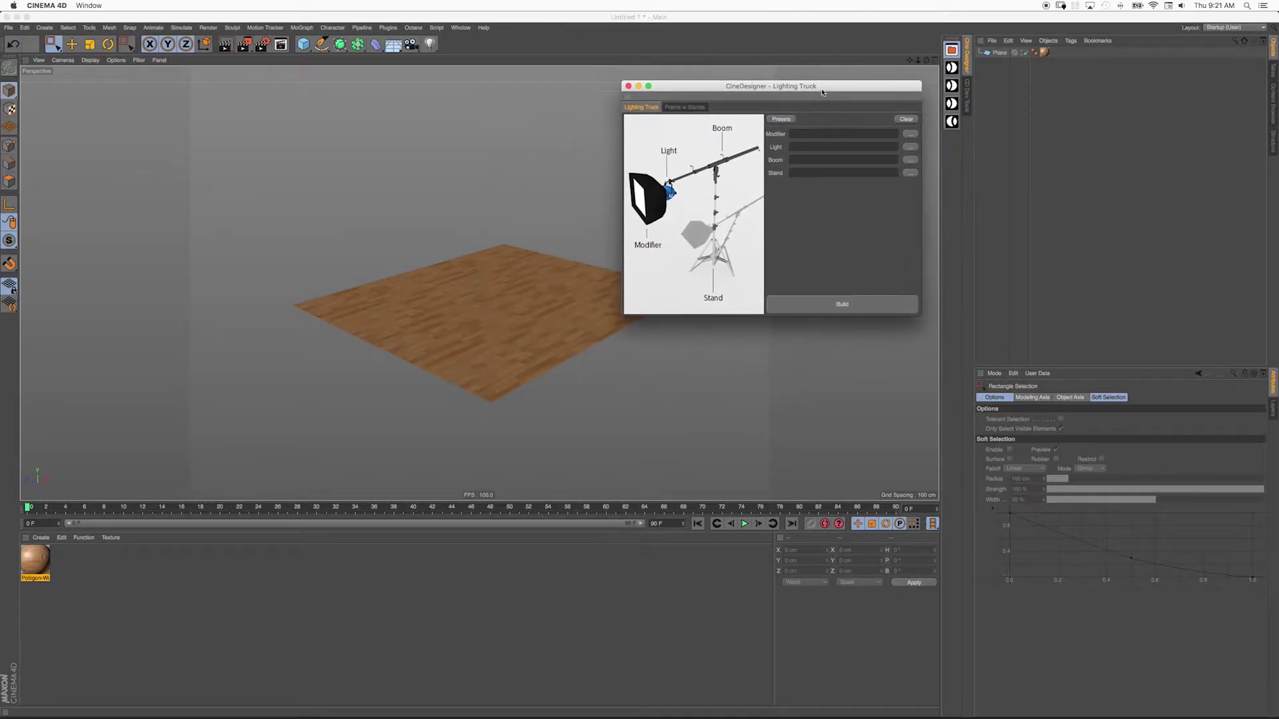
pyautogui.click(686, 108)
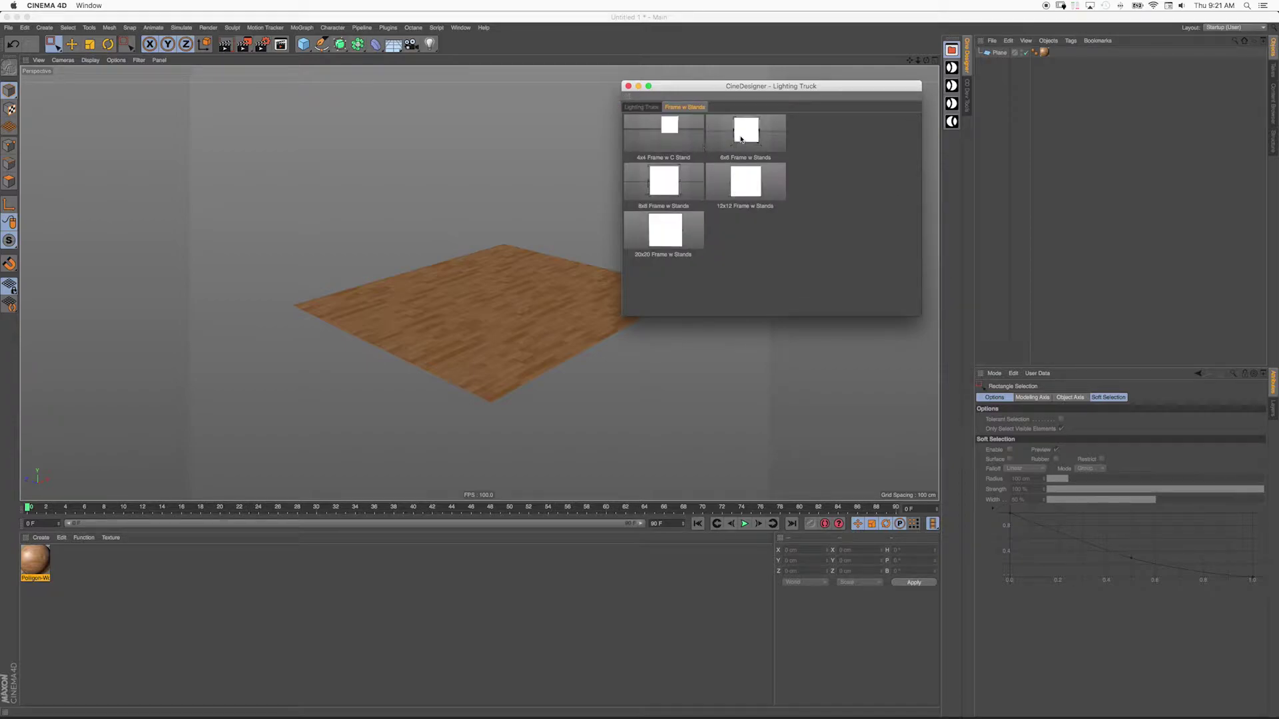
pyautogui.click(741, 140)
pyautogui.click(628, 87)
pyautogui.keyDown('alt'); pyautogui.moveTo(467, 266); pyautogui.dragTo(701, 285); pyautogui.keyUp('alt')
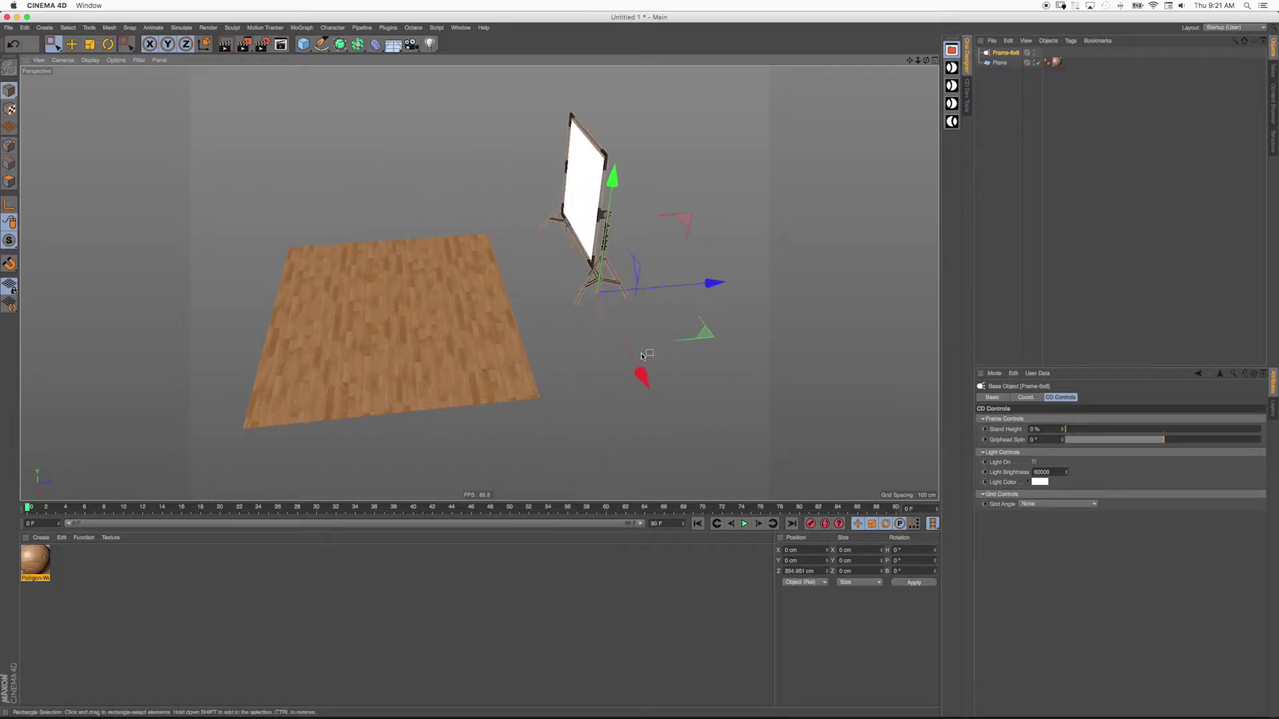
pyautogui.moveTo(643, 371); pyautogui.dragTo(671, 431)
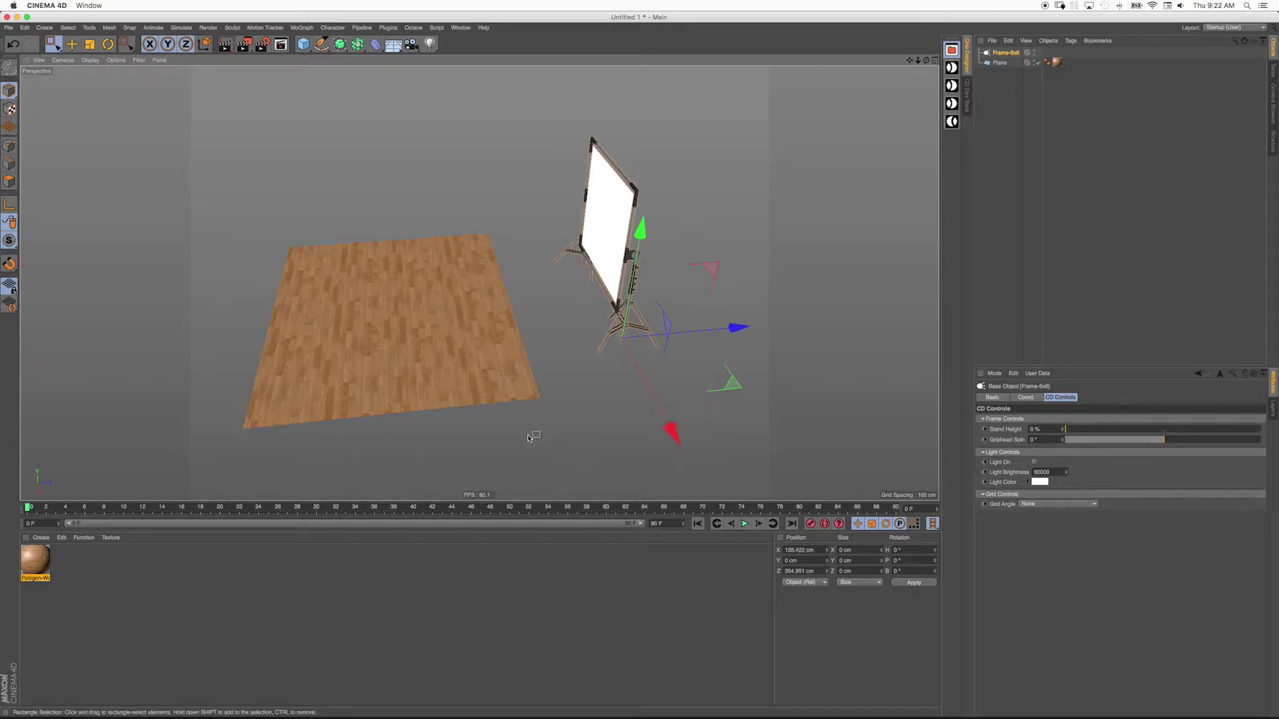
# Enlarge the floor plane to about 975 × 1329 cm.
pyautogui.moveTo(488, 433); pyautogui.dragTo(508, 325)
pyautogui.keyDown('alt'); pyautogui.moveTo(508, 325); pyautogui.dragTo(457, 337, button='right'); pyautogui.keyUp('alt')
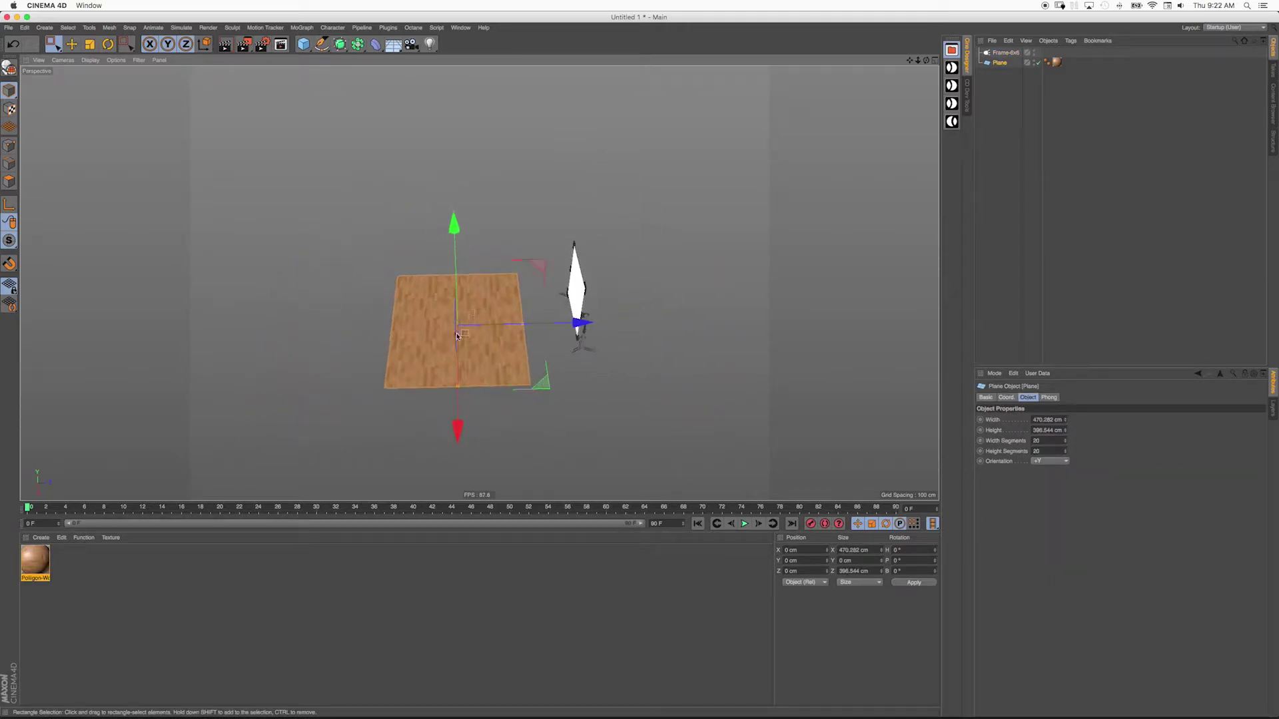
pyautogui.keyDown('alt'); pyautogui.moveTo(457, 336); pyautogui.dragTo(422, 315, button='middle'); pyautogui.keyUp('alt')
pyautogui.moveTo(488, 303); pyautogui.dragTo(641, 303)
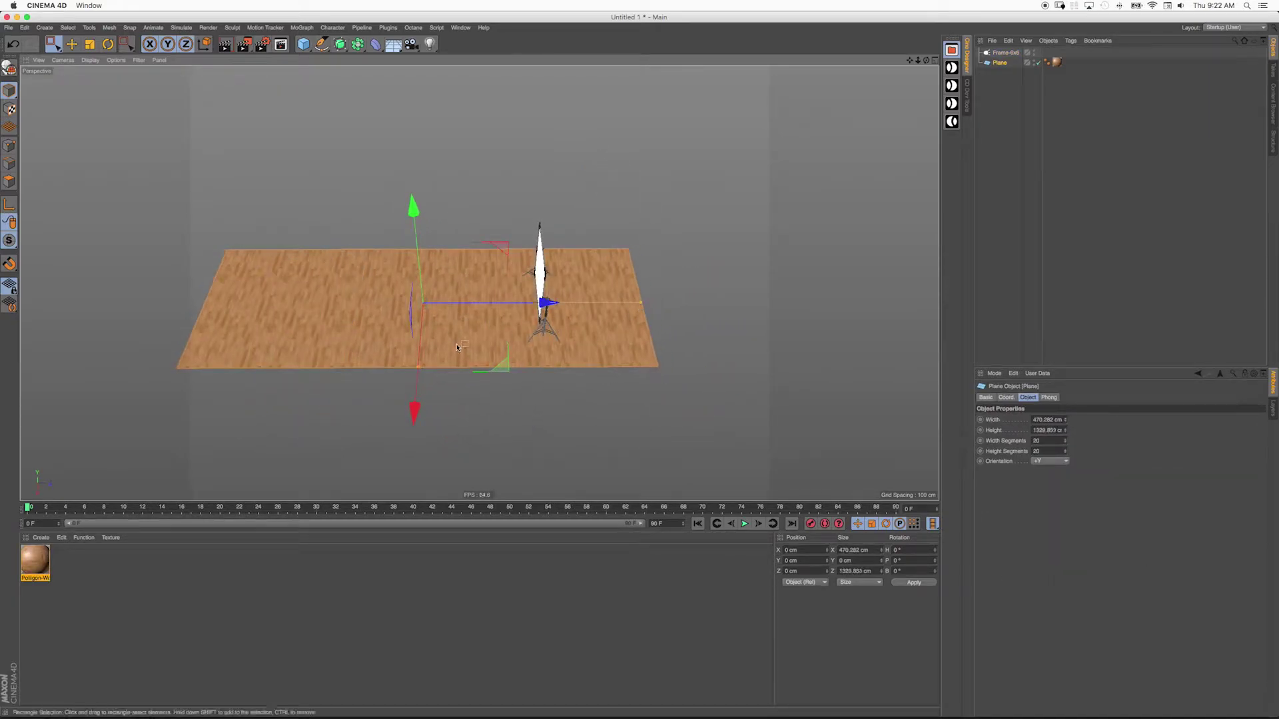
pyautogui.keyDown('alt'); pyautogui.moveTo(457, 347); pyautogui.dragTo(610, 356); pyautogui.keyUp('alt')
pyautogui.keyDown('alt'); pyautogui.moveTo(540, 304); pyautogui.dragTo(453, 286); pyautogui.keyUp('alt')
pyautogui.keyDown('alt'); pyautogui.moveTo(453, 286); pyautogui.dragTo(480, 203, button='middle'); pyautogui.keyUp('alt')
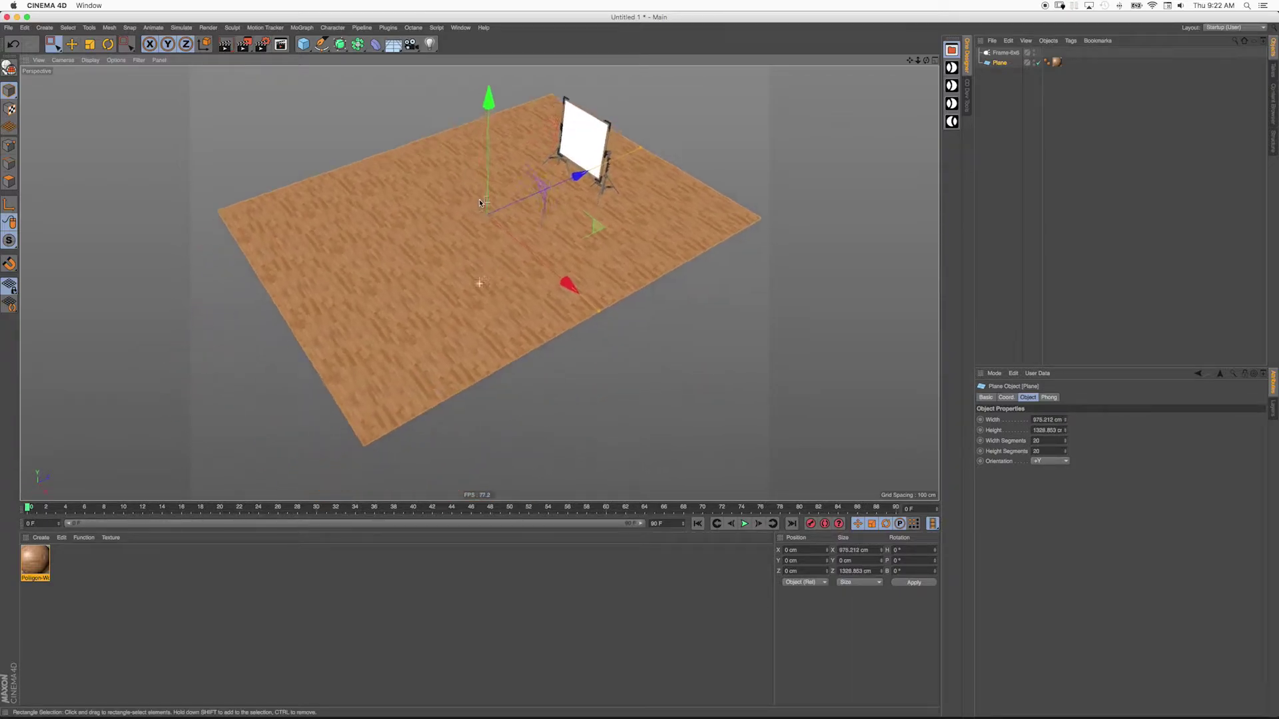
pyautogui.keyDown('alt'); pyautogui.moveTo(480, 201); pyautogui.dragTo(477, 278); pyautogui.keyUp('alt')
# Slide the Frame-6x6 light panel back along its depth axis.
pyautogui.click(992, 105)
pyautogui.click(1001, 53)
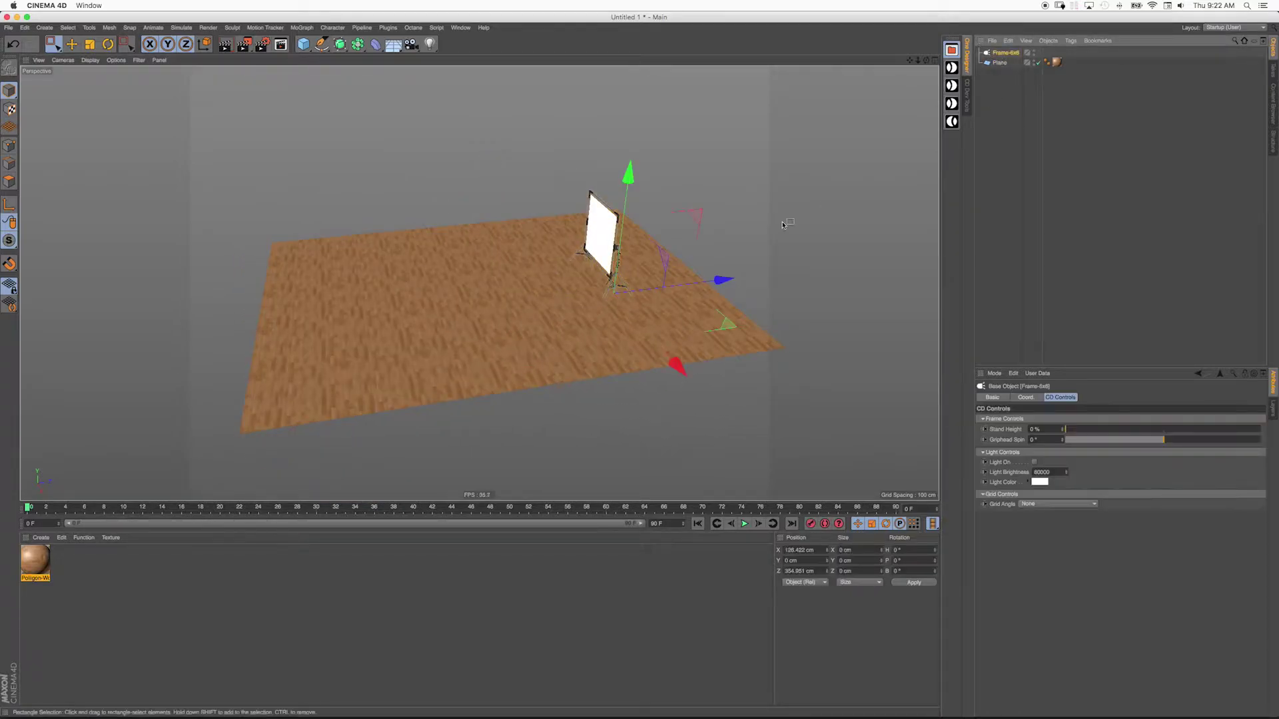
pyautogui.moveTo(728, 277); pyautogui.dragTo(755, 276)
pyautogui.click(1001, 243)
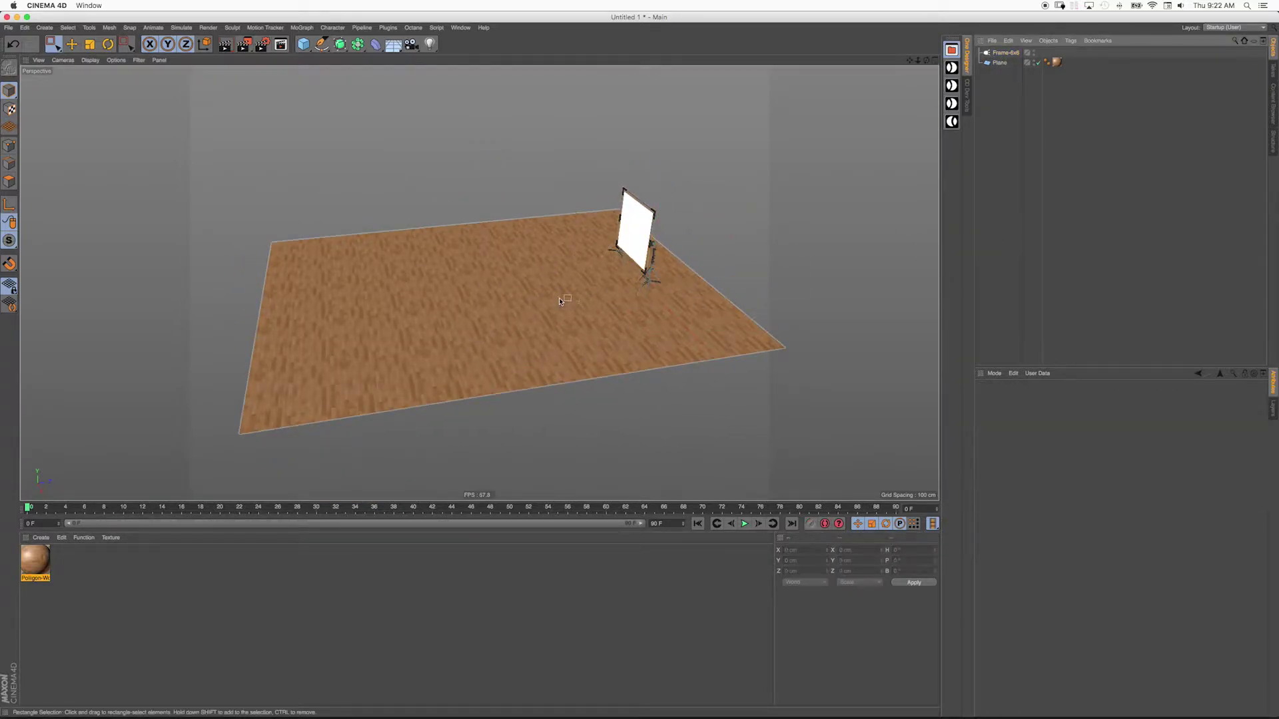
pyautogui.keyDown('alt'); pyautogui.moveTo(560, 300); pyautogui.dragTo(538, 289); pyautogui.keyUp('alt')
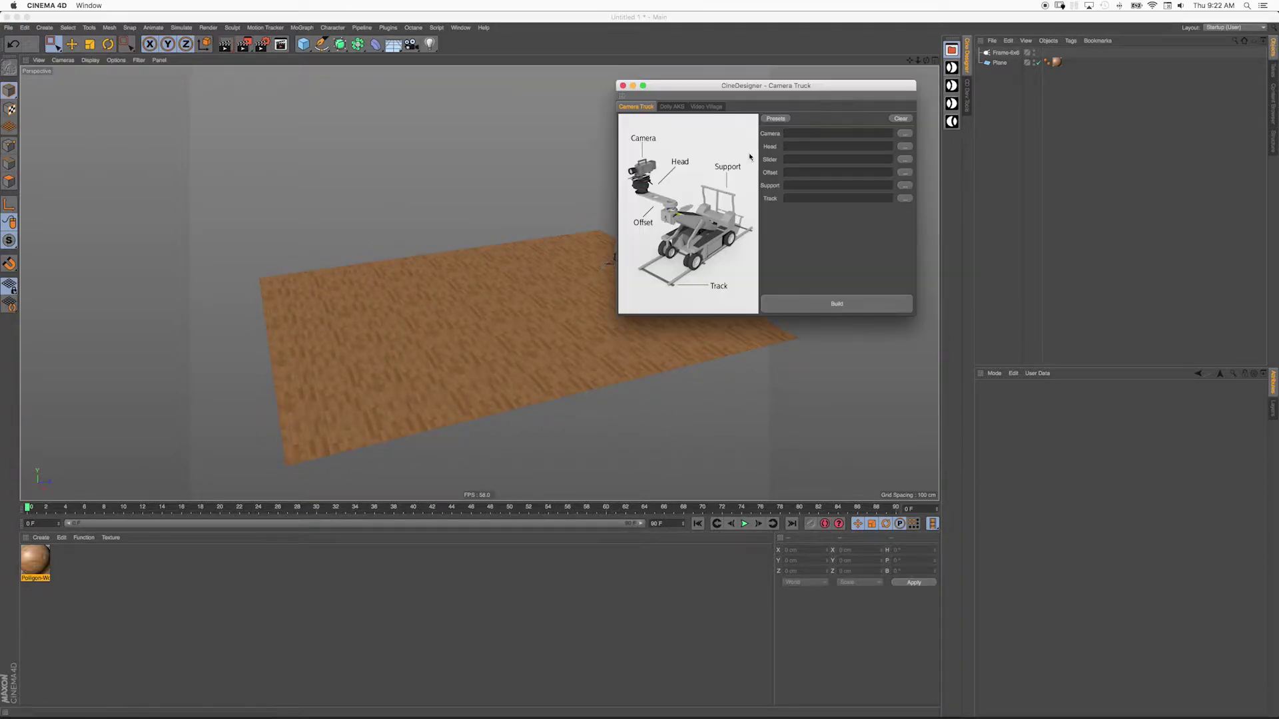
# Load the Female-ShareGrid character from the Fuse presets into the scene.
pyautogui.click(621, 86)
pyautogui.hotkey('shift', 'F8')
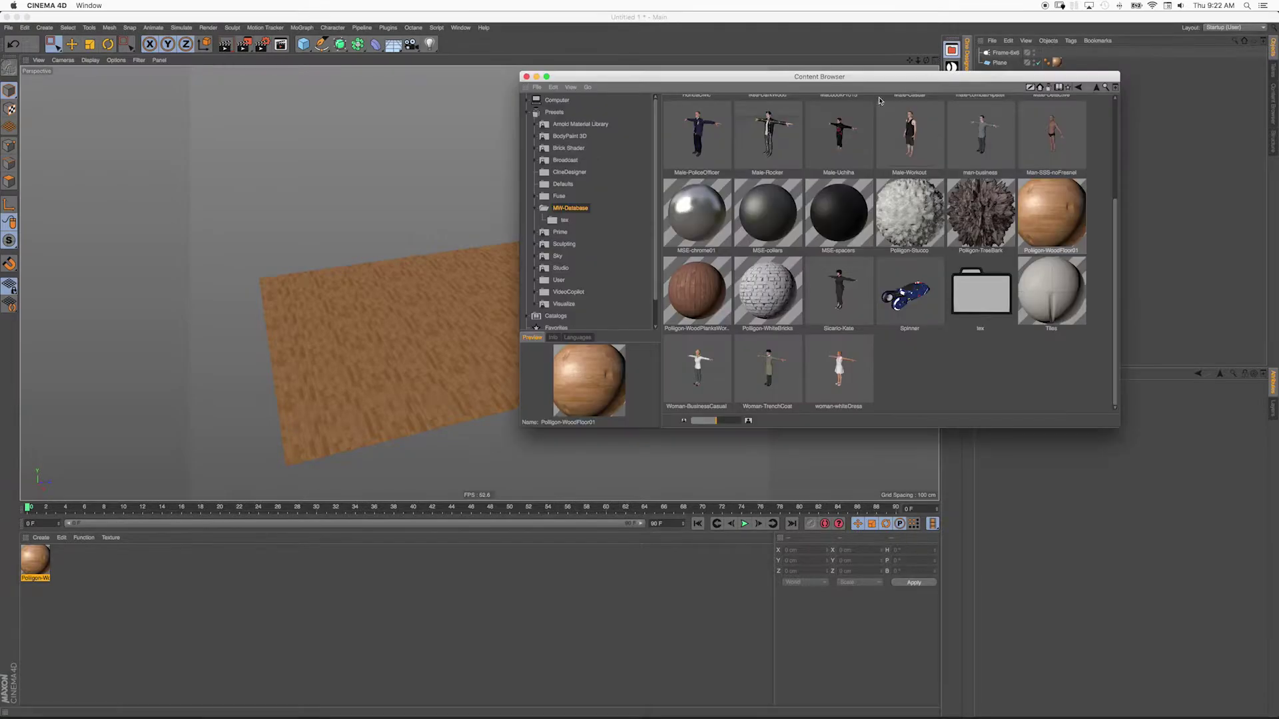
pyautogui.moveTo(809, 78); pyautogui.dragTo(555, 95)
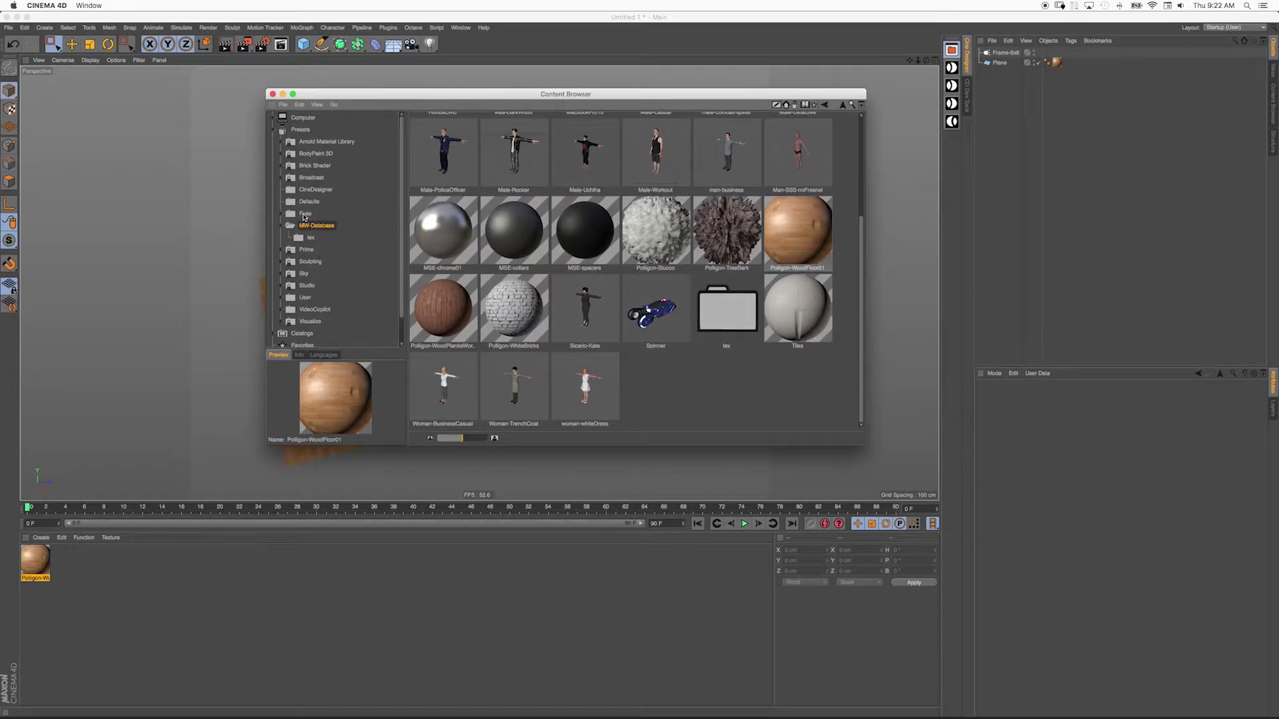
pyautogui.click(304, 215)
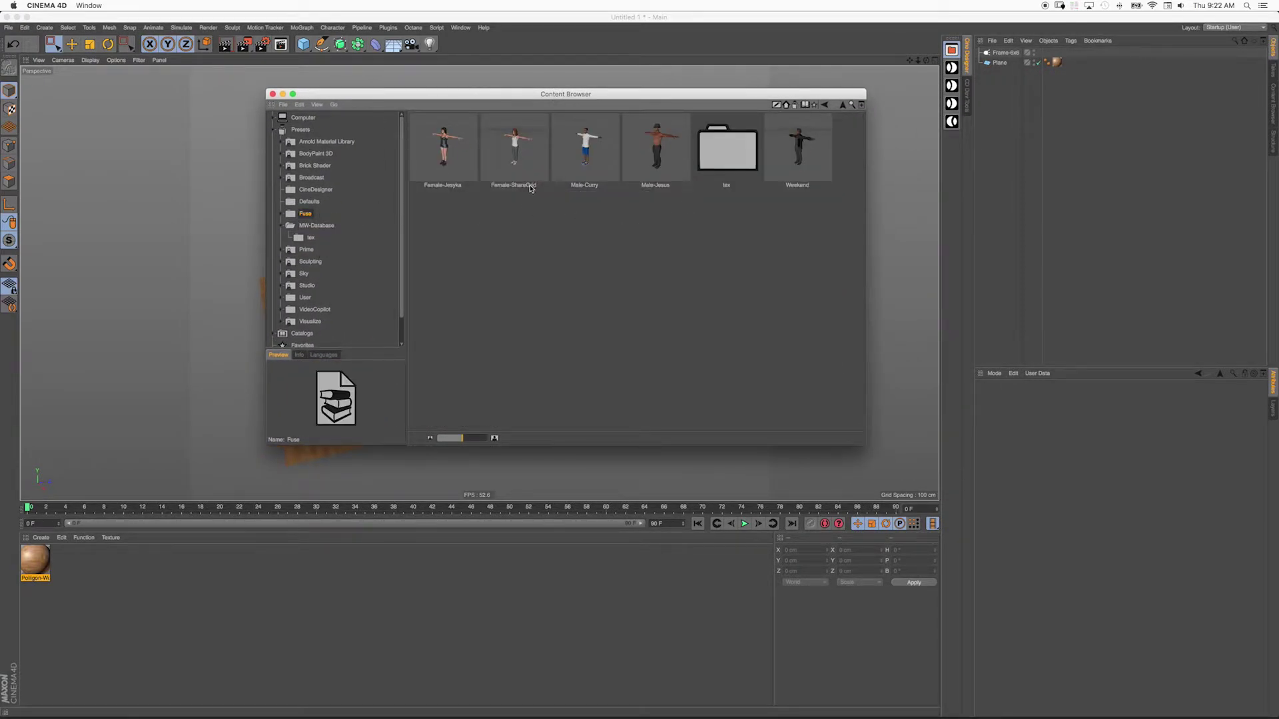
pyautogui.doubleClick(516, 154)
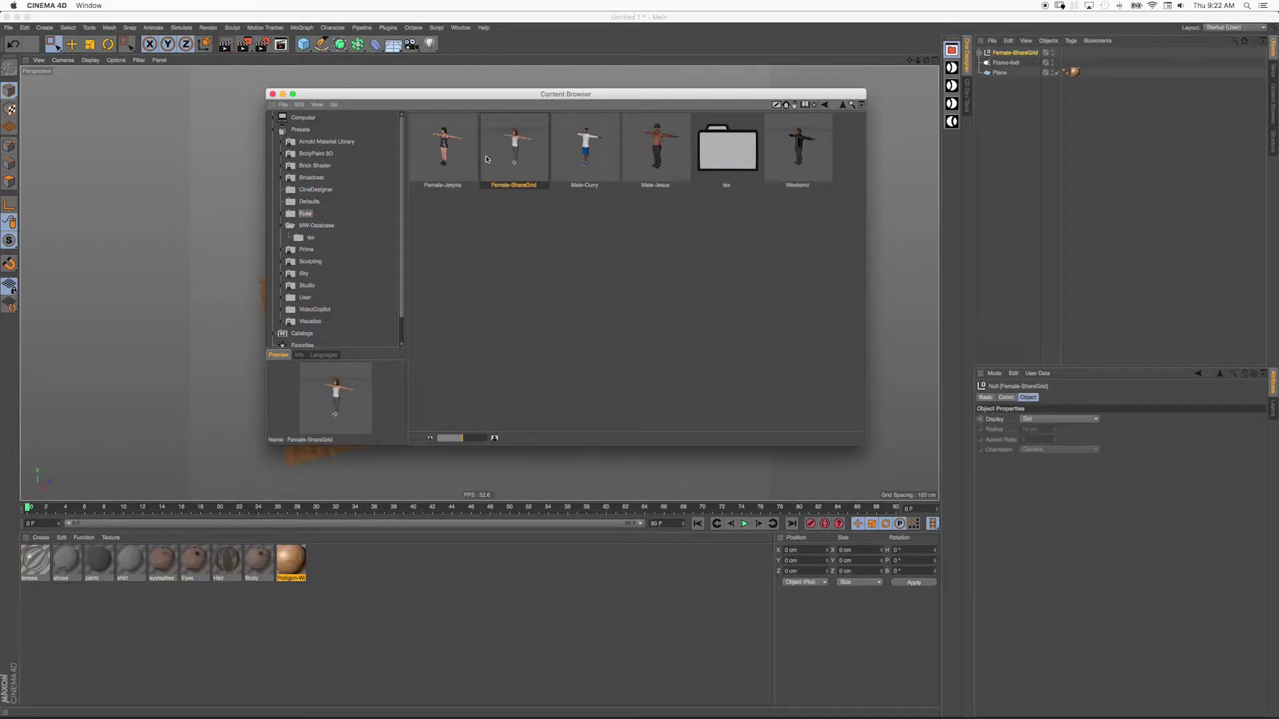
pyautogui.click(272, 94)
# Rotate the character 180° around her vertical axis.
pyautogui.scroll(6, 496, 291)
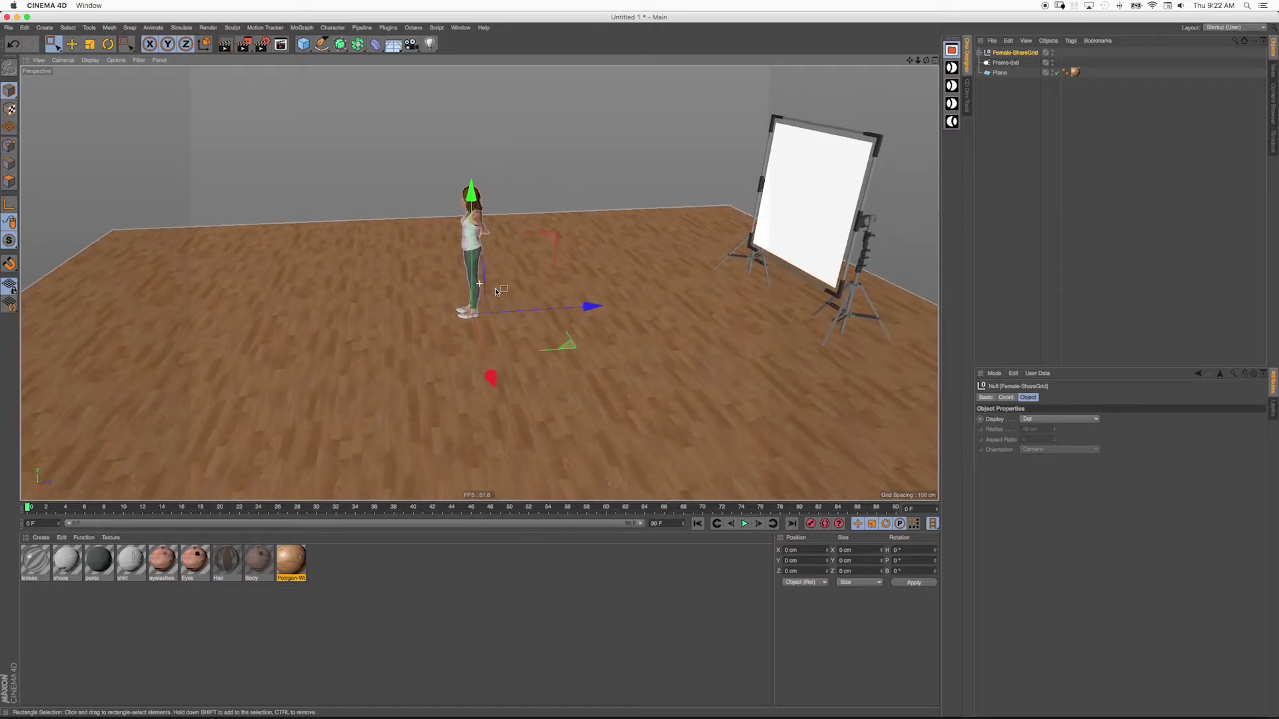
pyautogui.keyDown('alt'); pyautogui.moveTo(496, 291); pyautogui.dragTo(538, 324); pyautogui.keyUp('alt')
pyautogui.press('r')
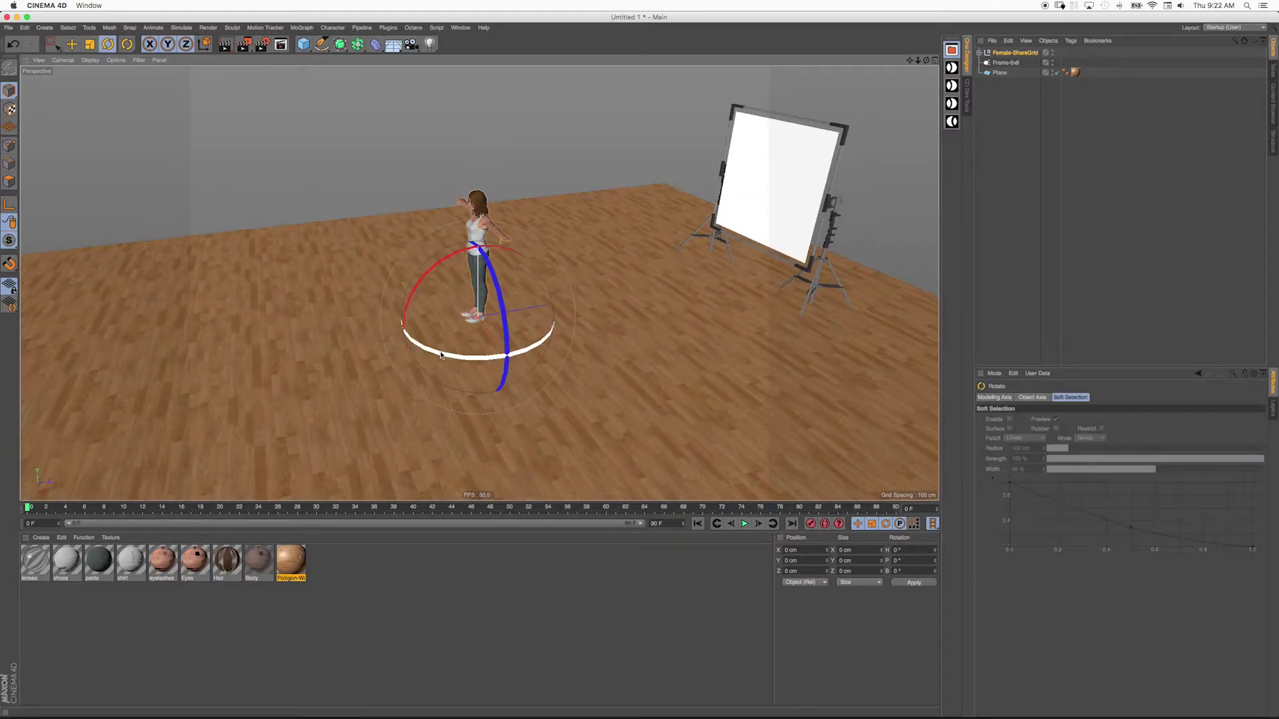
pyautogui.moveTo(426, 352); pyautogui.dragTo(666, 187)
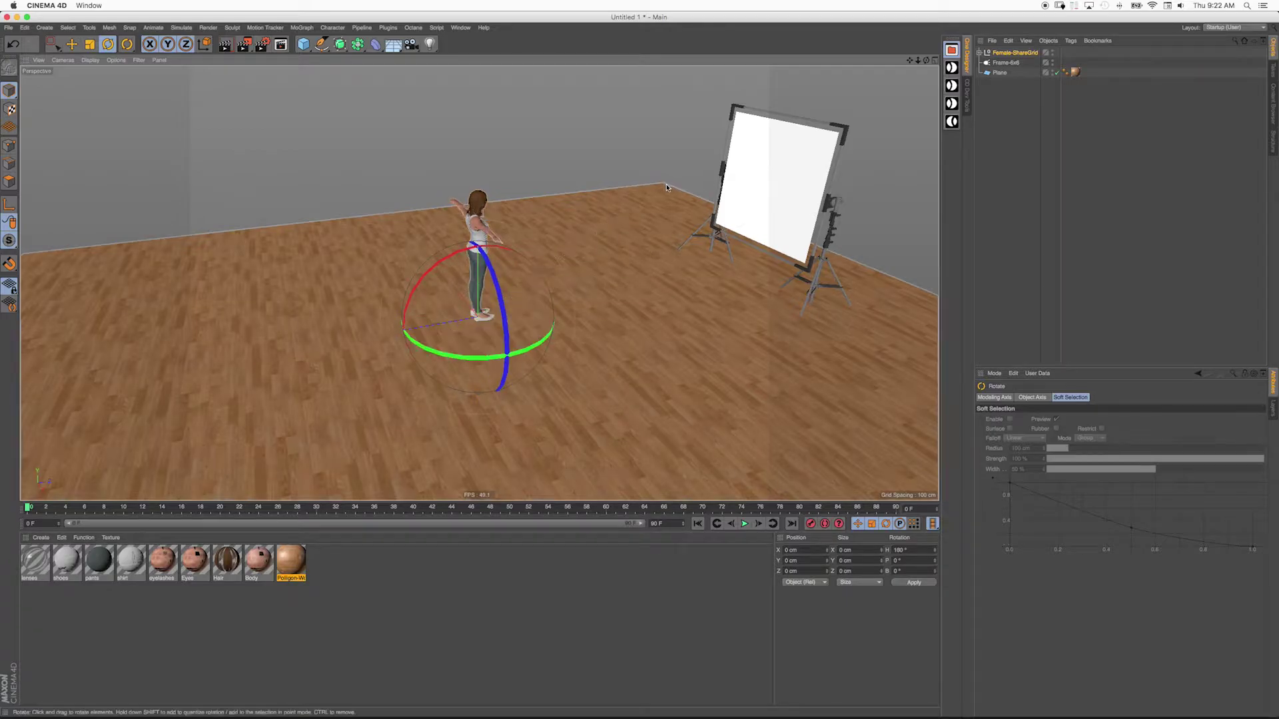
pyautogui.press('space')
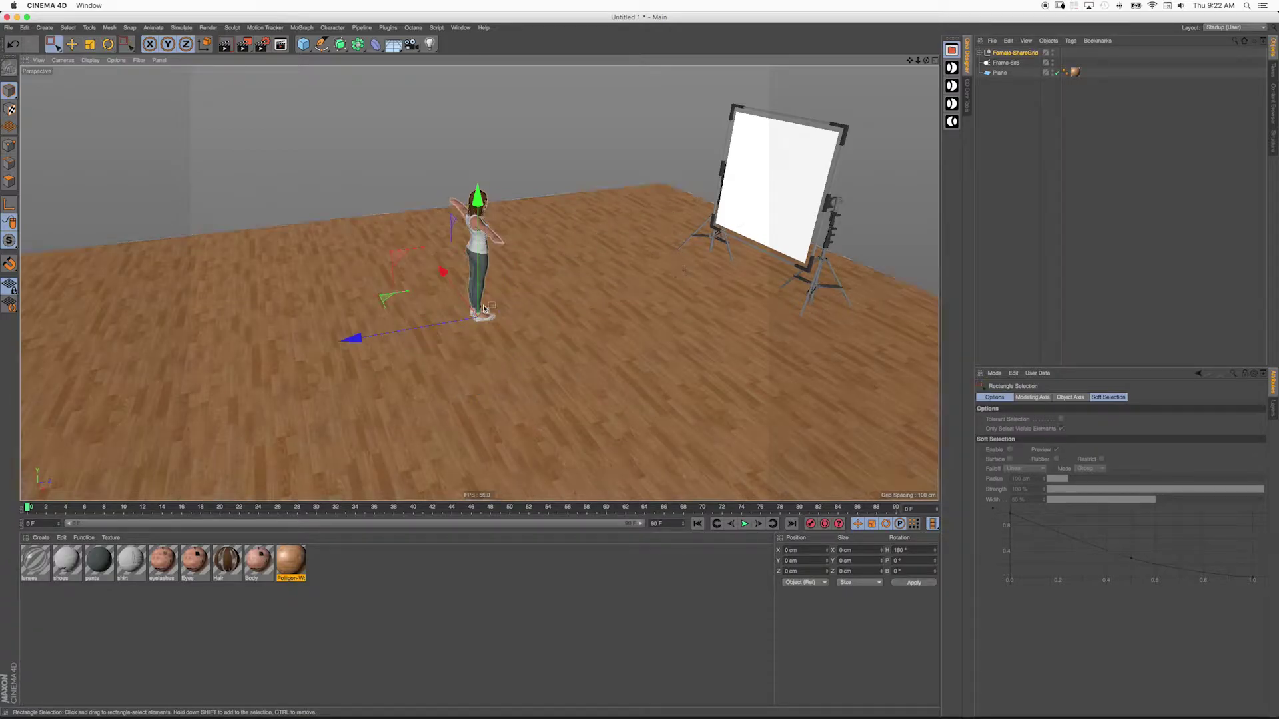
# Orbit and zoom to view the character and floor from a higher angle.
pyautogui.keyDown('alt'); pyautogui.moveTo(542, 313); pyautogui.dragTo(391, 287); pyautogui.keyUp('alt')
pyautogui.scroll(-3, 508, 301)
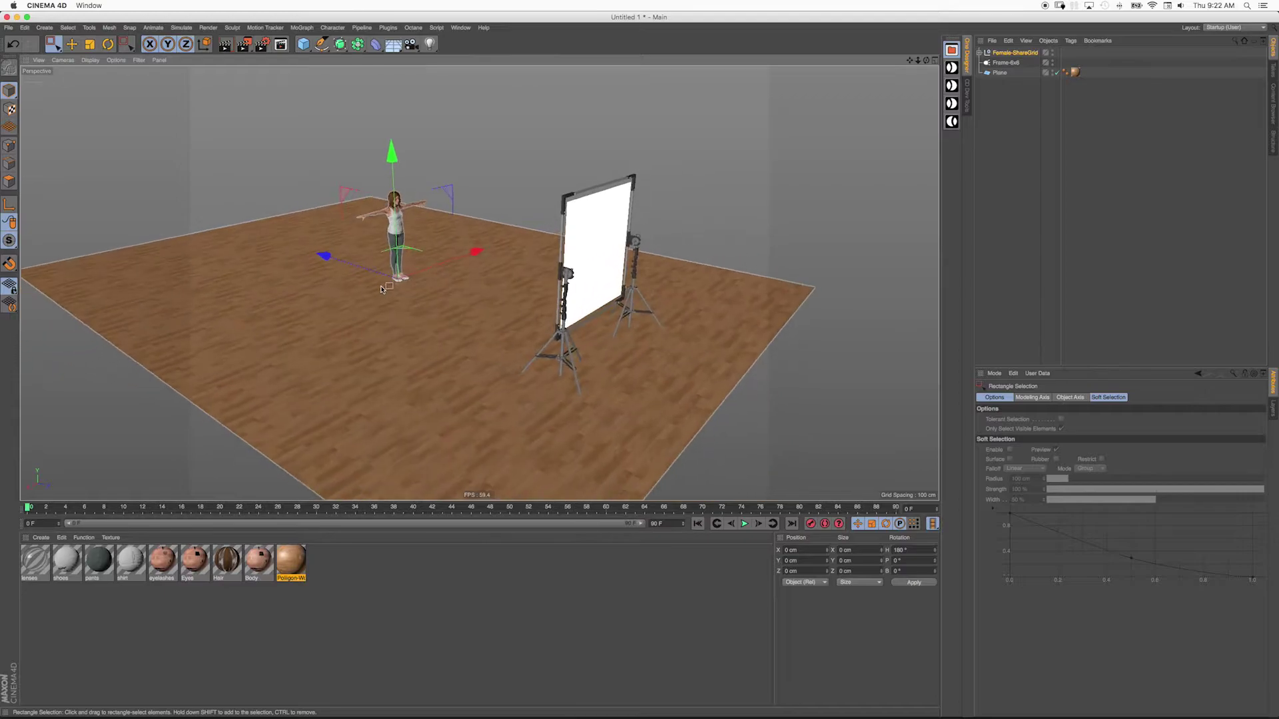
pyautogui.keyDown('alt'); pyautogui.moveTo(391, 288); pyautogui.dragTo(407, 286, button='middle'); pyautogui.keyUp('alt')
pyautogui.moveTo(408, 286)
pyautogui.keyDown('alt'); pyautogui.mouseDown()
pyautogui.moveTo(438, 307)
pyautogui.moveTo(422, 272)
pyautogui.mouseUp(); pyautogui.keyUp('alt')
pyautogui.scroll(-8, 438, 302)
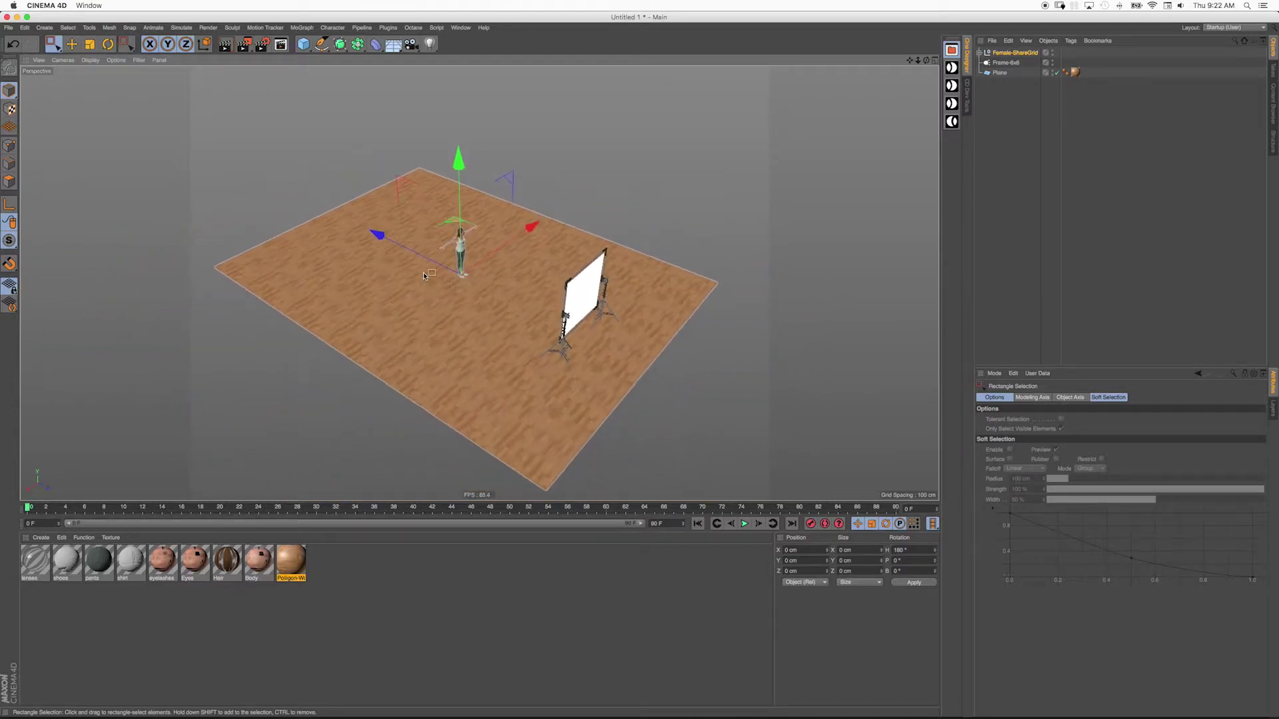
pyautogui.keyDown('alt'); pyautogui.moveTo(422, 272); pyautogui.dragTo(472, 251, button='middle'); pyautogui.keyUp('alt')
pyautogui.scroll(2, 444, 263)
pyautogui.scroll(1, 454, 266)
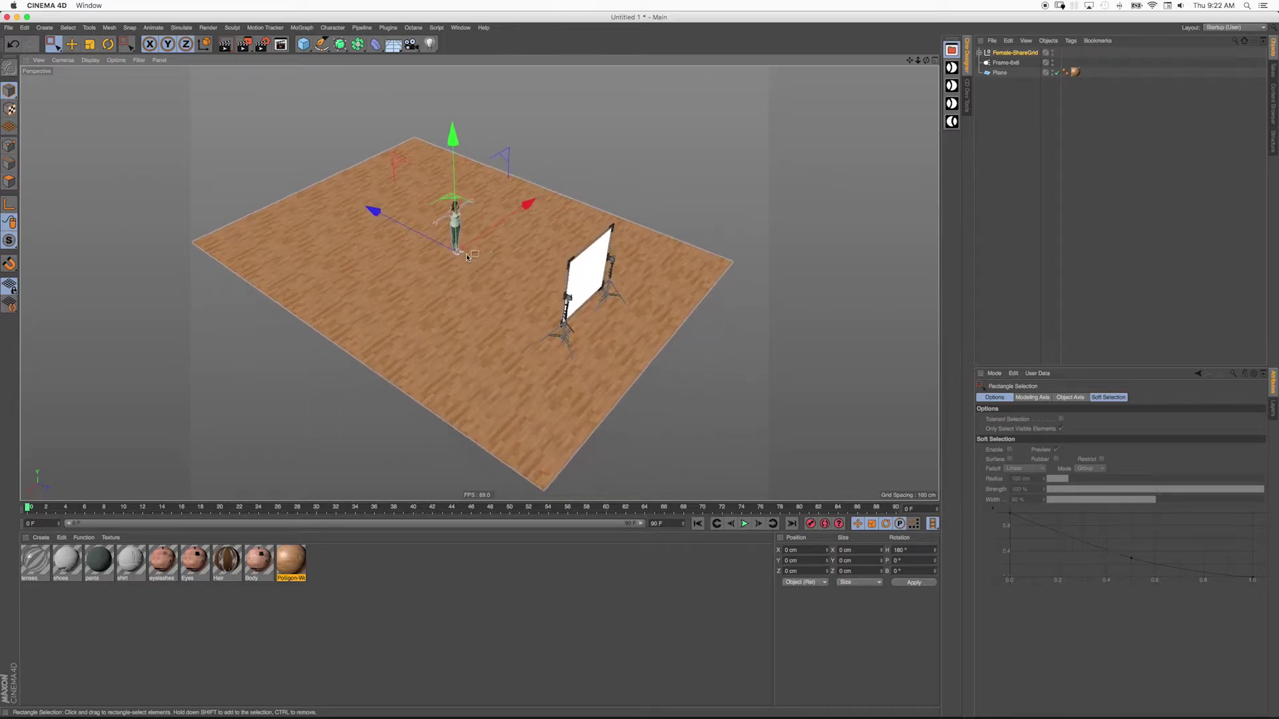
pyautogui.keyDown('alt'); pyautogui.moveTo(465, 251); pyautogui.dragTo(461, 259); pyautogui.keyUp('alt')
pyautogui.keyDown('alt'); pyautogui.moveTo(460, 259); pyautogui.dragTo(464, 246, button='middle'); pyautogui.keyUp('alt')
pyautogui.moveTo(461, 245)
pyautogui.keyDown('alt'); pyautogui.mouseDown()
pyautogui.moveTo(418, 236)
pyautogui.moveTo(476, 235)
pyautogui.moveTo(497, 274)
pyautogui.moveTo(352, 278)
pyautogui.moveTo(456, 241)
pyautogui.moveTo(469, 250)
pyautogui.moveTo(519, 219)
pyautogui.moveTo(597, 236)
pyautogui.moveTo(460, 252)
pyautogui.moveTo(469, 237)
pyautogui.mouseUp(); pyautogui.keyUp('alt')
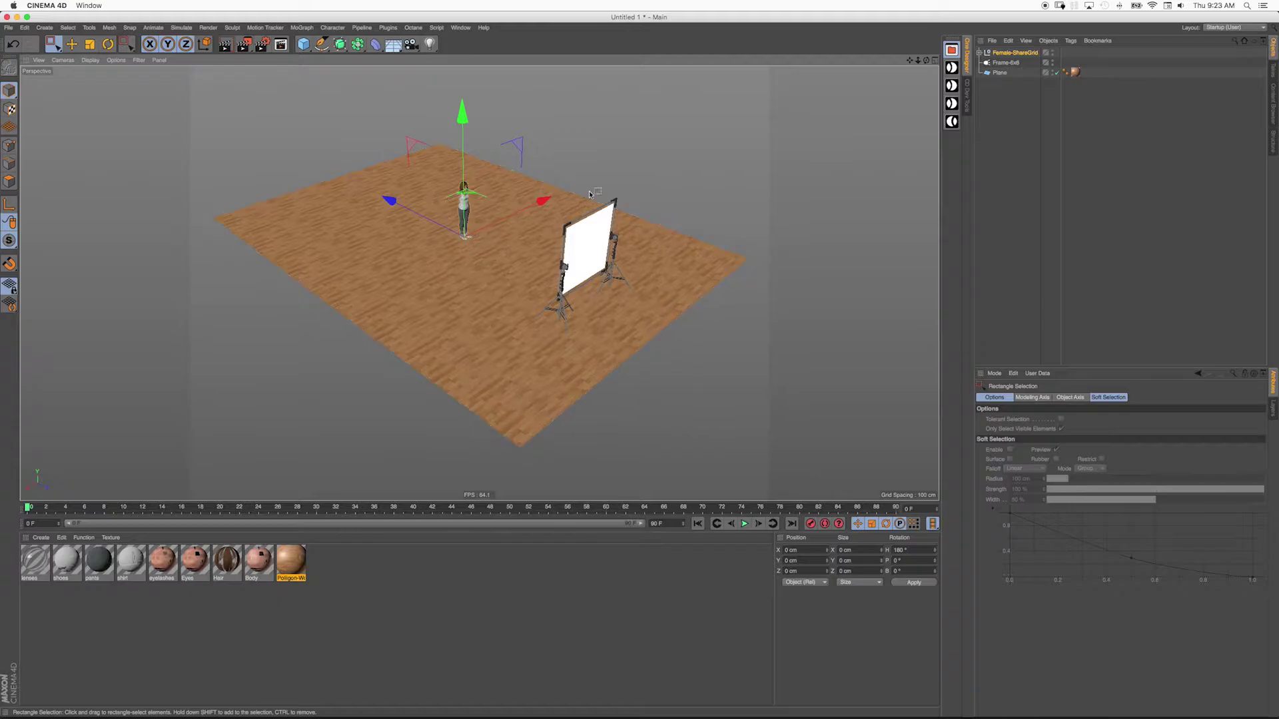
# Add a Set Designer wall with door and window, turned to -80° and moved to the floor's right corner.
pyautogui.click(951, 120)
pyautogui.click(879, 159)
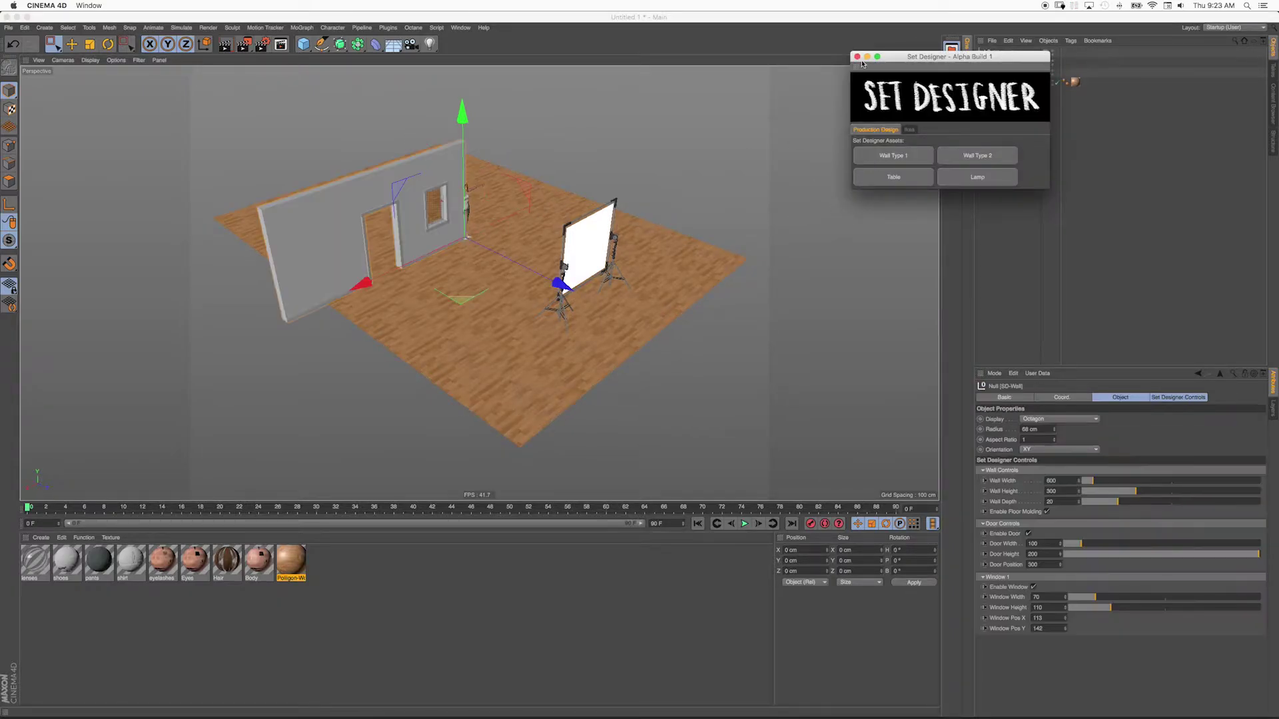
pyautogui.click(858, 57)
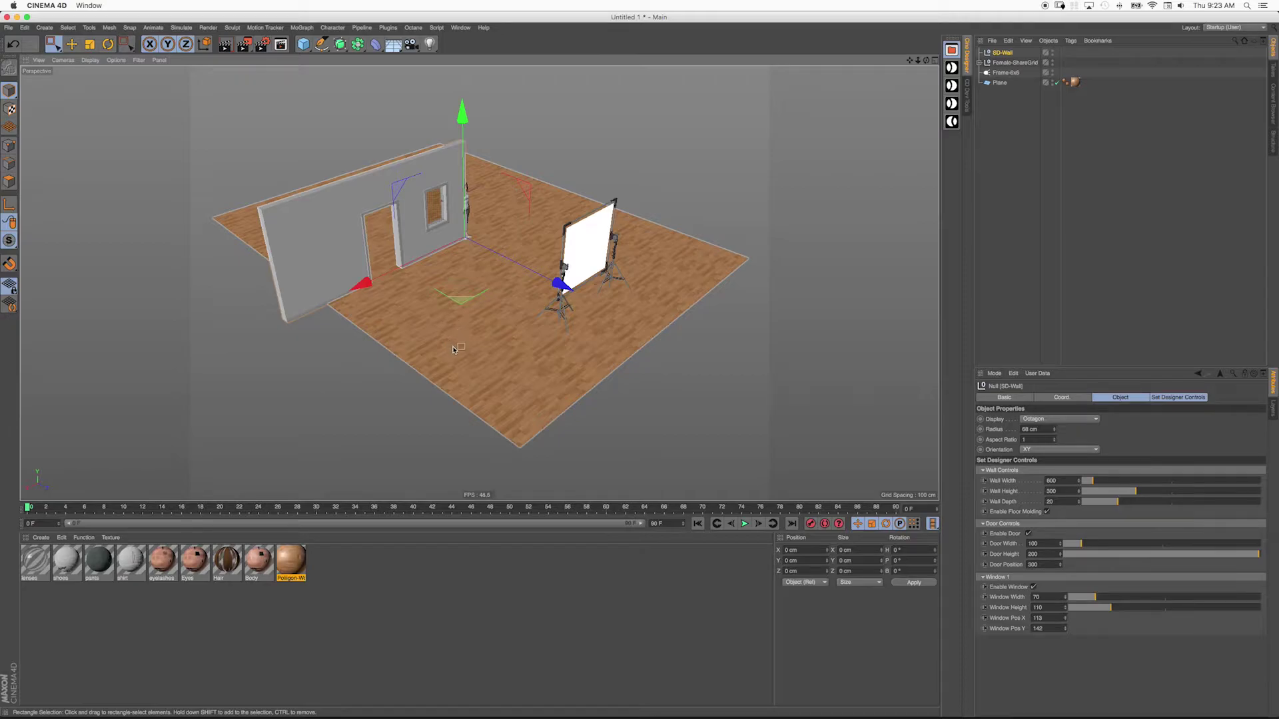
pyautogui.press('r')
pyautogui.moveTo(436, 275); pyautogui.dragTo(338, 217)
pyautogui.press('e')
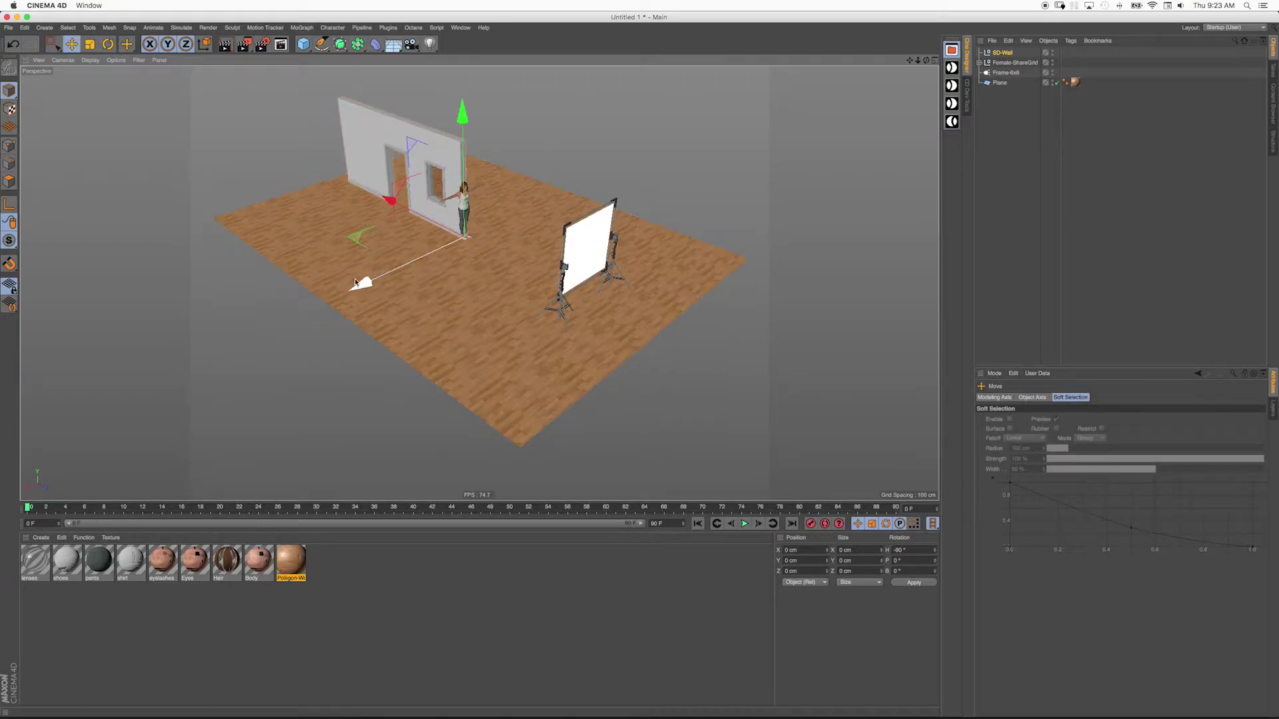
pyautogui.moveTo(362, 285); pyautogui.dragTo(467, 214)
pyautogui.moveTo(476, 160); pyautogui.dragTo(639, 221)
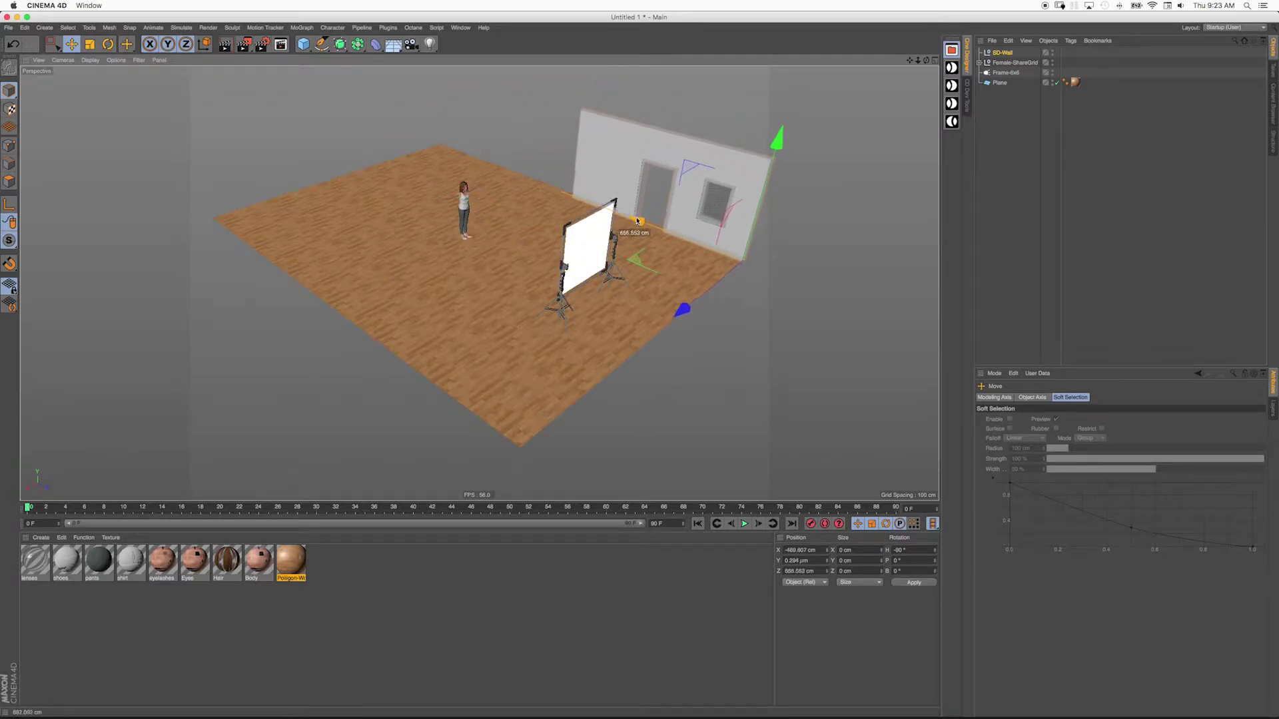
# Widen the wall to 1375 and nudge it along the floor edge.
pyautogui.click(1001, 53)
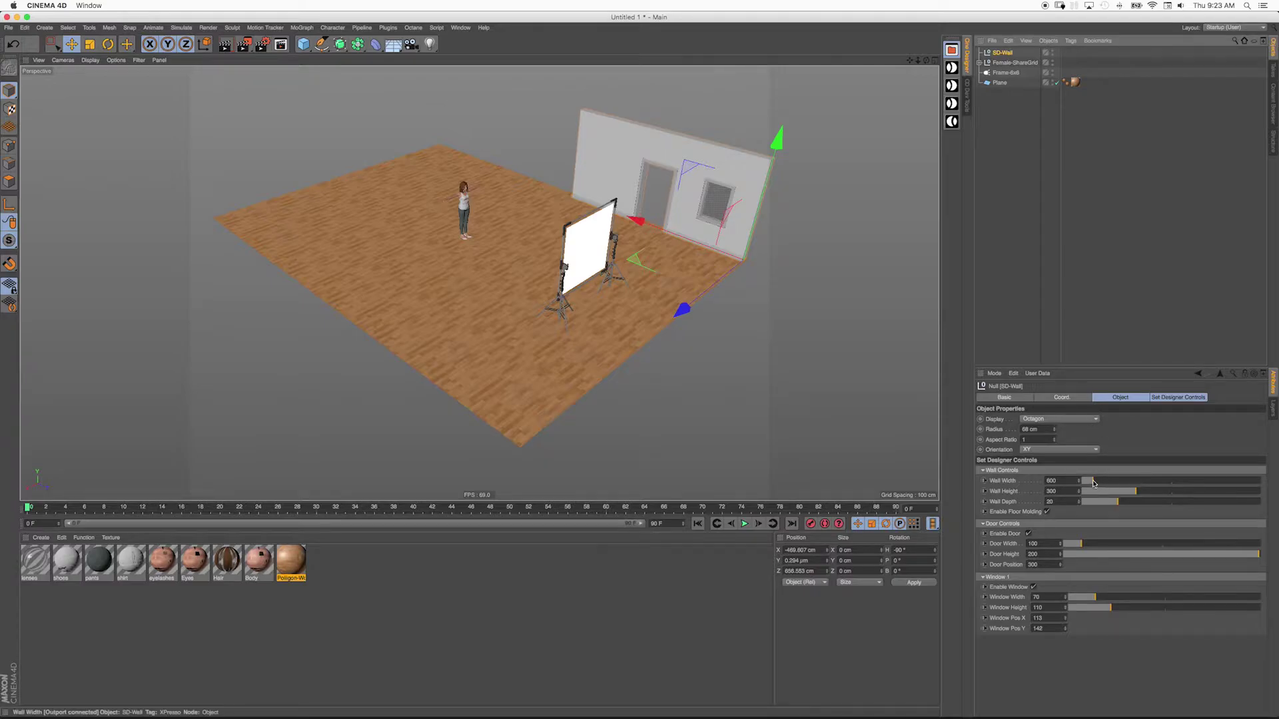
pyautogui.moveTo(1092, 484); pyautogui.dragTo(1104, 459)
pyautogui.moveTo(1104, 459); pyautogui.dragTo(1108, 463)
pyautogui.keyDown('alt'); pyautogui.moveTo(692, 277); pyautogui.dragTo(660, 272); pyautogui.keyUp('alt')
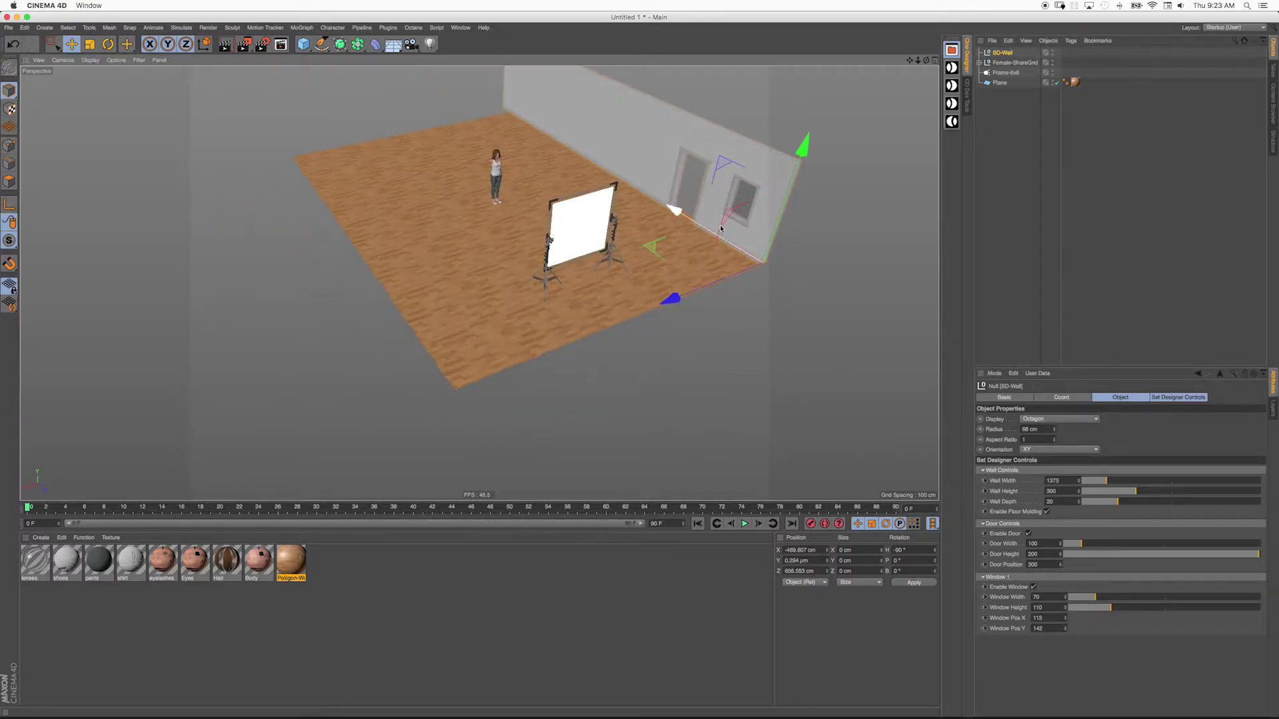
pyautogui.moveTo(669, 213); pyautogui.dragTo(672, 216)
# Duplicate the wall onto the opposite floor edge.
pyautogui.keyDown('alt'); pyautogui.moveTo(672, 216); pyautogui.dragTo(688, 245, button='middle'); pyautogui.keyUp('alt')
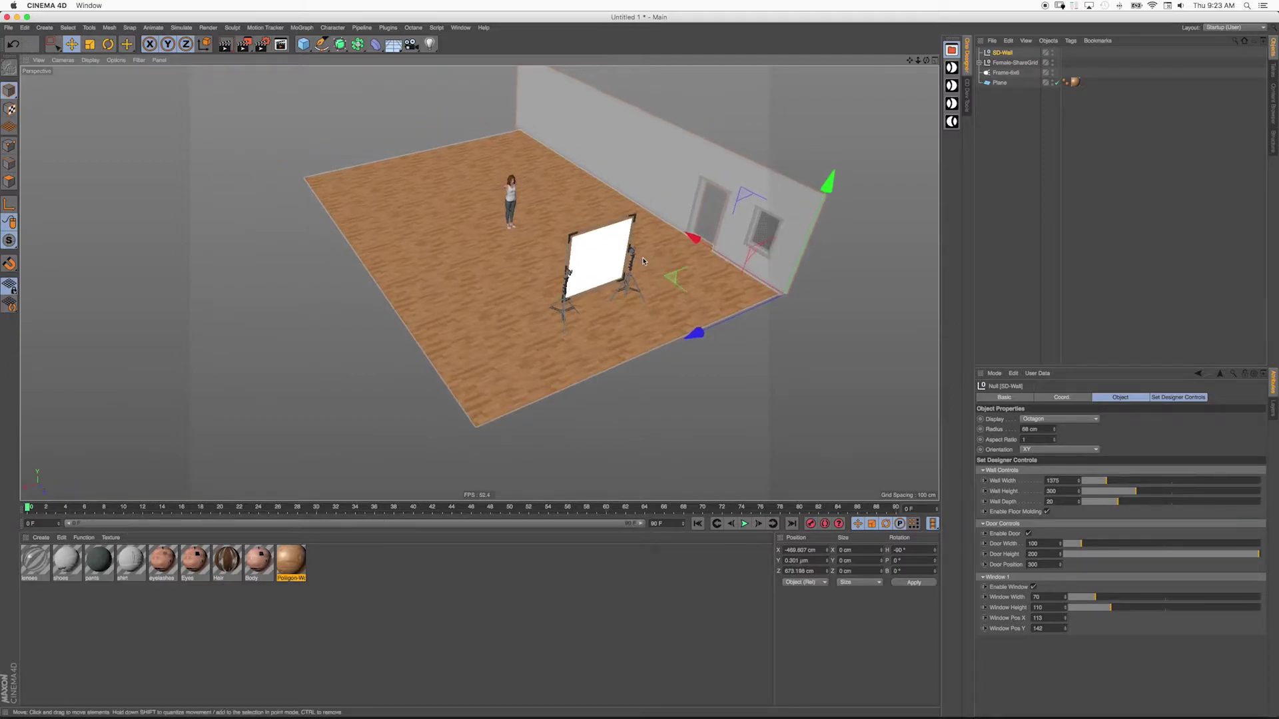
pyautogui.keyDown('alt'); pyautogui.moveTo(688, 244); pyautogui.dragTo(553, 279); pyautogui.keyUp('alt')
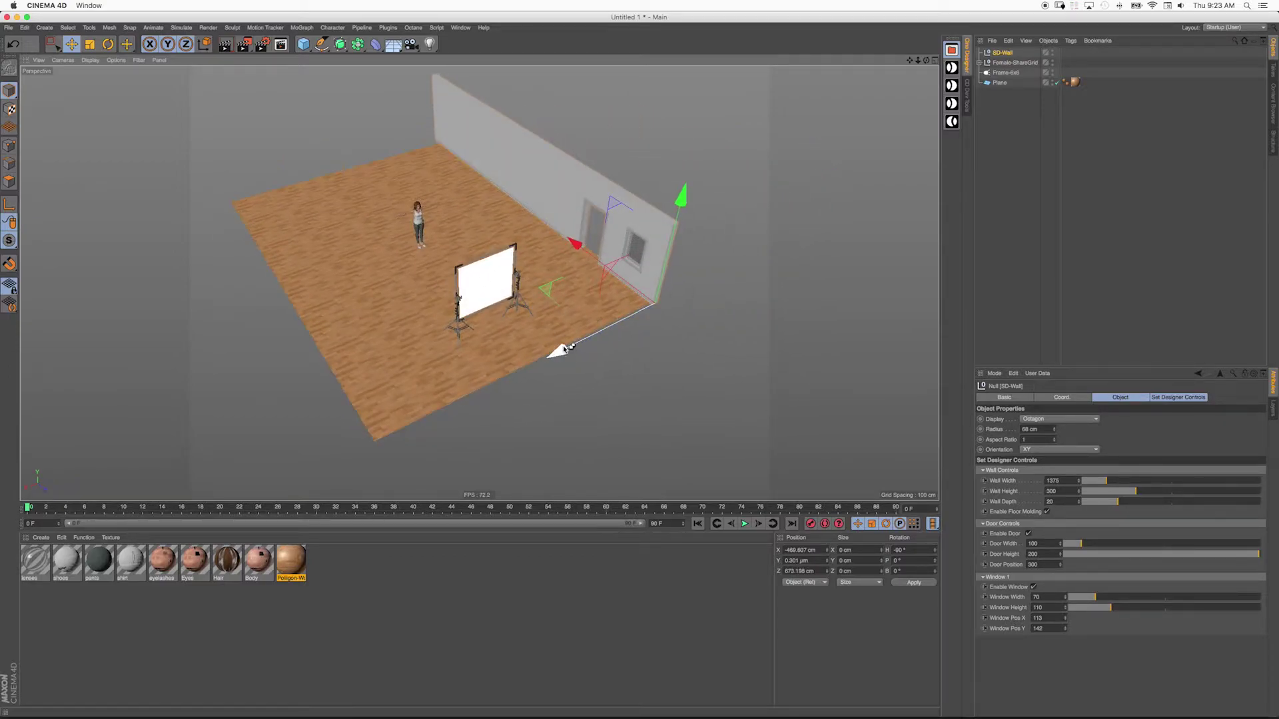
pyautogui.keyDown('ctrl'); pyautogui.moveTo(559, 348); pyautogui.dragTo(247, 471); pyautogui.keyUp('ctrl')
pyautogui.keyDown('alt'); pyautogui.moveTo(392, 295); pyautogui.dragTo(497, 326); pyautogui.keyUp('alt')
# Turn a wall copy across the room's end and shorten it to 931.
pyautogui.press('r')
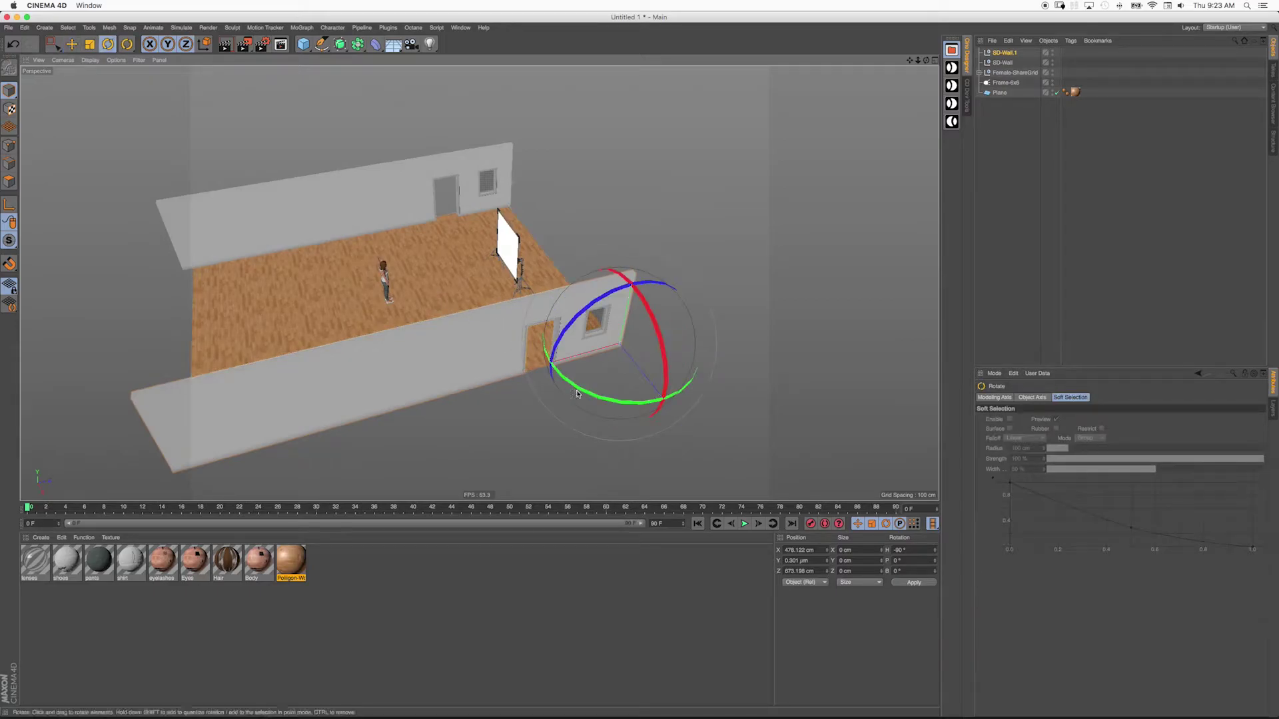
pyautogui.moveTo(591, 394); pyautogui.dragTo(571, 317)
pyautogui.click(1004, 52)
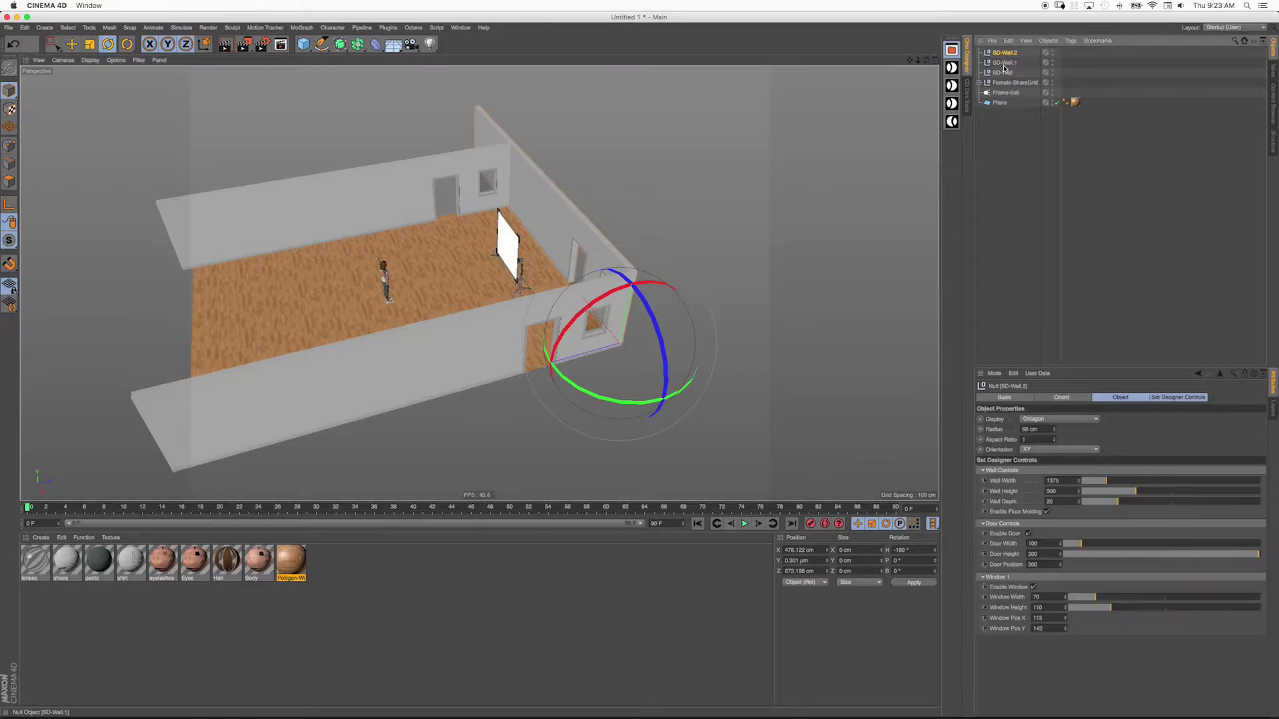
pyautogui.moveTo(1081, 483); pyautogui.dragTo(1143, 705)
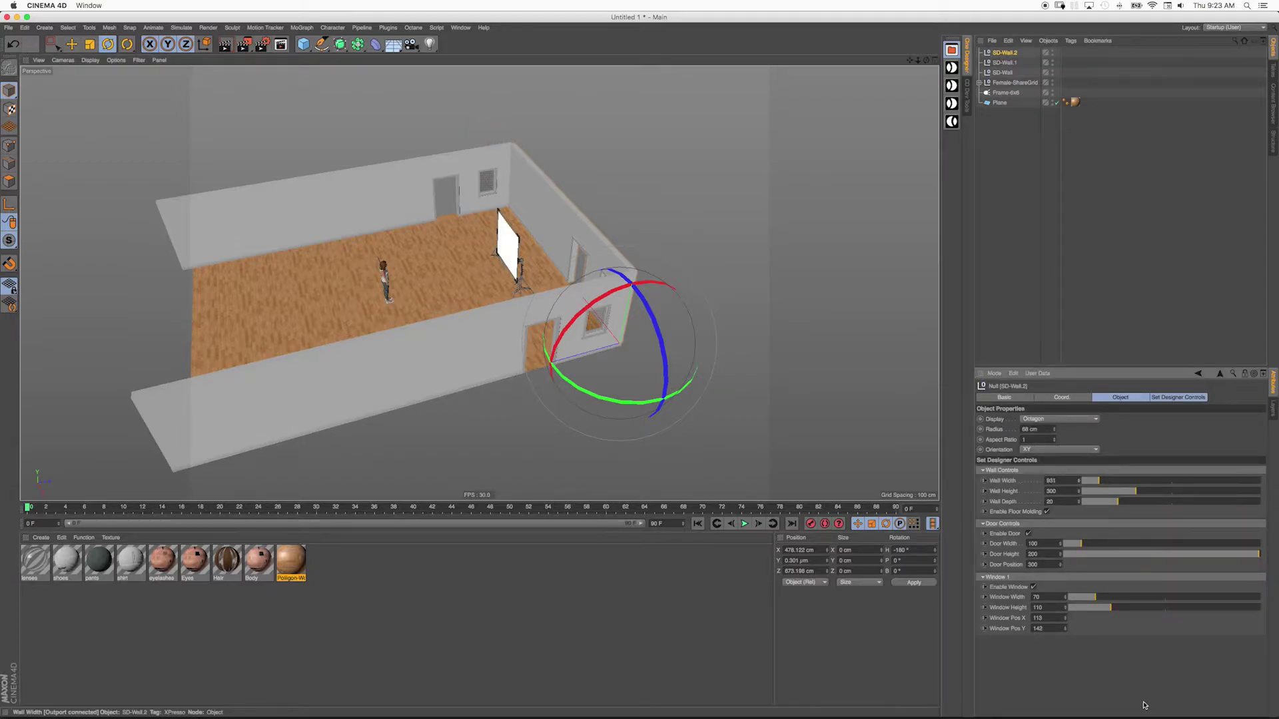
pyautogui.click(1039, 300)
pyautogui.keyDown('alt'); pyautogui.moveTo(411, 286); pyautogui.dragTo(461, 289, button='middle'); pyautogui.keyUp('alt')
pyautogui.keyDown('alt'); pyautogui.moveTo(461, 290); pyautogui.dragTo(546, 290); pyautogui.keyUp('alt')
# Move the end wall along its Z axis across to the opposite side of the room.
pyautogui.click(1004, 52)
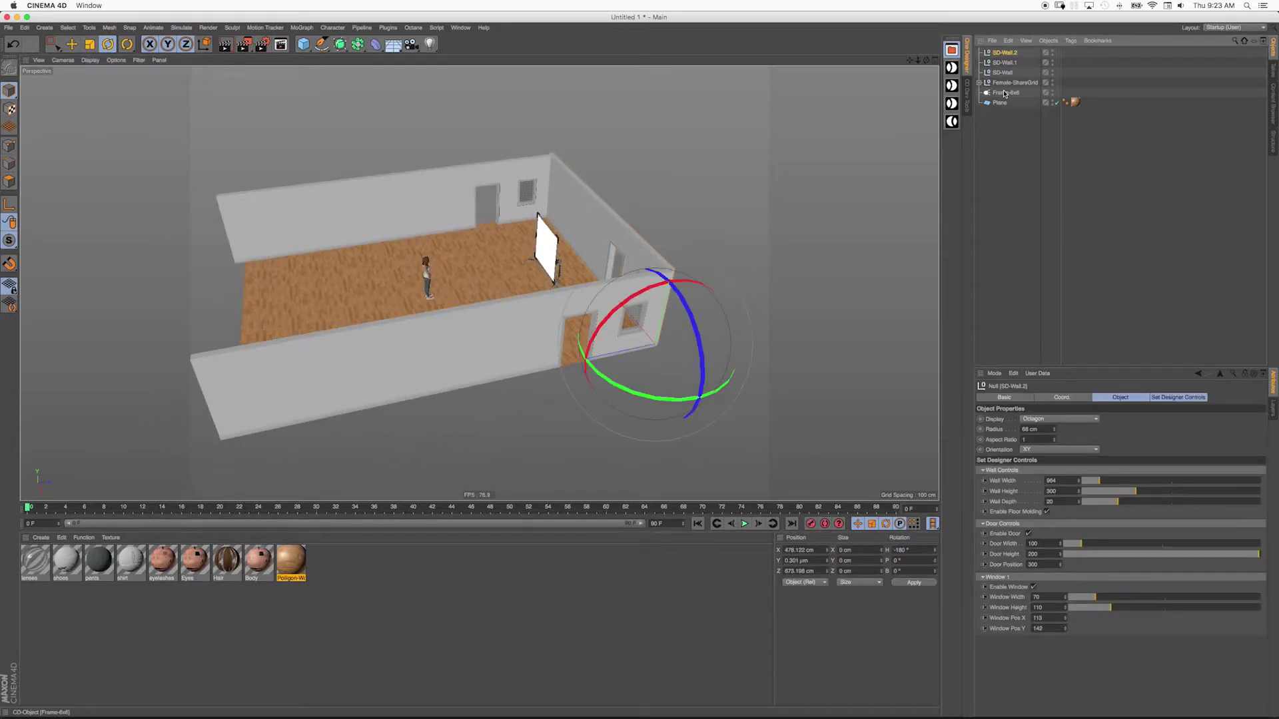
pyautogui.press('e')
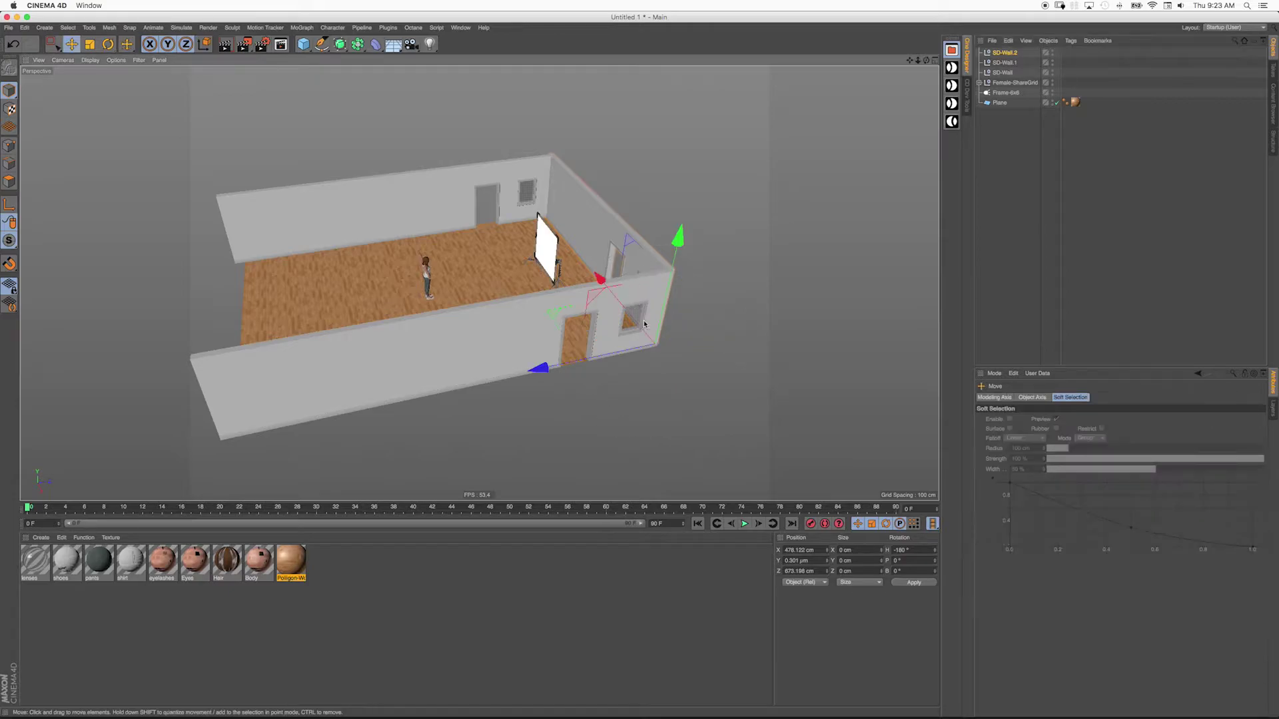
pyautogui.keyDown('alt'); pyautogui.moveTo(636, 274); pyautogui.dragTo(574, 308); pyautogui.keyUp('alt')
pyautogui.scroll(4, 586, 297)
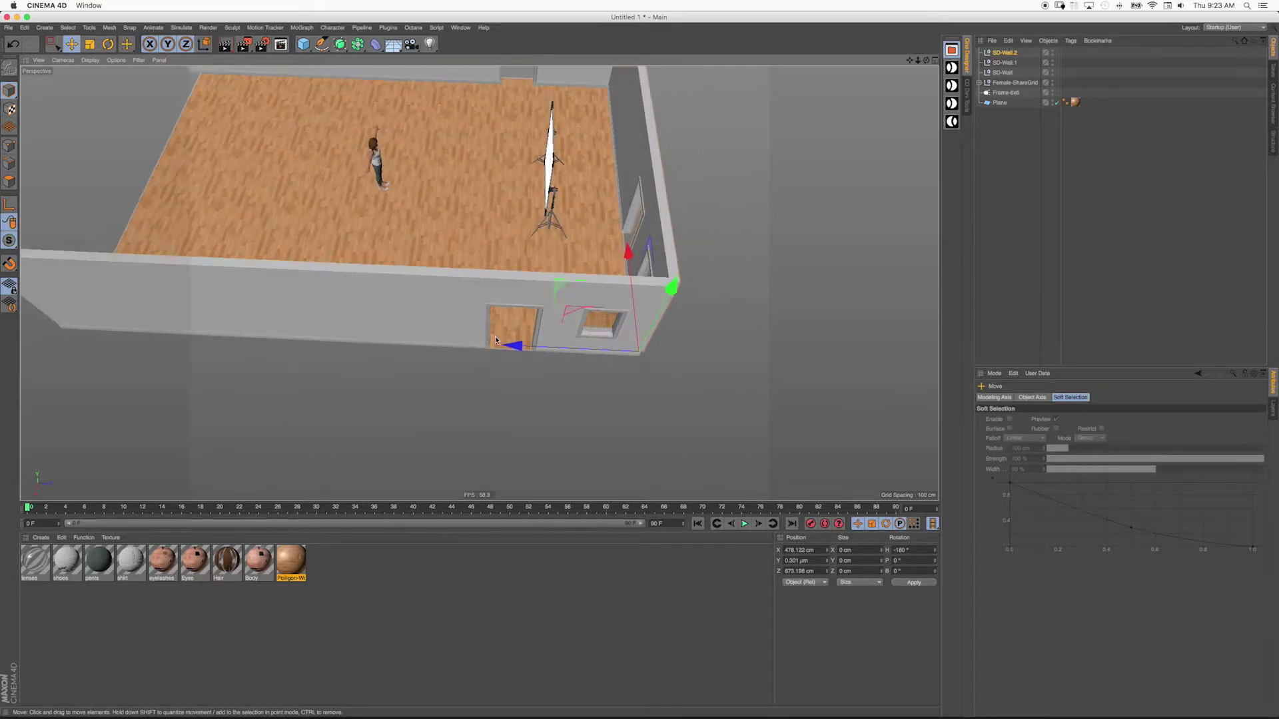
pyautogui.moveTo(521, 345); pyautogui.dragTo(616, 303)
pyautogui.scroll(-3, 540, 292)
pyautogui.moveTo(585, 380); pyautogui.dragTo(175, 331)
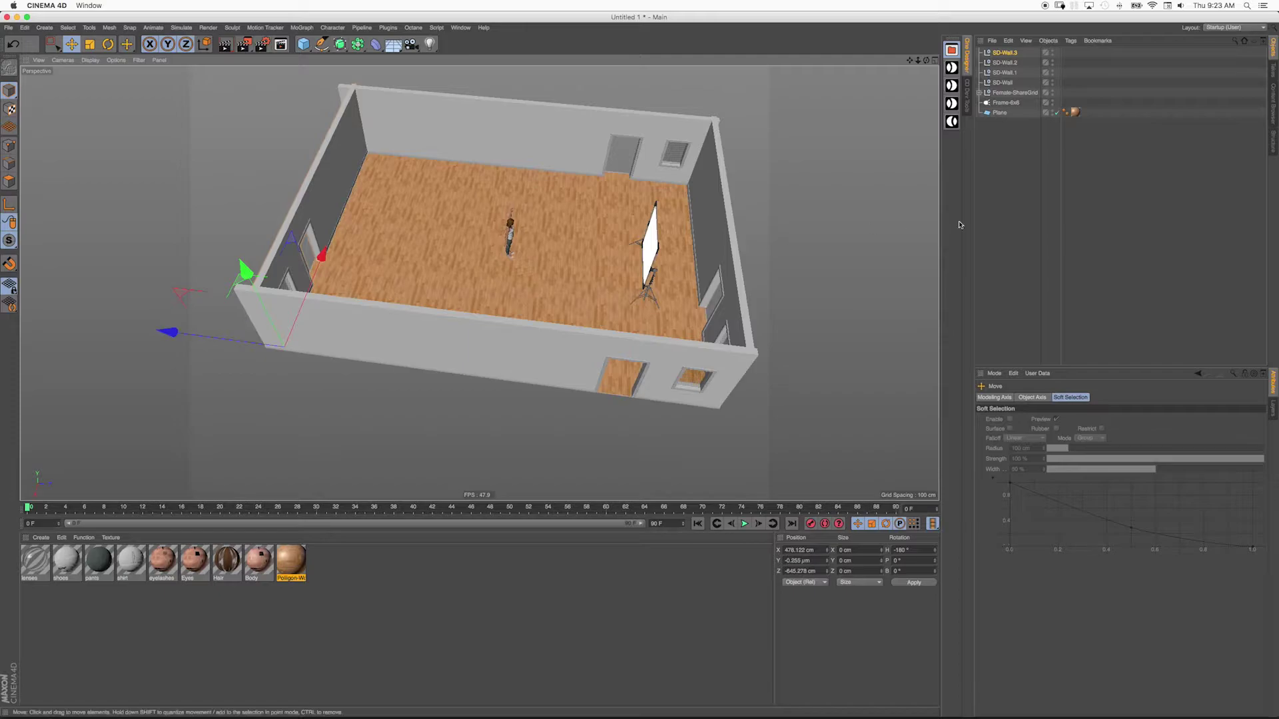
pyautogui.click(1010, 217)
# Orbit to a low frontal view of the figure and backdrop inside the enclosed room.
pyautogui.keyDown('alt'); pyautogui.moveTo(503, 262); pyautogui.dragTo(565, 257); pyautogui.keyUp('alt')
pyautogui.scroll(5, 566, 257)
pyautogui.keyDown('alt'); pyautogui.moveTo(566, 257); pyautogui.dragTo(513, 252, button='middle'); pyautogui.keyUp('alt')
pyautogui.keyDown('alt'); pyautogui.moveTo(513, 251); pyautogui.dragTo(445, 281); pyautogui.keyUp('alt')
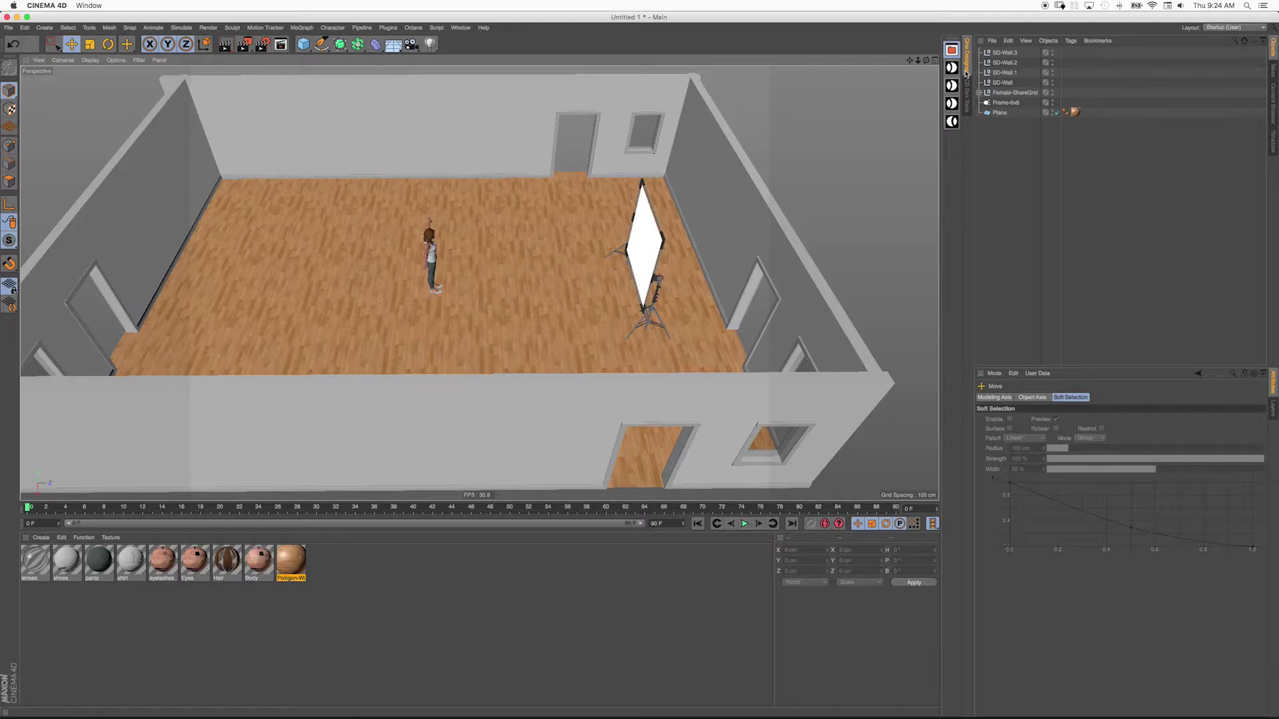
# Turn on the Frame-6x6 panel's light and lower its brightness to 3.
pyautogui.click(1006, 103)
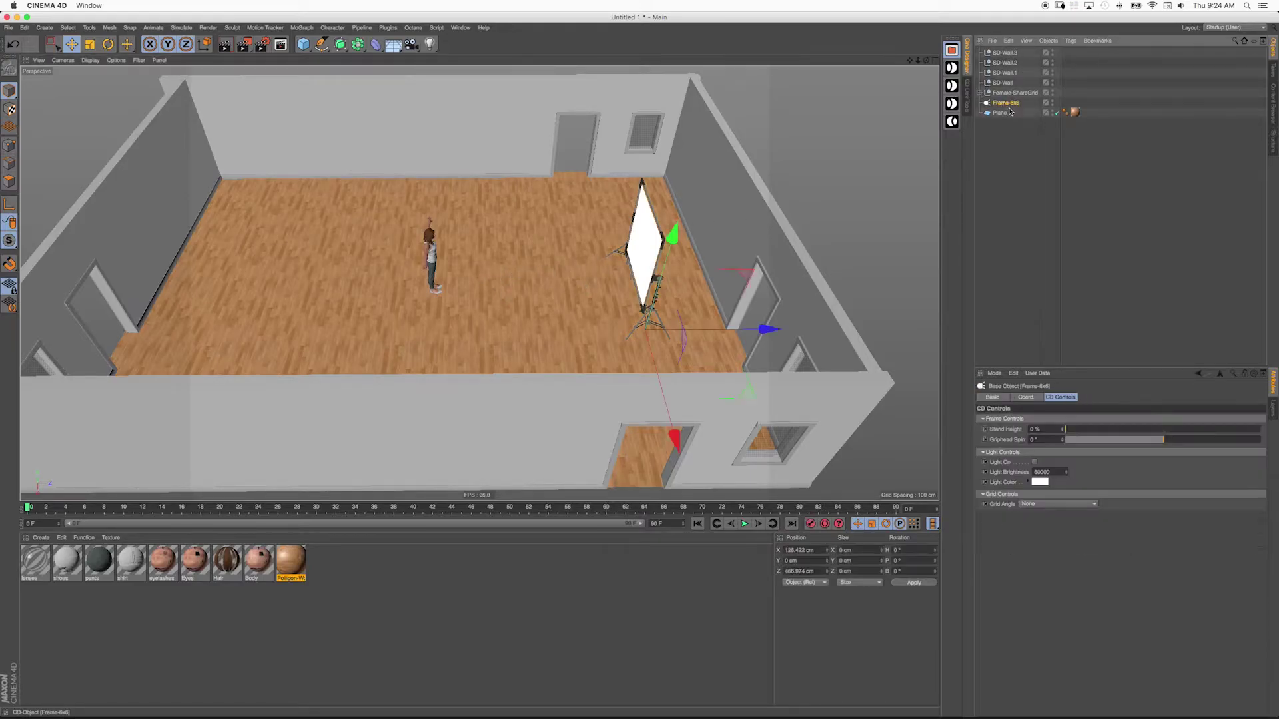
pyautogui.click(1034, 462)
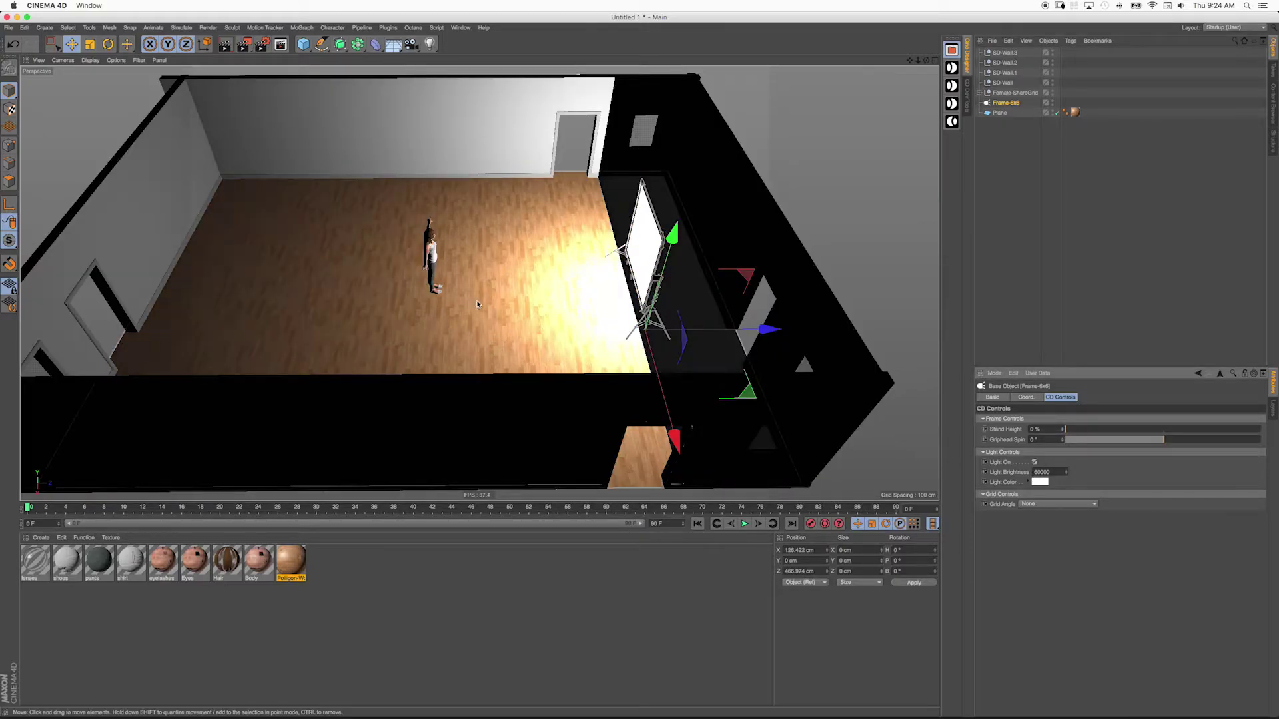
pyautogui.keyDown('alt'); pyautogui.moveTo(477, 304); pyautogui.dragTo(794, 385); pyautogui.keyUp('alt')
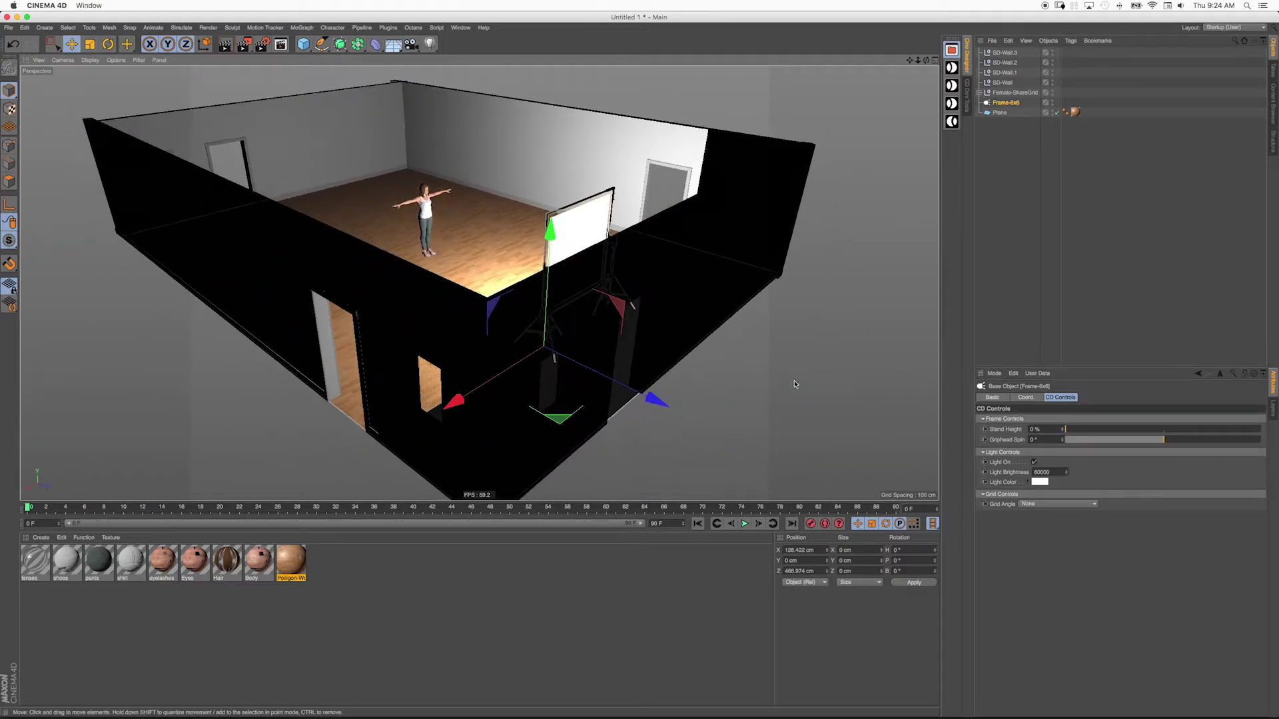
pyautogui.click(1037, 472)
pyautogui.press('BackSpace')
pyautogui.write('3')
pyautogui.press('Return')
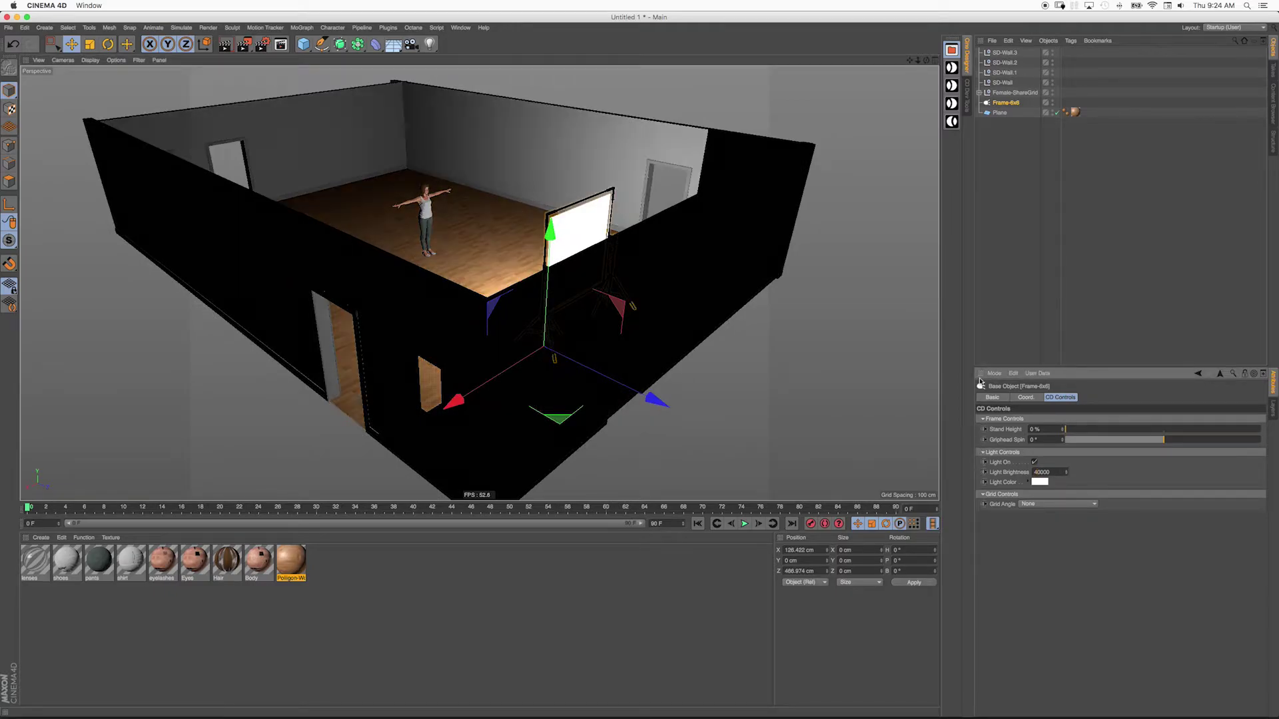
pyautogui.click(987, 294)
pyautogui.keyDown('alt'); pyautogui.moveTo(404, 229); pyautogui.dragTo(423, 240, button='middle'); pyautogui.keyUp('alt')
pyautogui.keyDown('alt'); pyautogui.moveTo(422, 240); pyautogui.dragTo(474, 275); pyautogui.keyUp('alt')
pyautogui.scroll(-3, 472, 281)
# Set the render output resolution to 960 × 540.
pyautogui.click(261, 44)
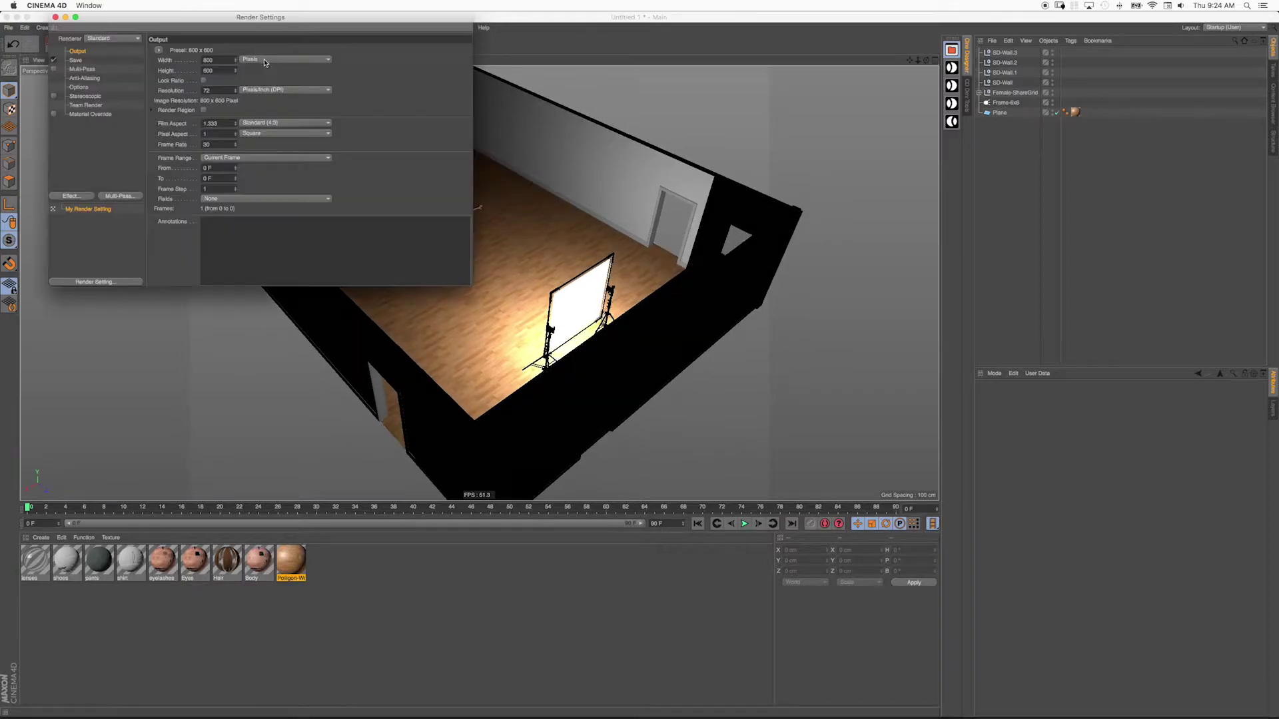
pyautogui.moveTo(282, 23); pyautogui.dragTo(289, 45)
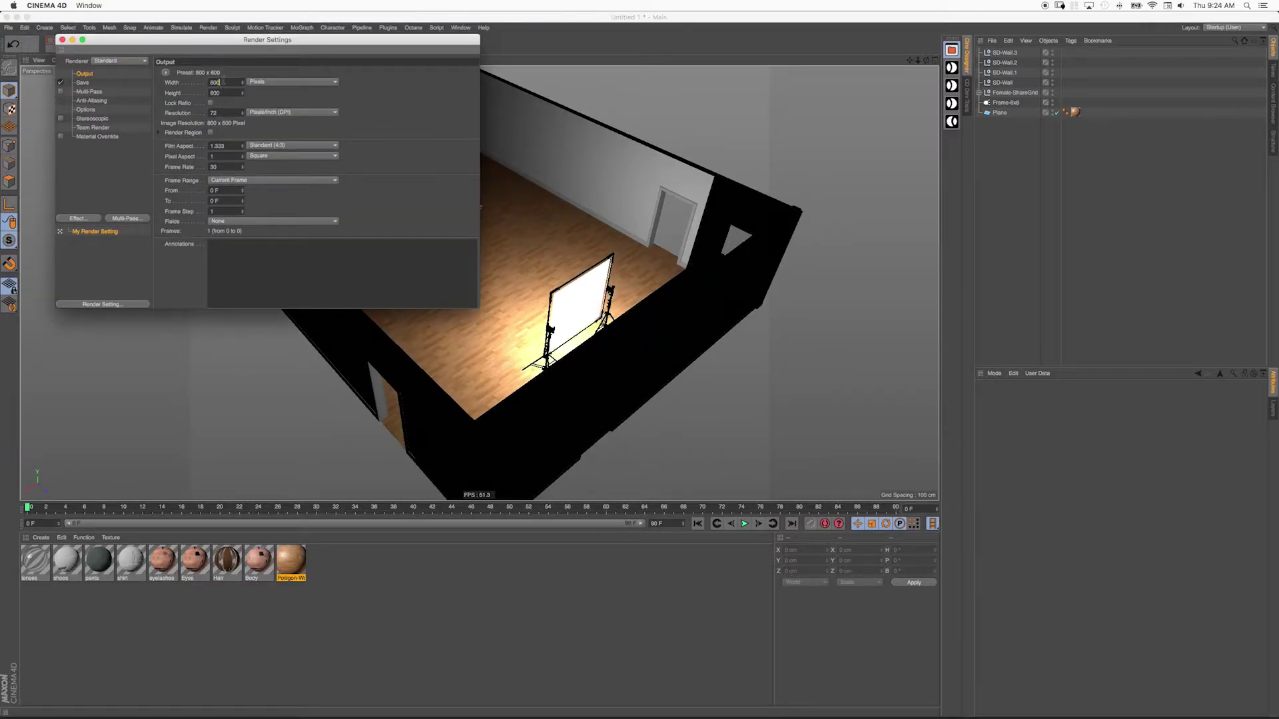
pyautogui.press('Tab')
pyautogui.write('540')
pyautogui.press('Return')
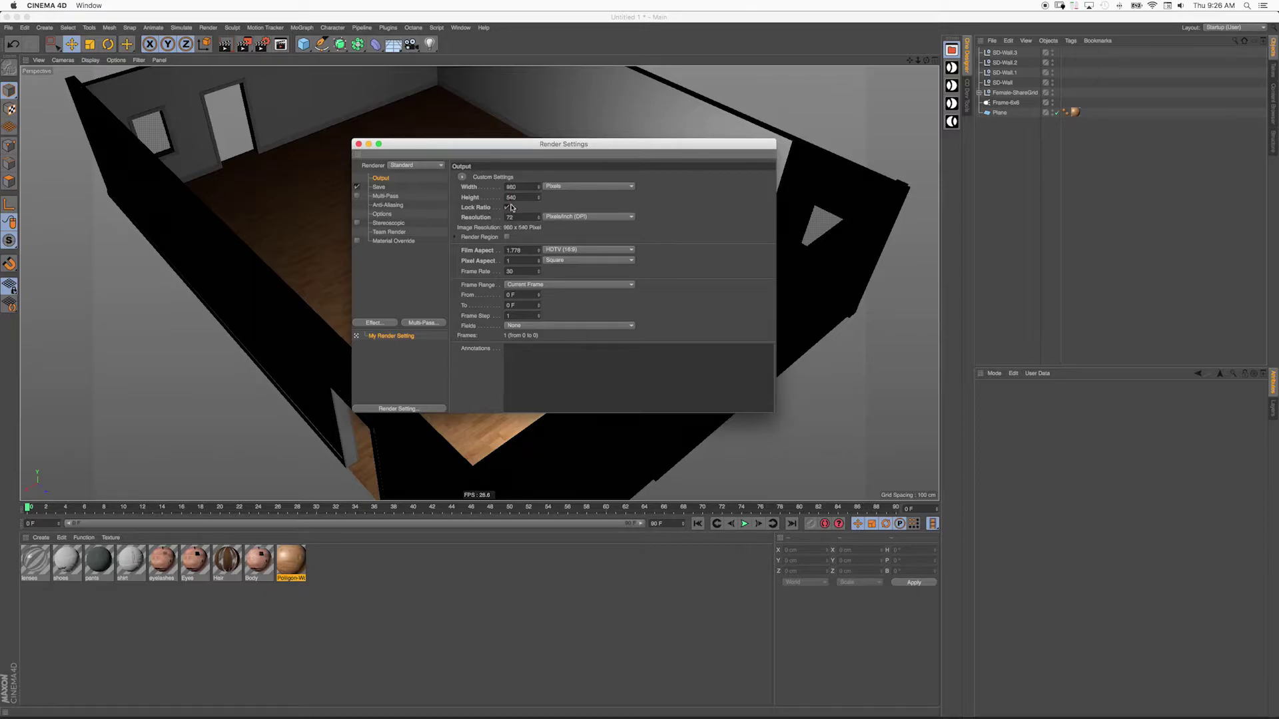
# Switch to the Physical renderer with ambient occlusion and subsurface scattering subdivisions at 0.
pyautogui.click(438, 165)
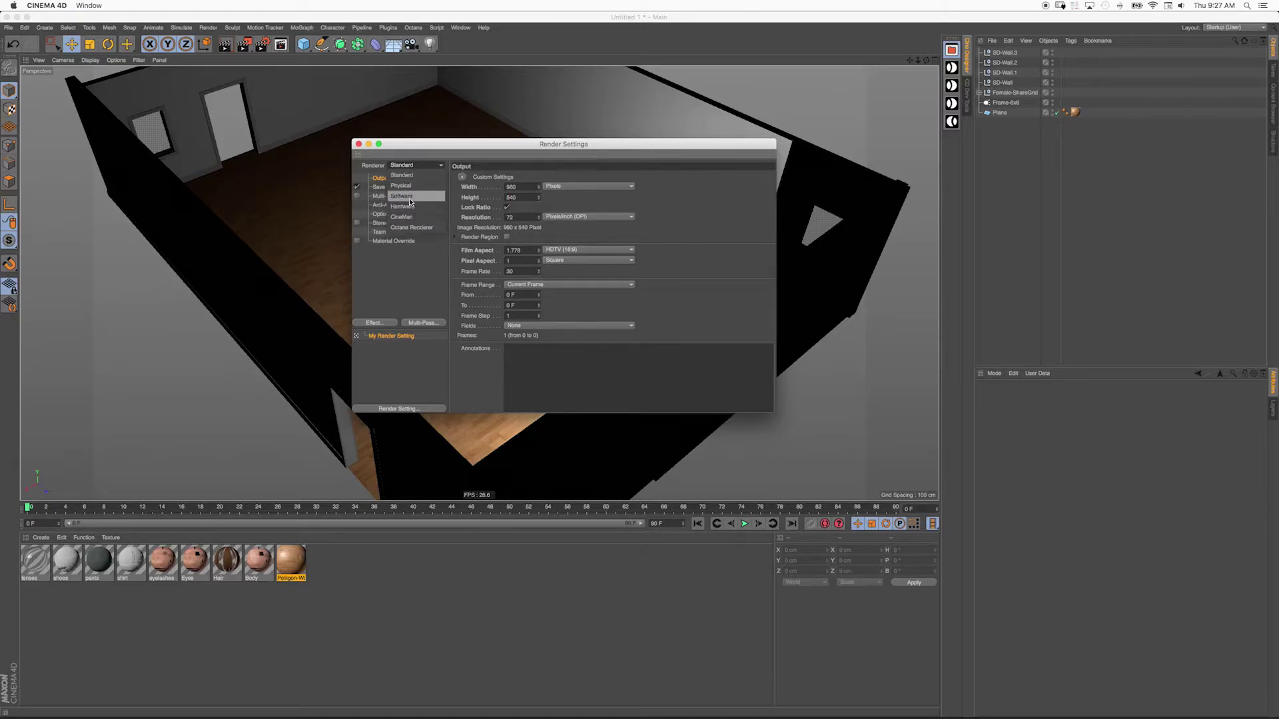
pyautogui.click(409, 193)
pyautogui.click(382, 249)
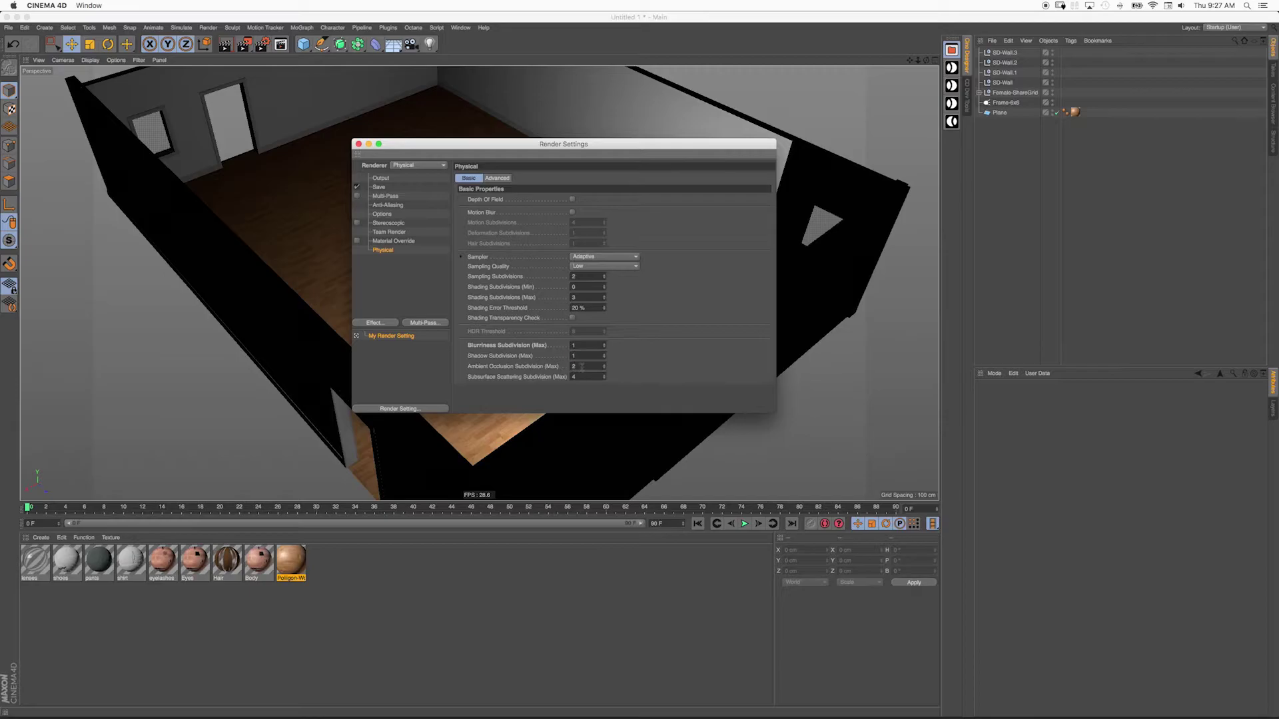
pyautogui.moveTo(579, 377); pyautogui.dragTo(567, 385)
pyautogui.write('0')
pyautogui.click(642, 378)
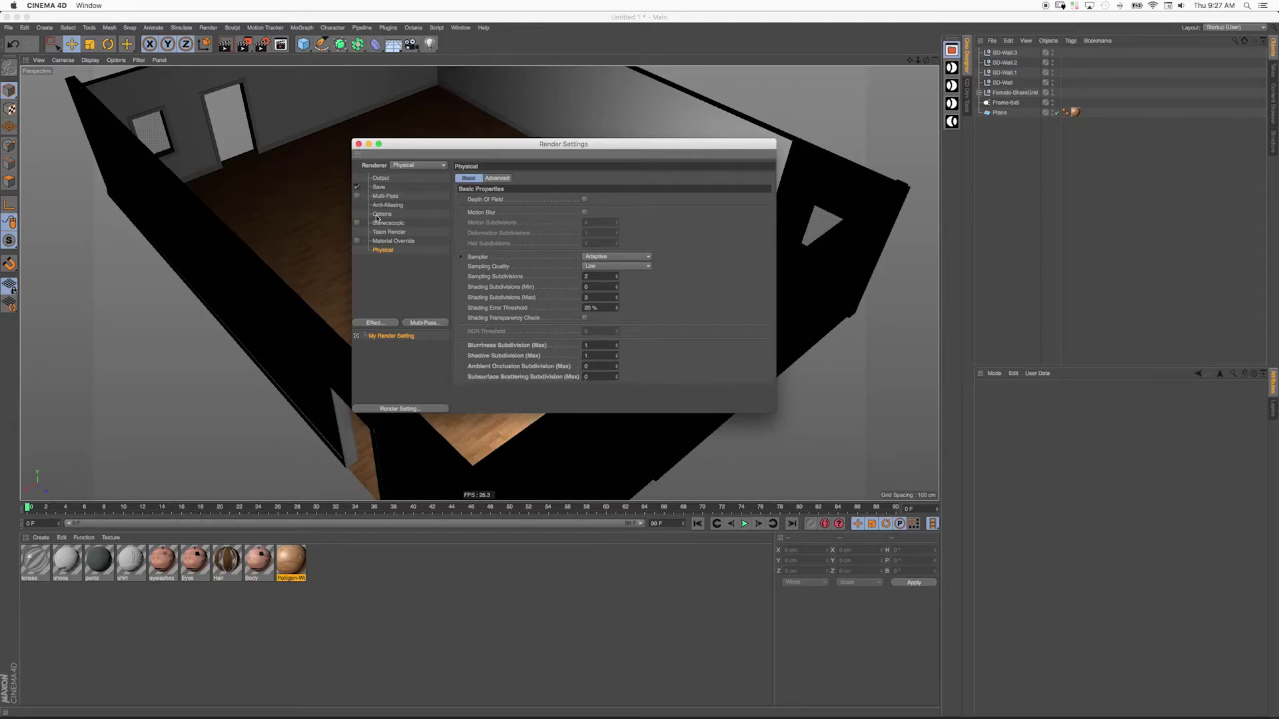
pyautogui.click(358, 144)
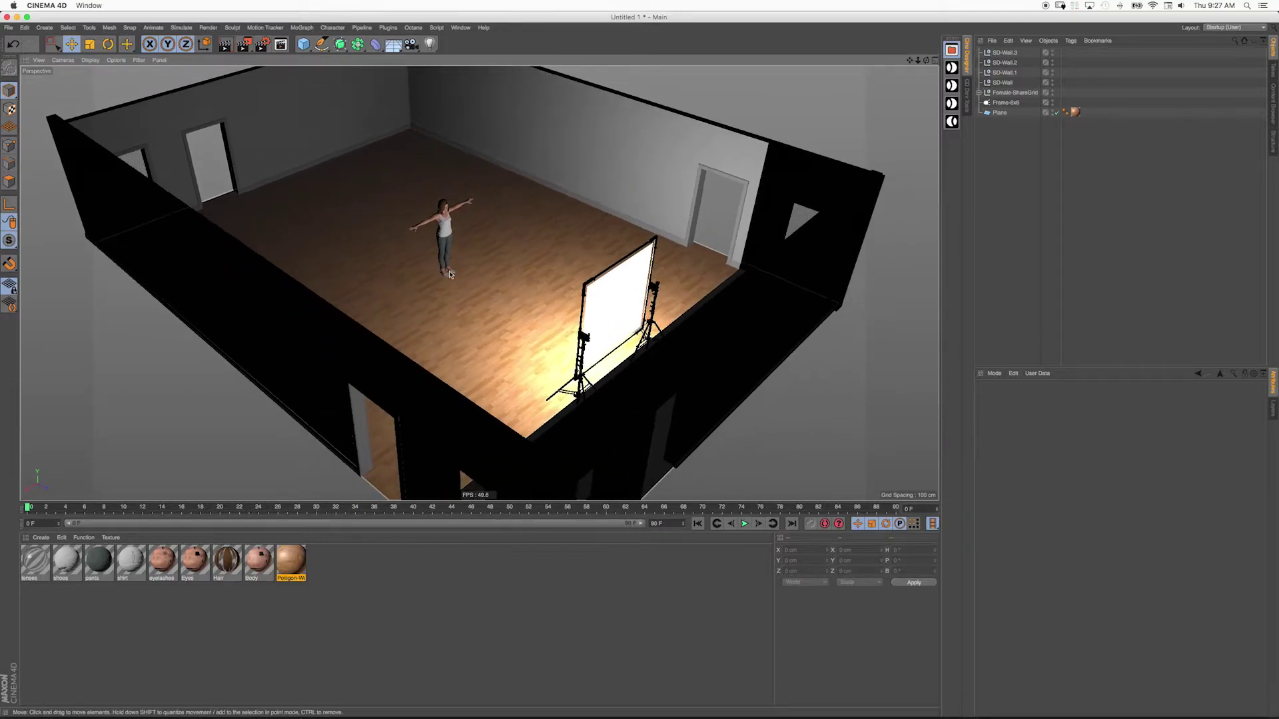
pyautogui.keyDown('alt'); pyautogui.moveTo(450, 274); pyautogui.dragTo(477, 258); pyautogui.keyUp('alt')
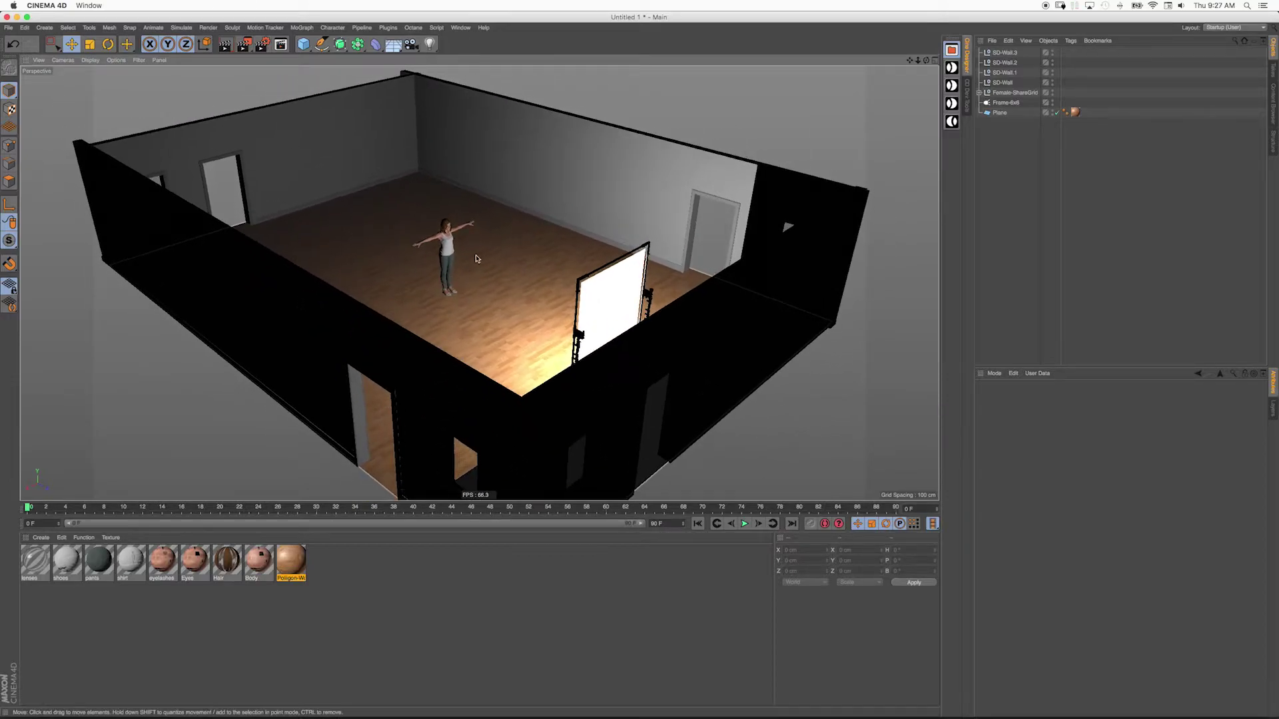
pyautogui.hotkey('shift', 'r')
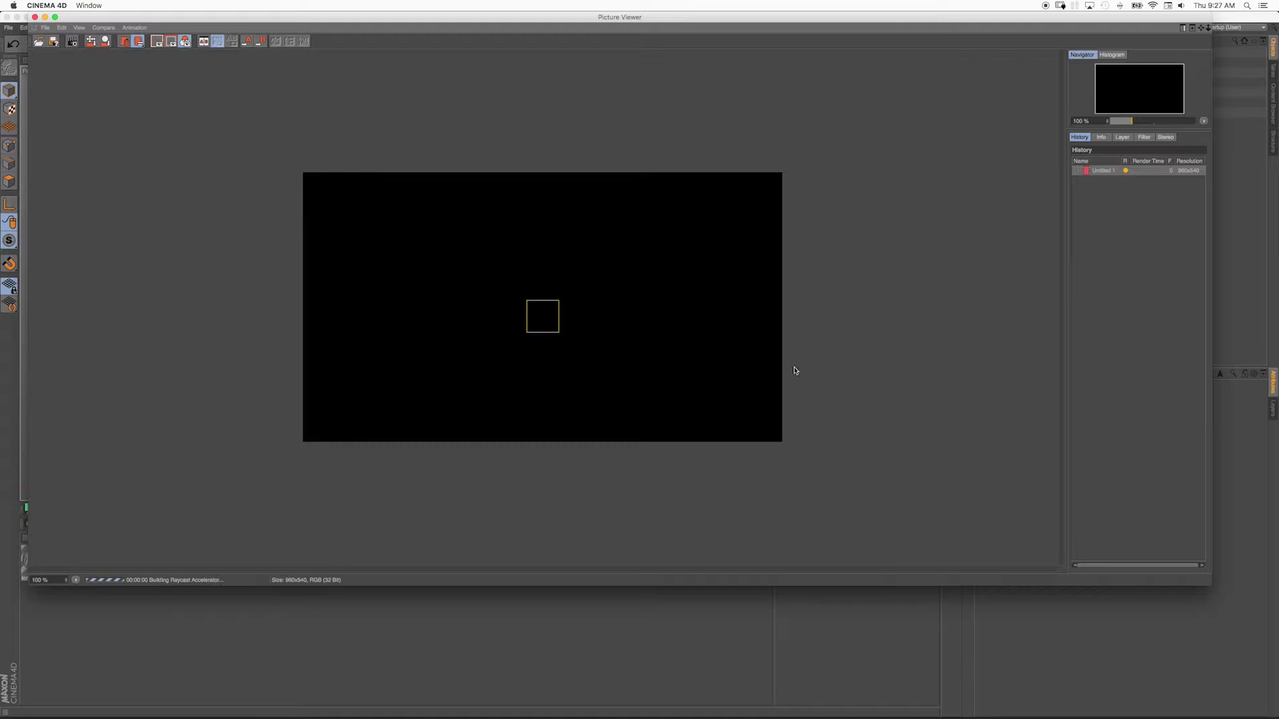
pyautogui.moveTo(1210, 584); pyautogui.dragTo(713, 434)
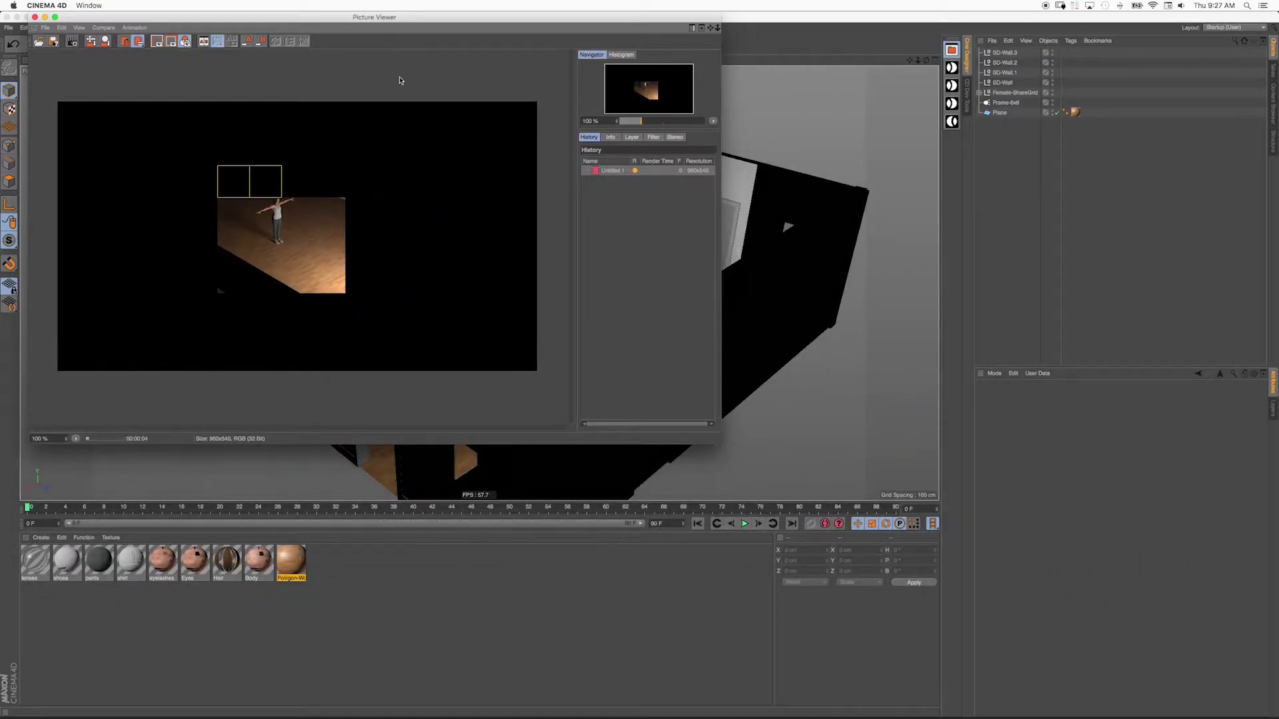
pyautogui.moveTo(368, 16); pyautogui.dragTo(659, 119)
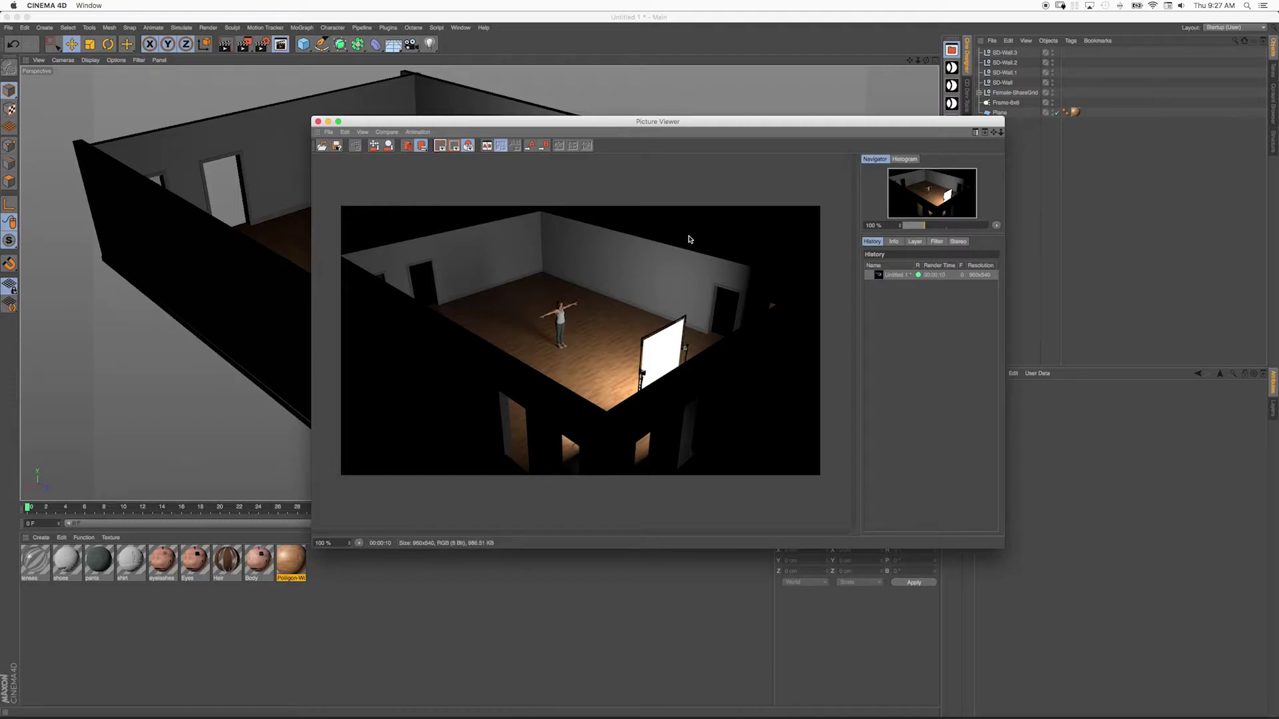
pyautogui.click(319, 121)
pyautogui.scroll(5, 479, 284)
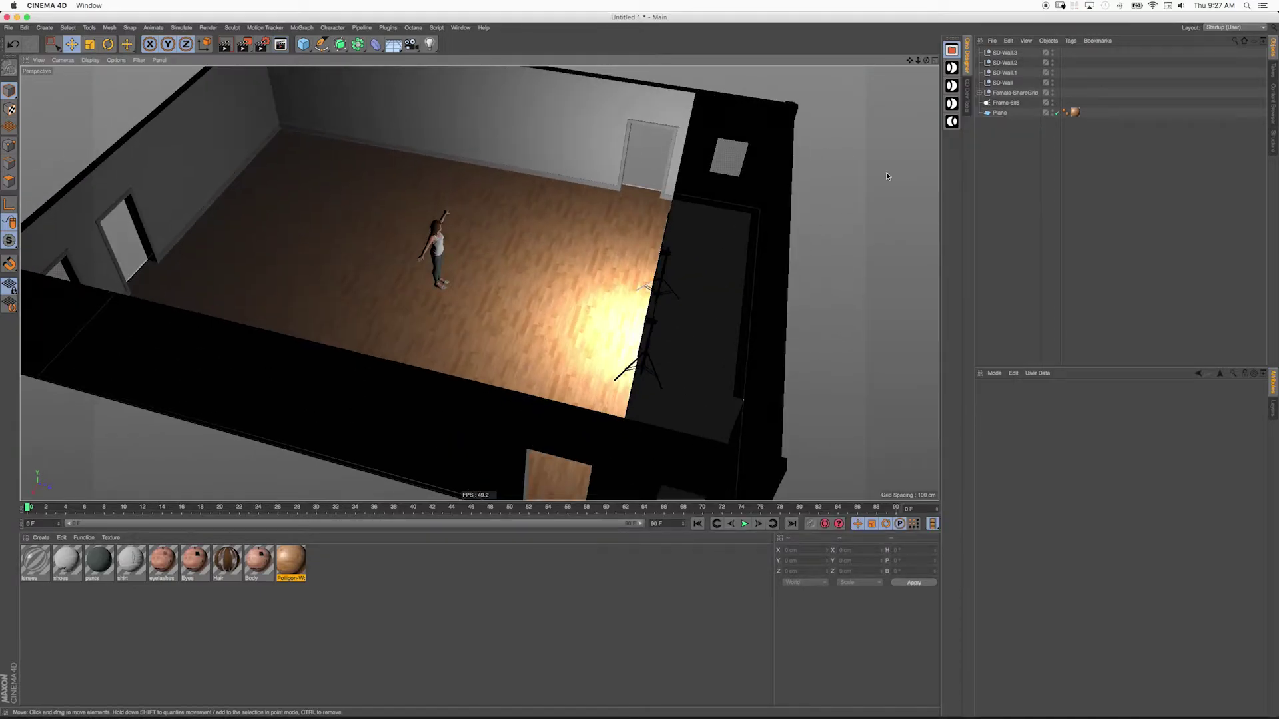
# Copy the Frame-6x6 panel onto the left wall, rotated to face the figure.
pyautogui.click(1005, 102)
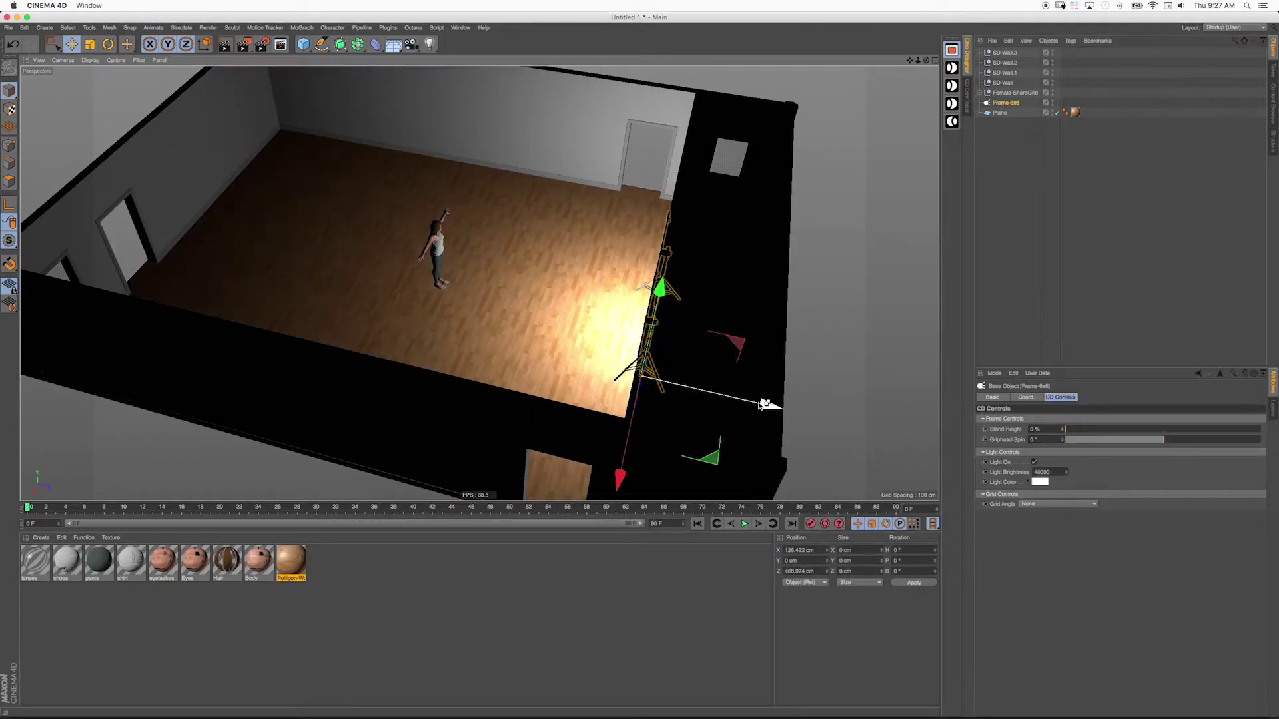
pyautogui.keyDown('ctrl'); pyautogui.moveTo(344, 281); pyautogui.dragTo(175, 227); pyautogui.keyUp('ctrl')
pyautogui.press('r')
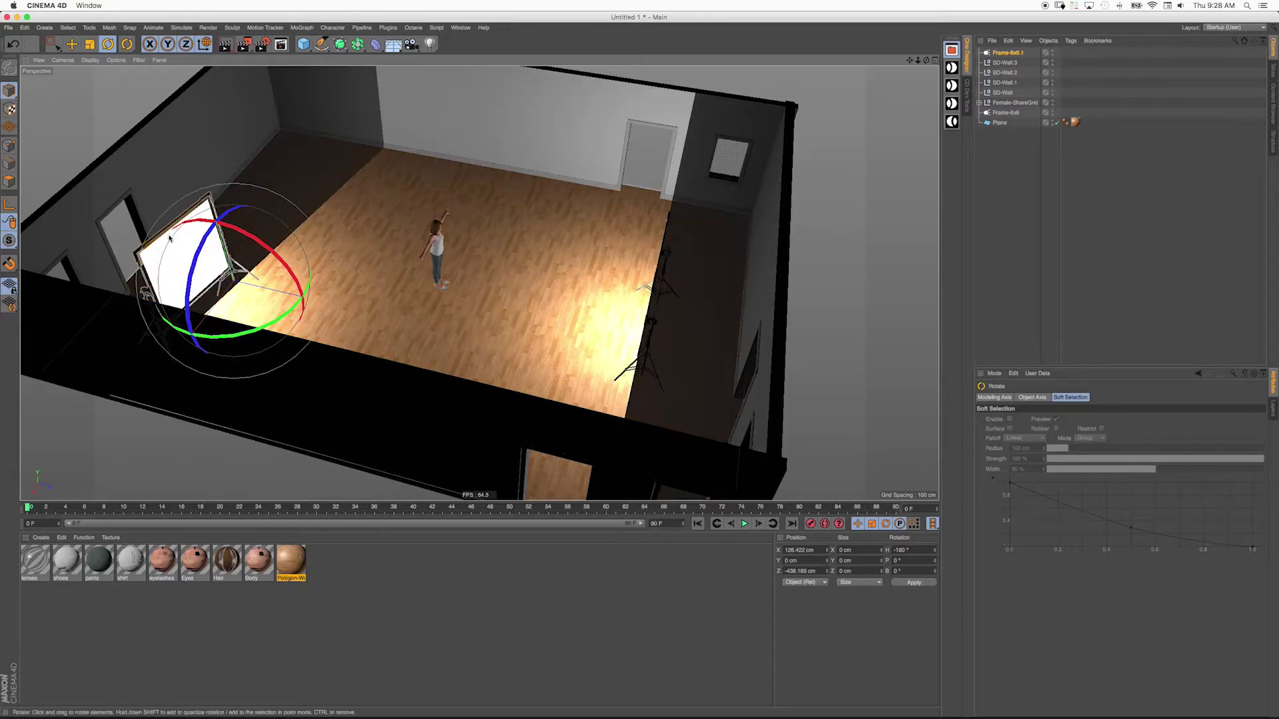
pyautogui.press('e')
pyautogui.moveTo(301, 225); pyautogui.dragTo(441, 154)
pyautogui.moveTo(245, 153); pyautogui.dragTo(264, 180)
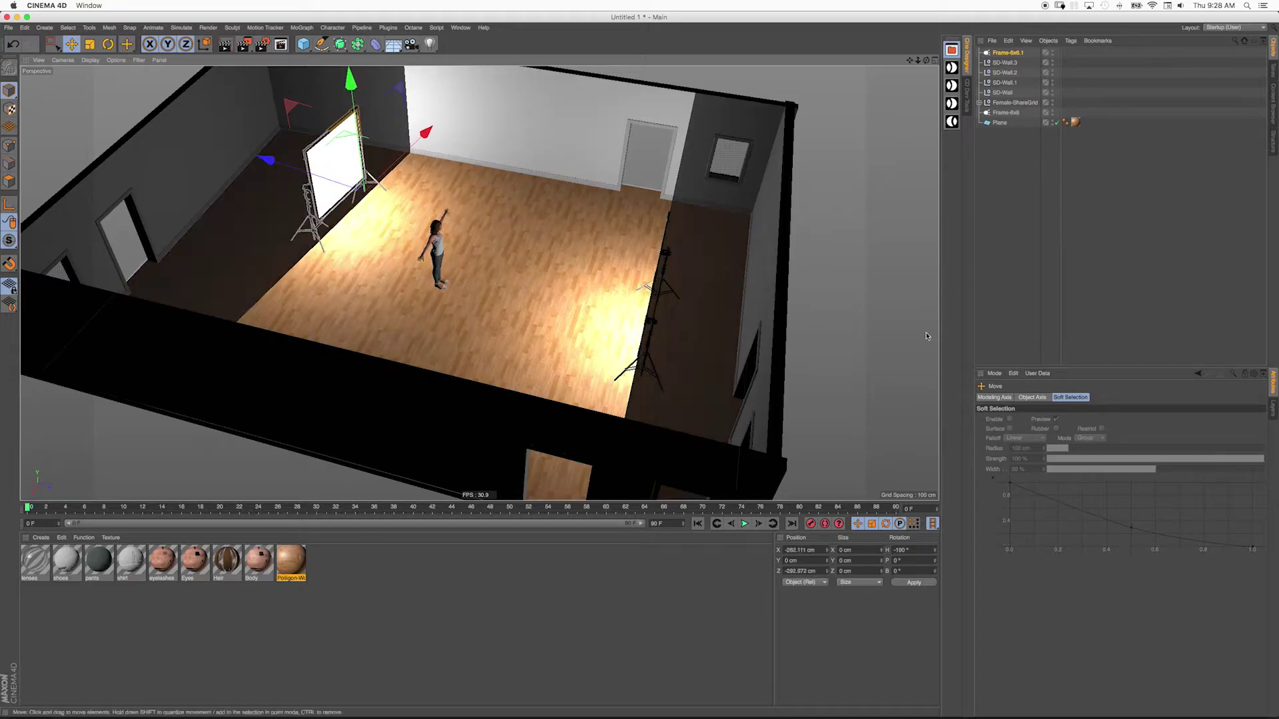
# Give the copied panel a cool Kelvin Temperature light colour.
pyautogui.click(1007, 52)
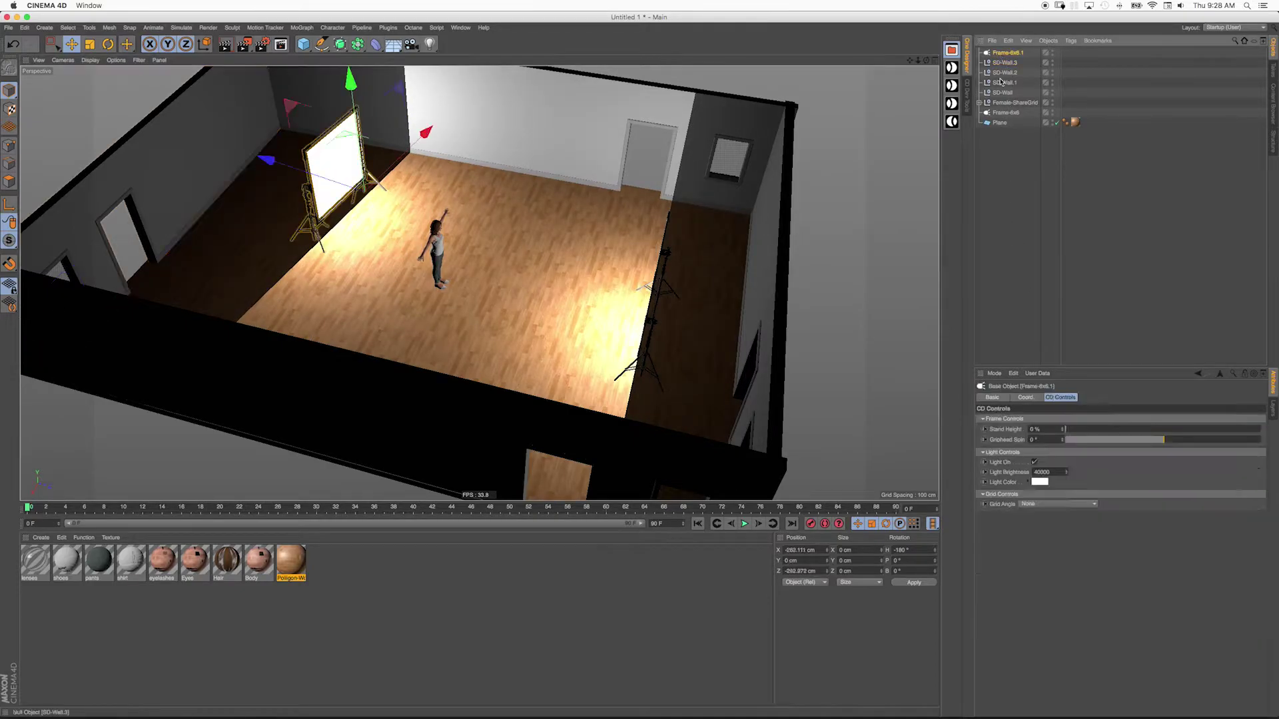
pyautogui.click(1044, 483)
pyautogui.click(1048, 467)
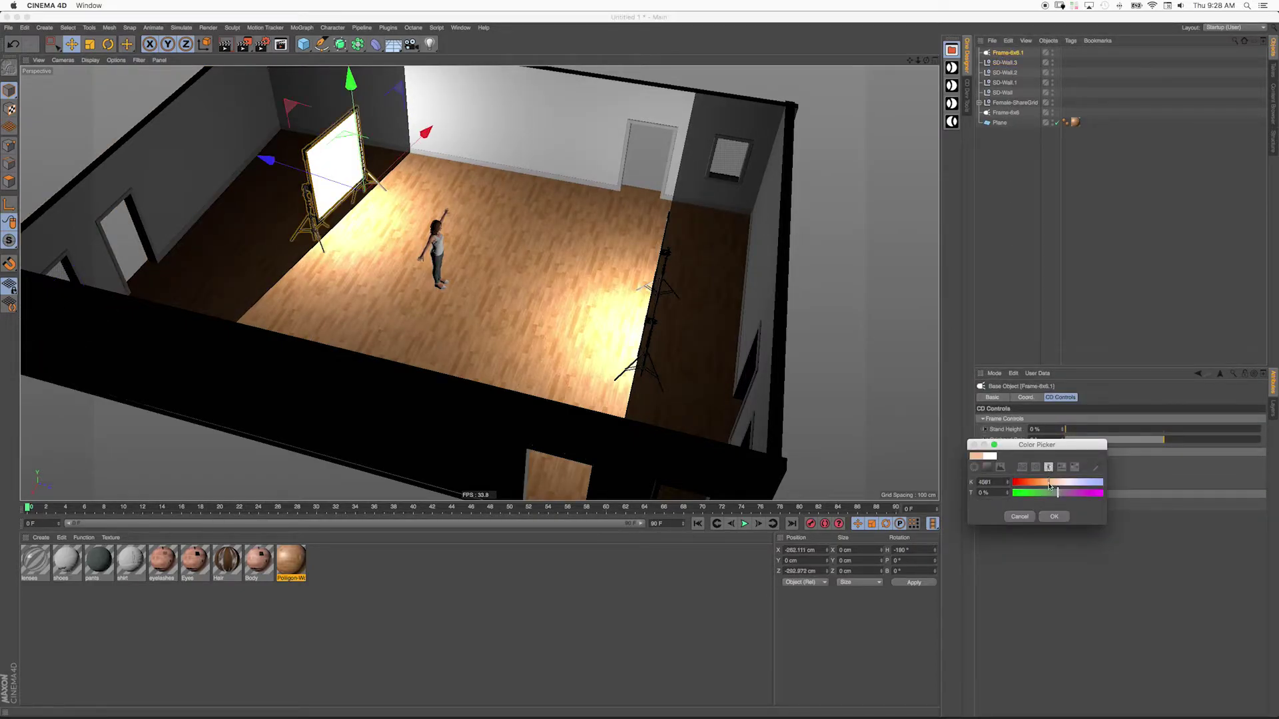
pyautogui.click(1053, 516)
pyautogui.click(995, 283)
# Render a test image with both light panels and close the viewer.
pyautogui.hotkey('shift', 'r')
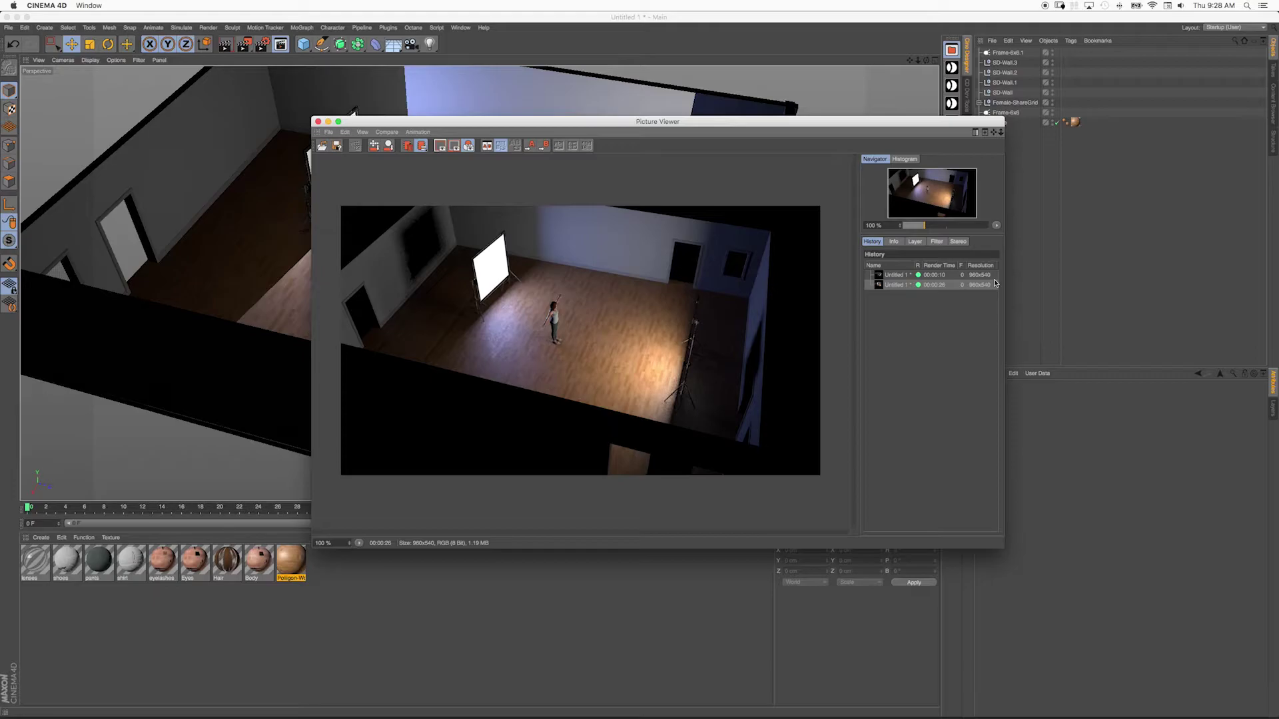
pyautogui.click(317, 122)
pyautogui.keyDown('alt'); pyautogui.moveTo(447, 300); pyautogui.dragTo(337, 234); pyautogui.keyUp('alt')
# Open Render Settings and bring up the list of render effects.
pyautogui.click(262, 44)
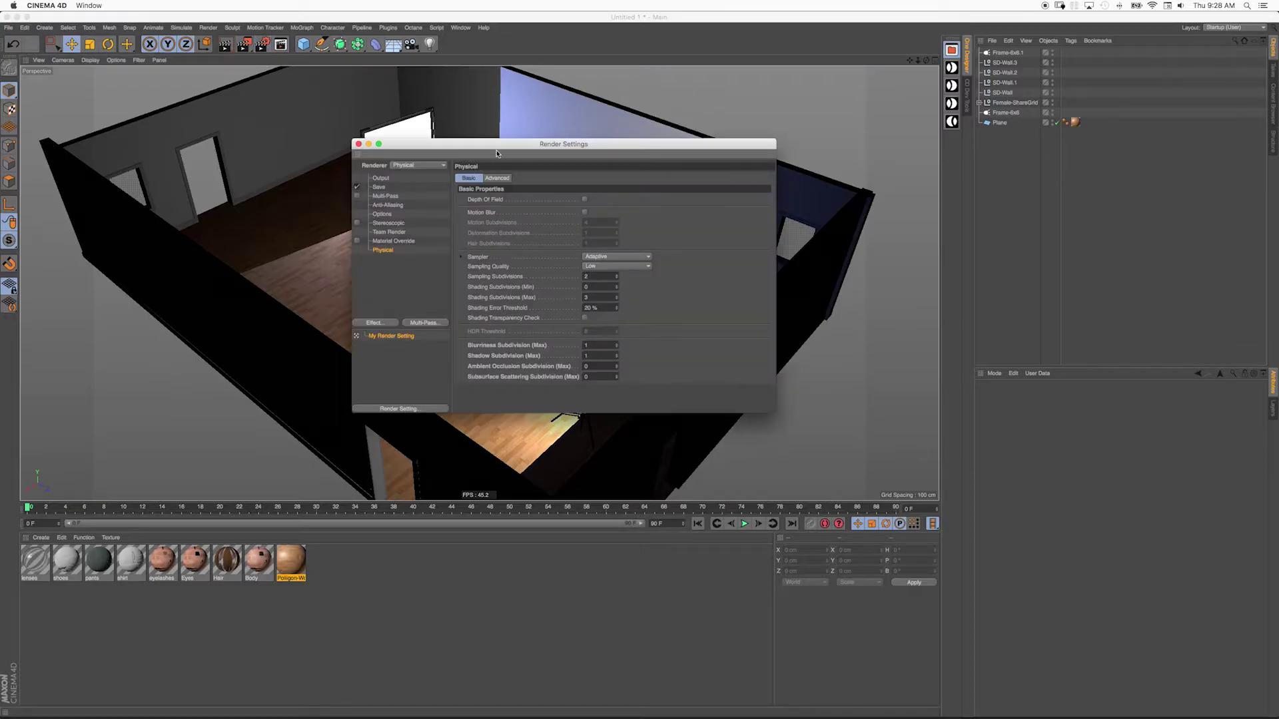
pyautogui.moveTo(528, 146); pyautogui.dragTo(516, 135)
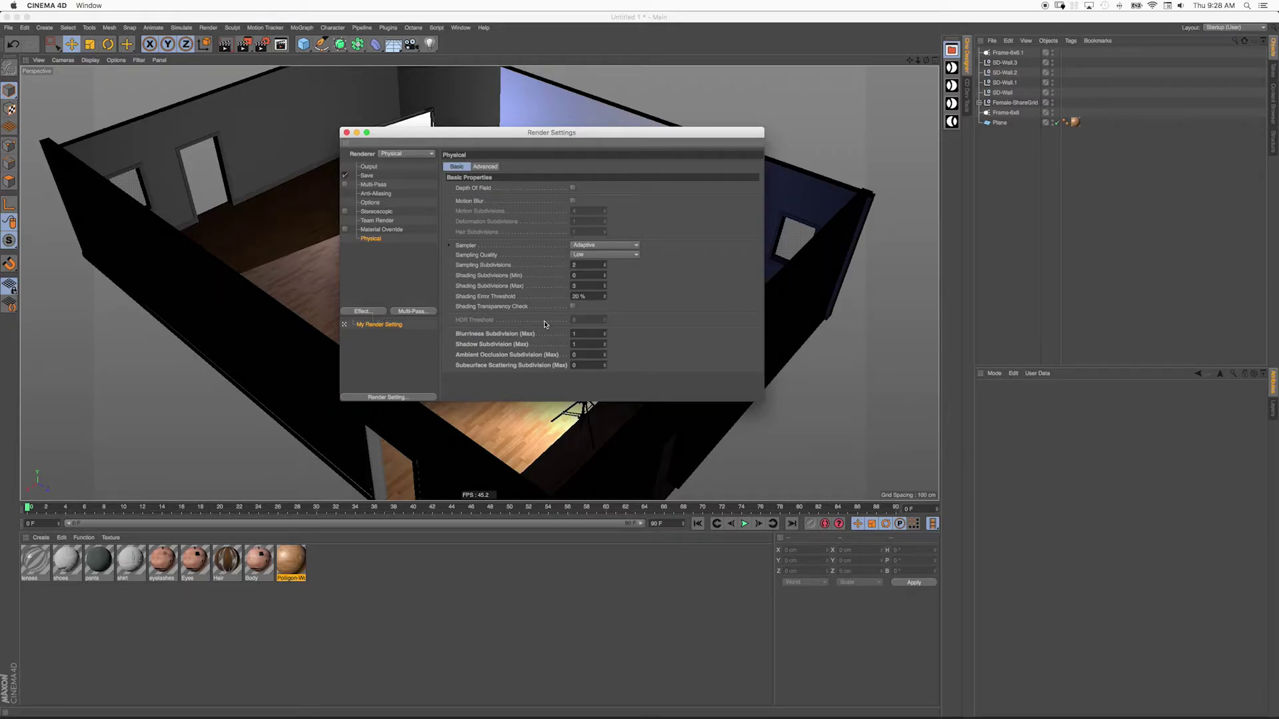
pyautogui.click(366, 312)
# Add Global Illumination with Low samples and Low irradiance cache record density.
pyautogui.click(414, 438)
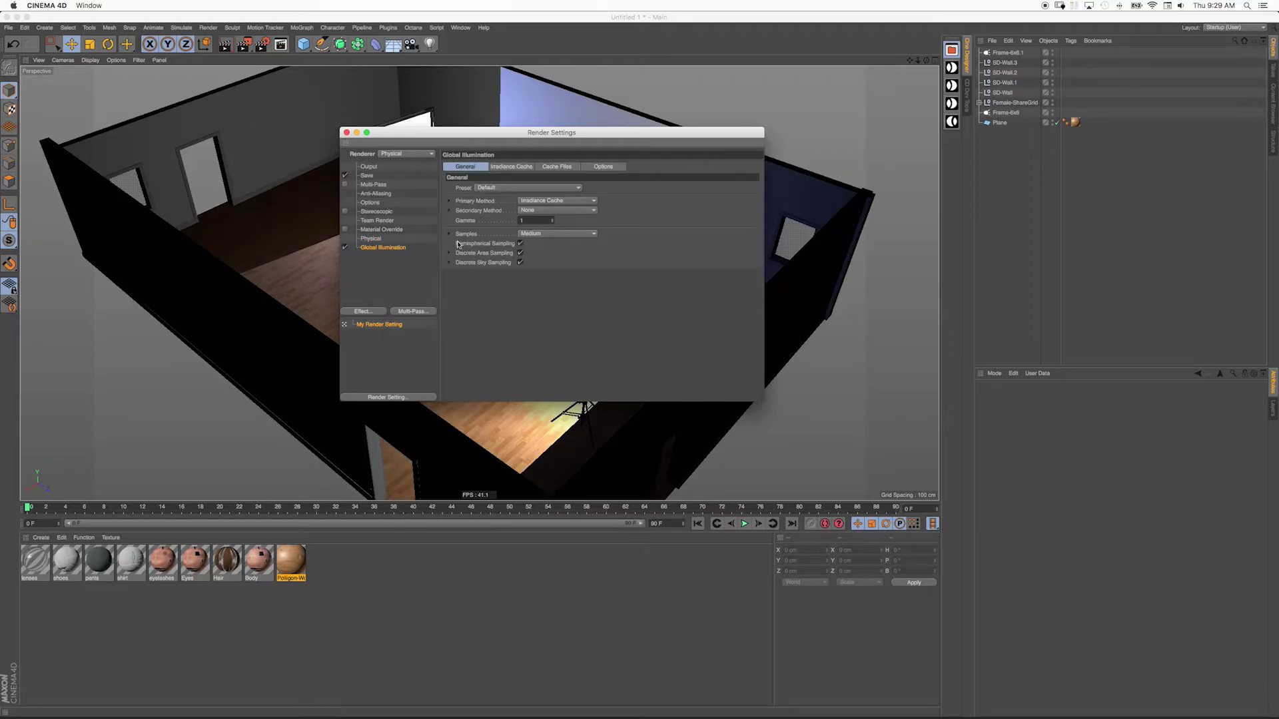
pyautogui.click(540, 234)
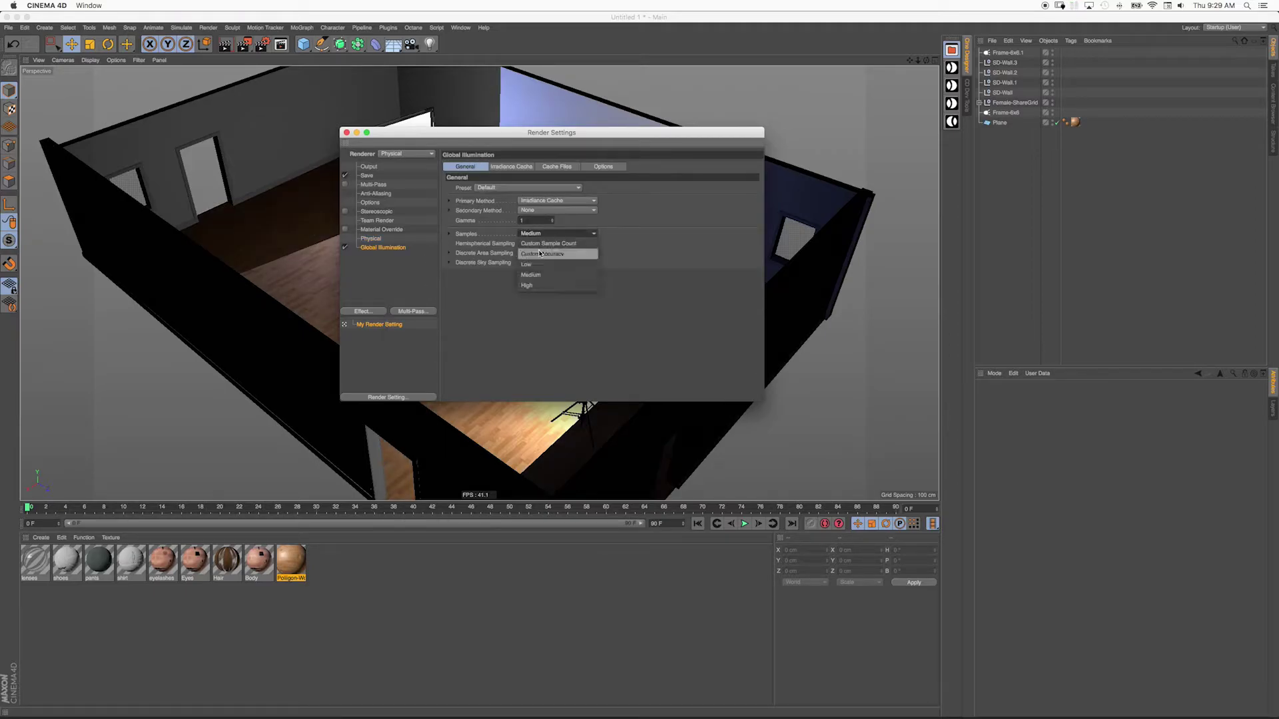
pyautogui.click(528, 241)
pyautogui.click(513, 167)
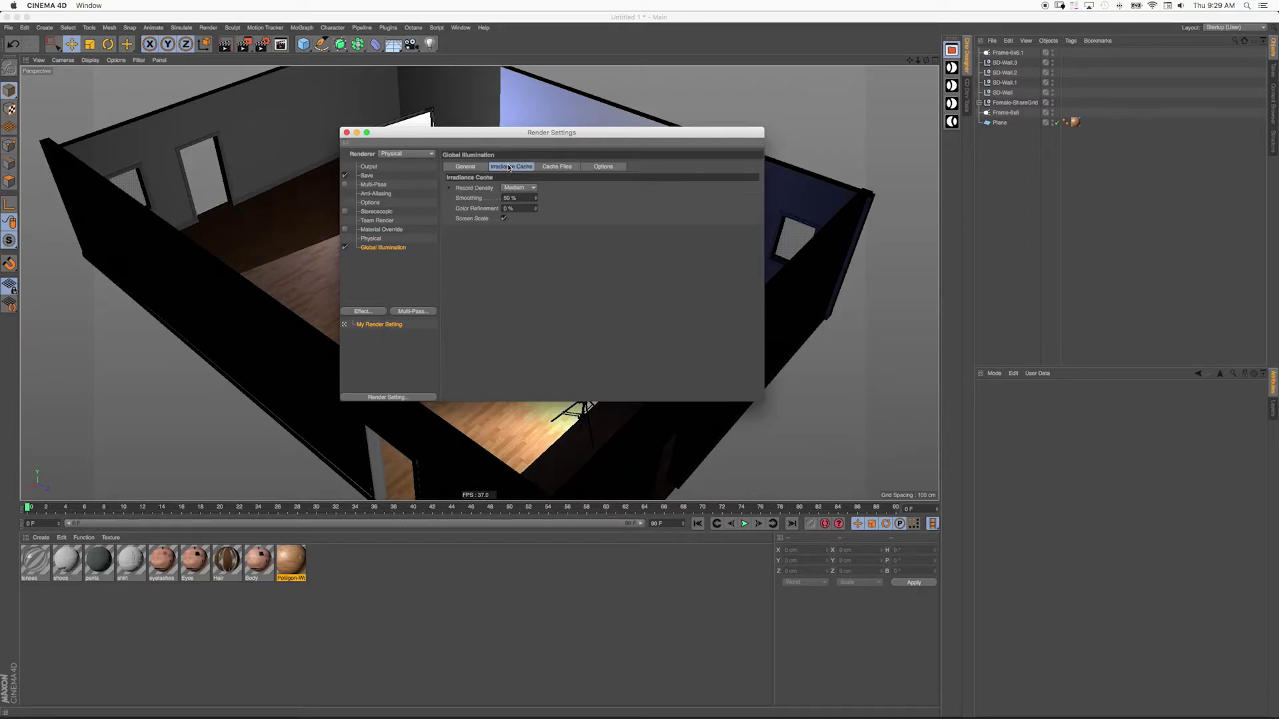
pyautogui.click(517, 189)
pyautogui.click(514, 219)
pyautogui.click(474, 168)
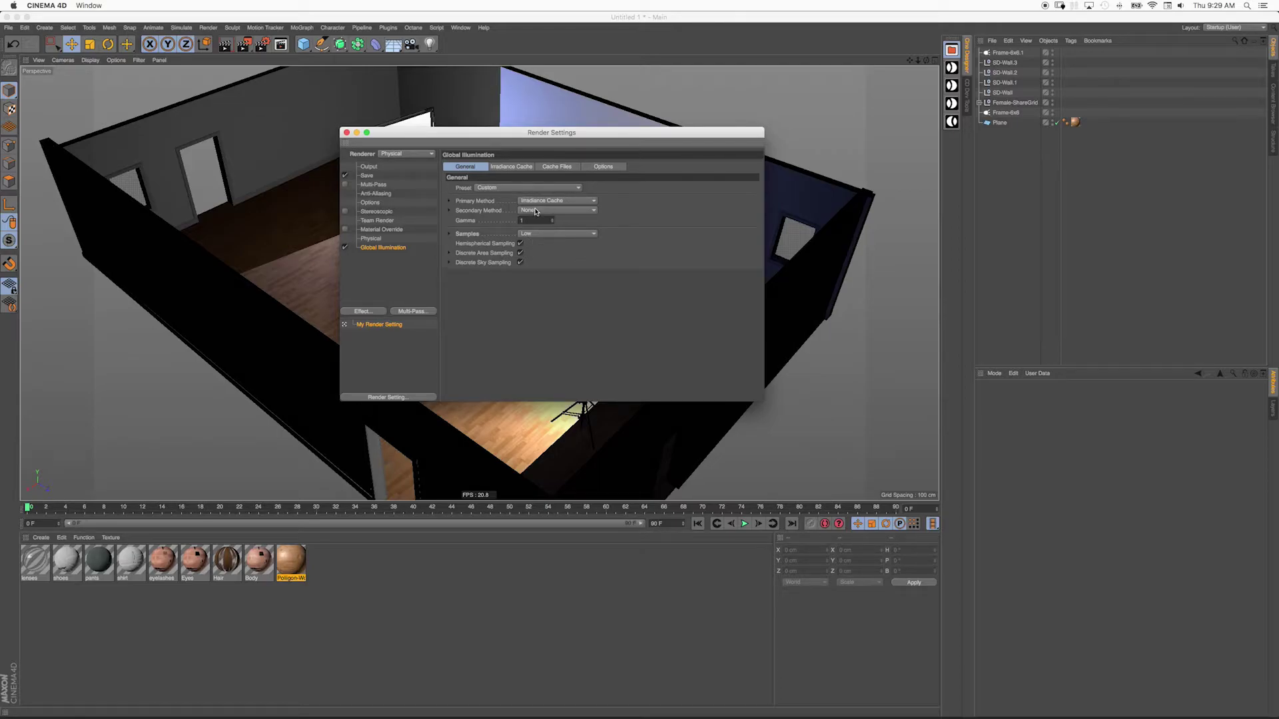
# Set the Global Illumination sample Accuracy to 25 %.
pyautogui.click(450, 234)
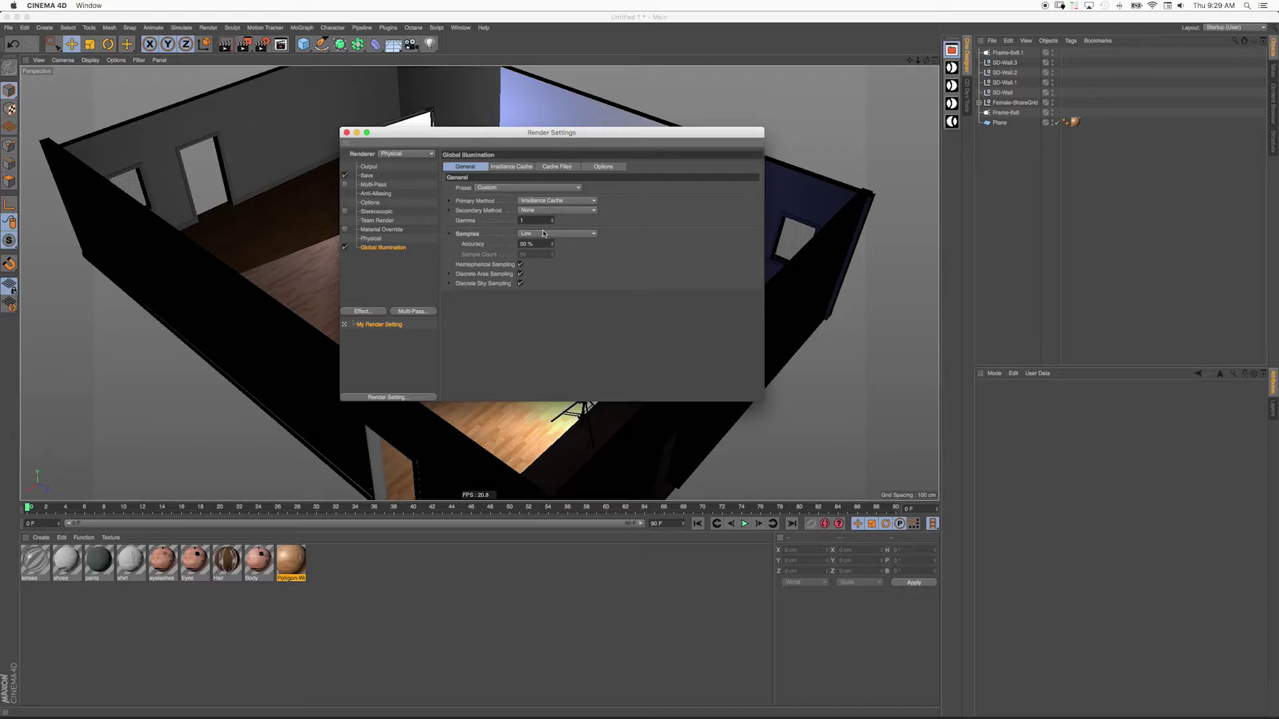
pyautogui.click(449, 234)
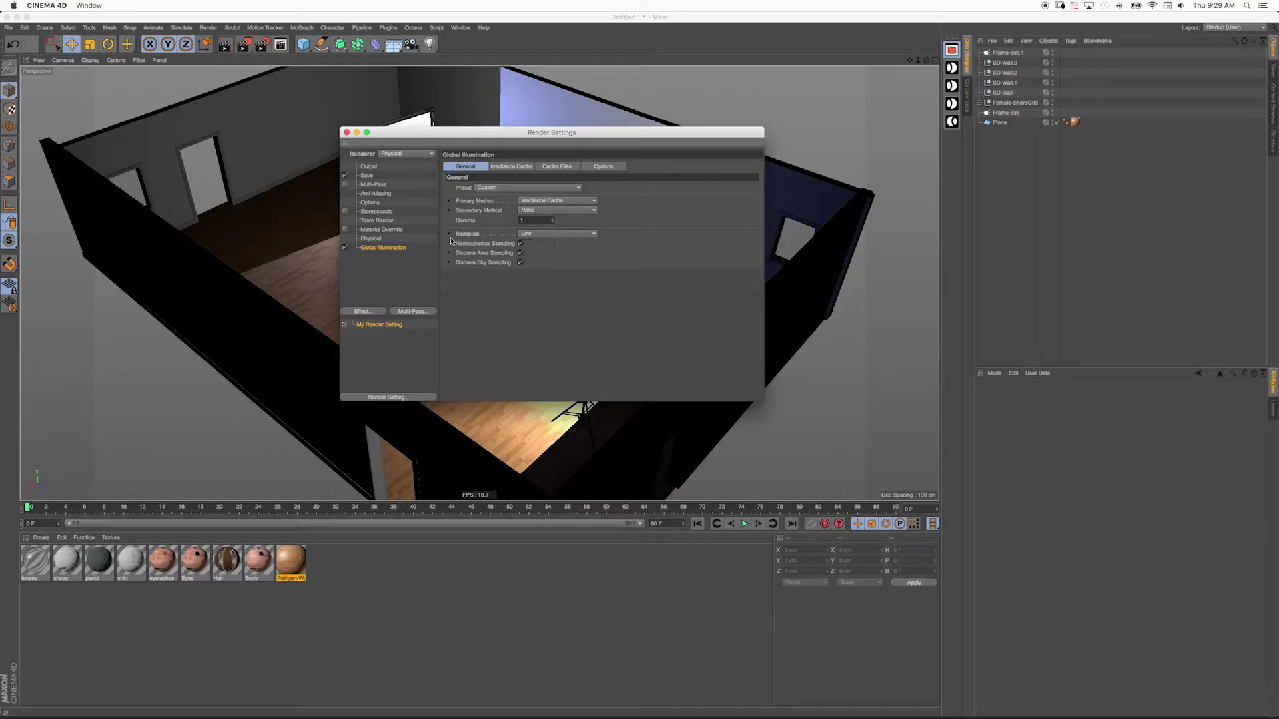
pyautogui.click(450, 234)
pyautogui.click(557, 234)
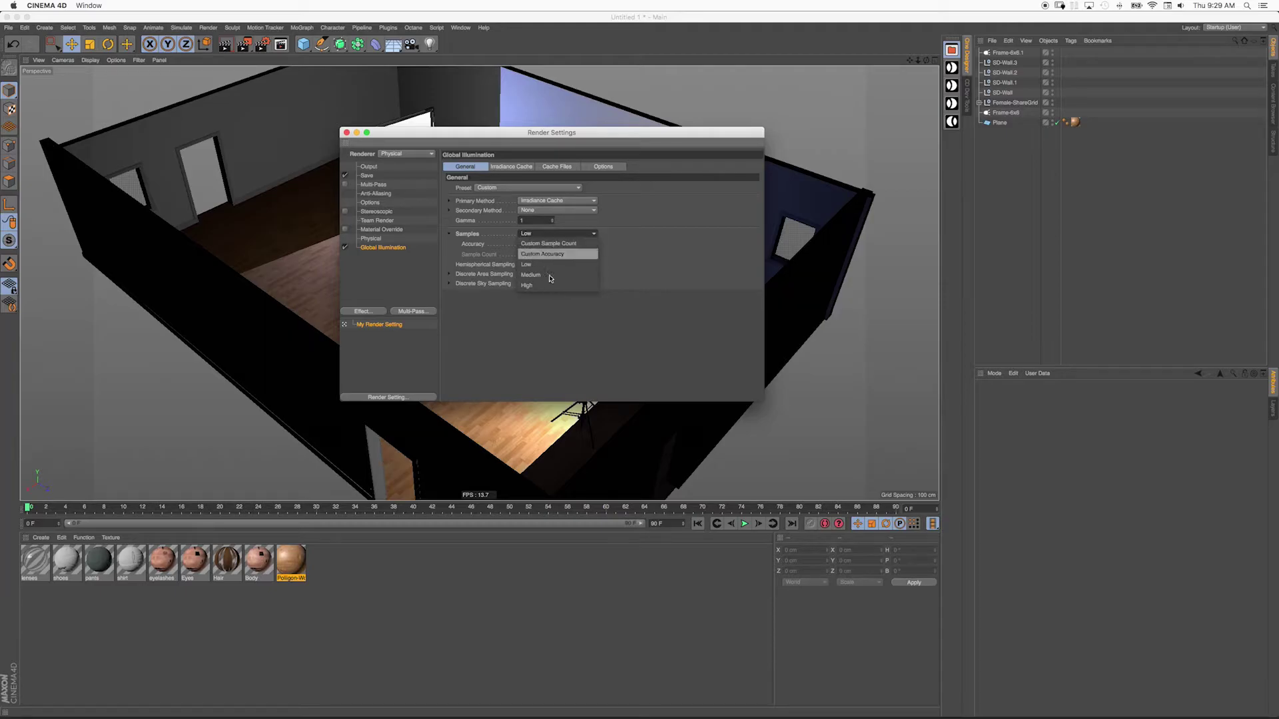
pyautogui.click(567, 330)
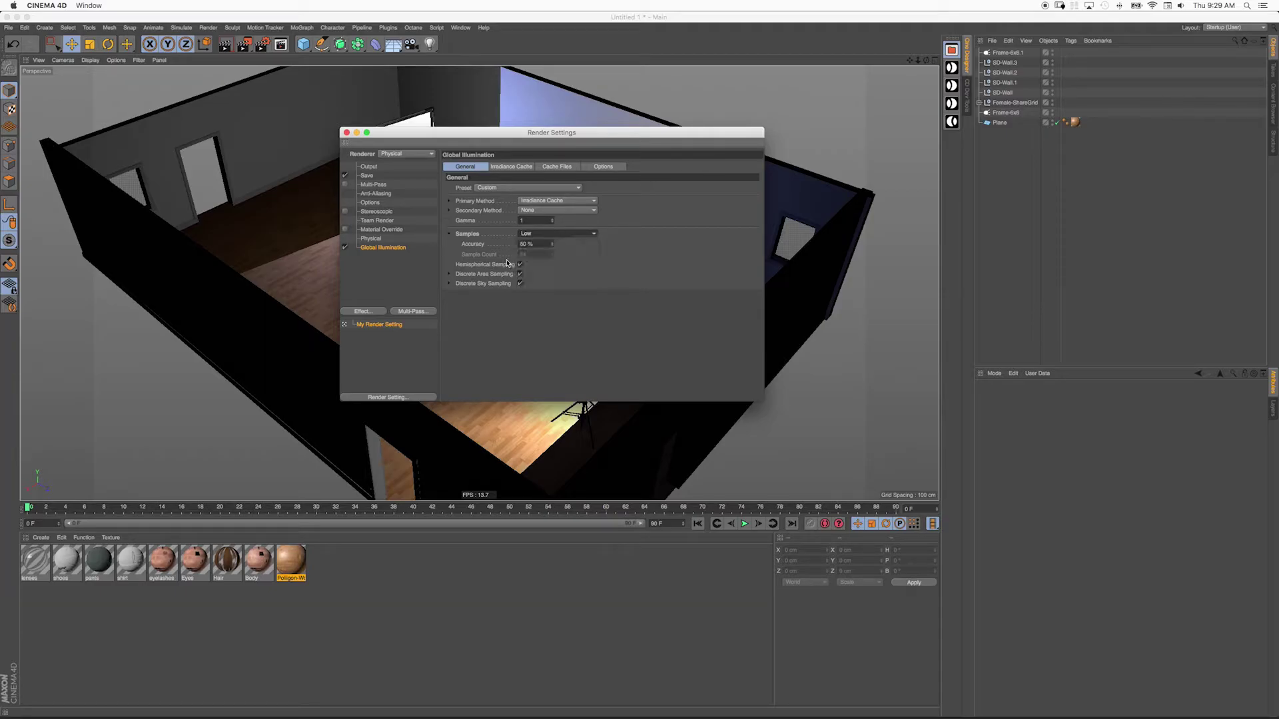
pyautogui.click(451, 235)
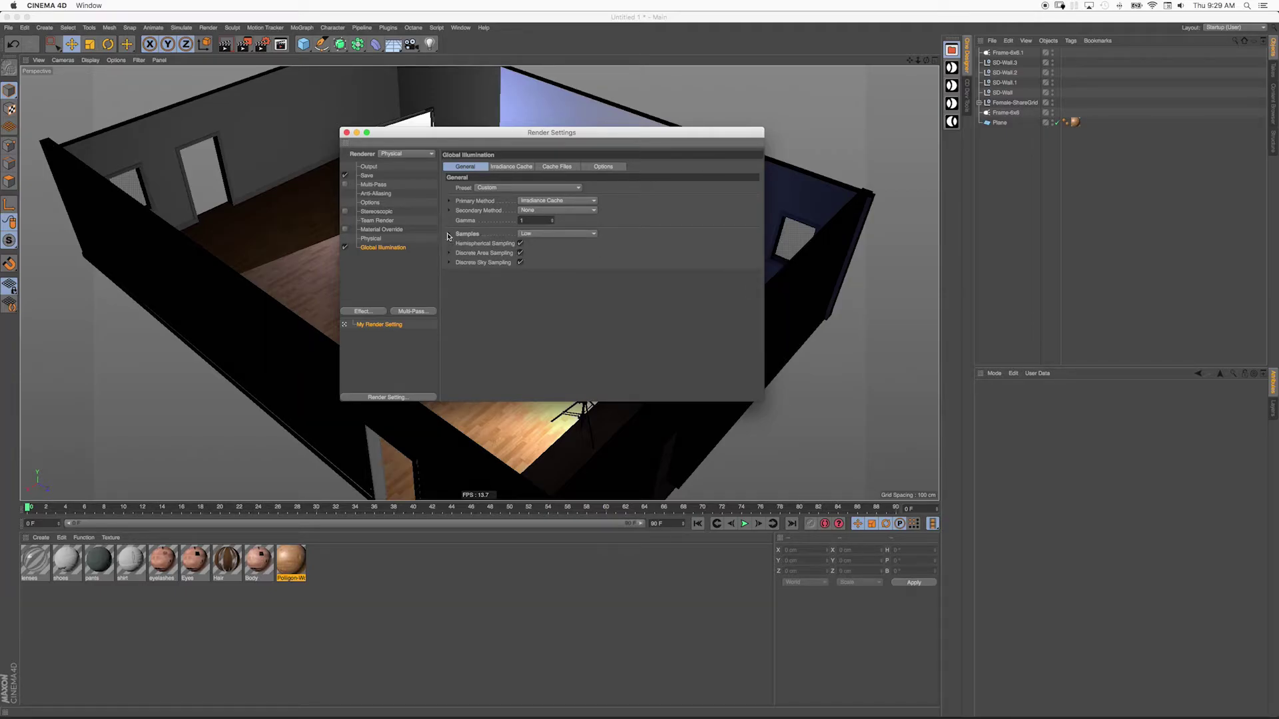
pyautogui.click(451, 234)
pyautogui.moveTo(537, 244); pyautogui.dragTo(490, 250)
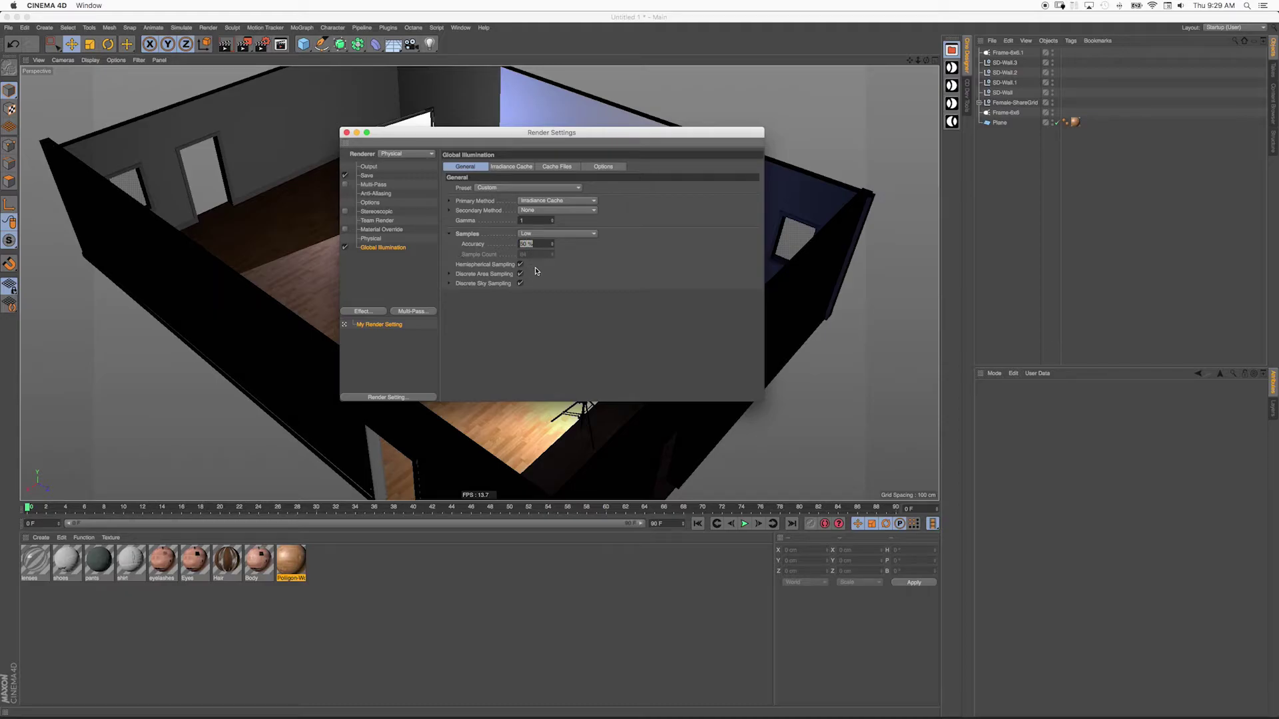
pyautogui.write('25')
pyautogui.press('Return')
# Render with the reduced GI, compare it to the 00:00:26 render, then reopen Render Settings.
pyautogui.click(346, 133)
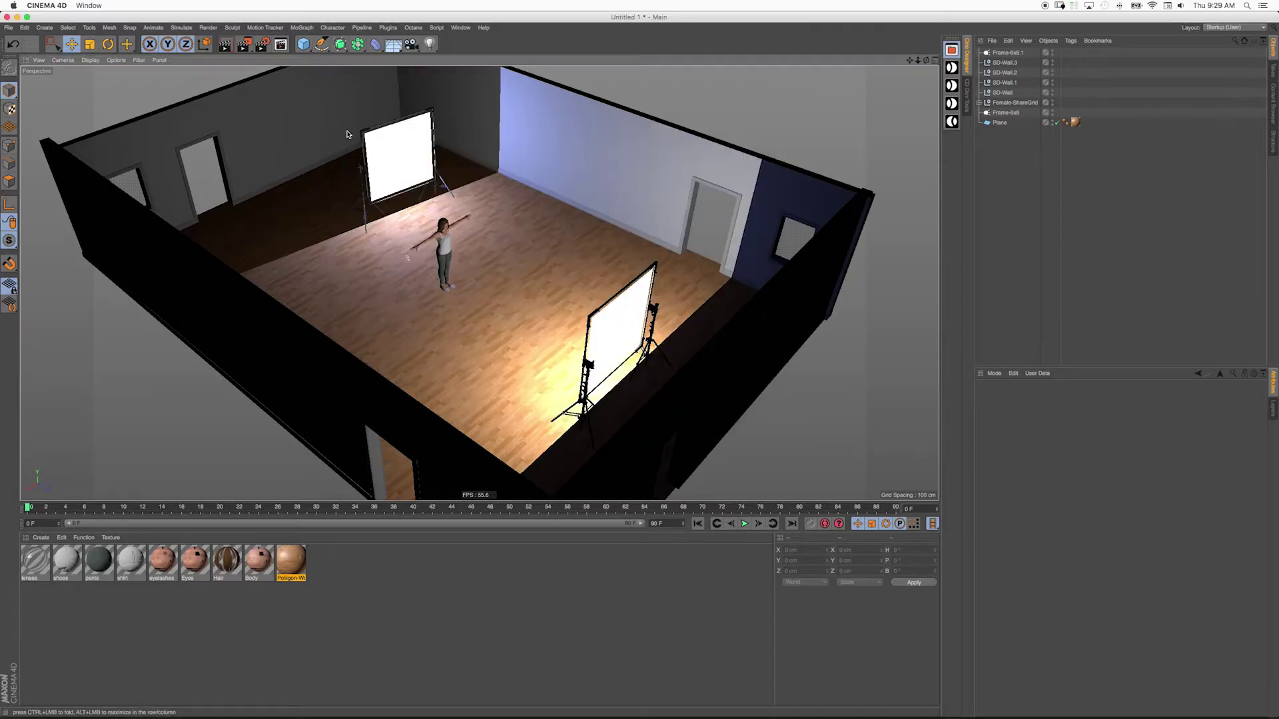
pyautogui.hotkey('shift', 'r')
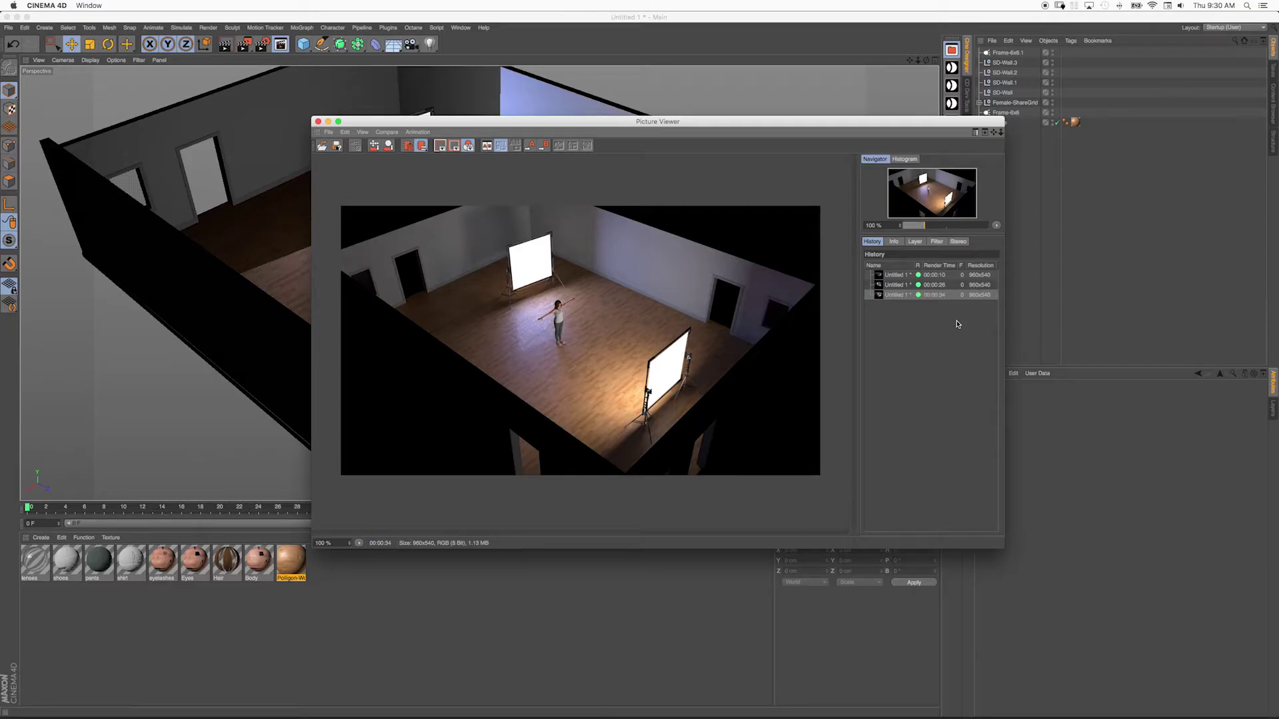
pyautogui.press('Up')
pyautogui.press('Down')
pyautogui.press('Up')
pyautogui.press('Down')
pyautogui.press('Up')
pyautogui.press('Down')
pyautogui.press('Up')
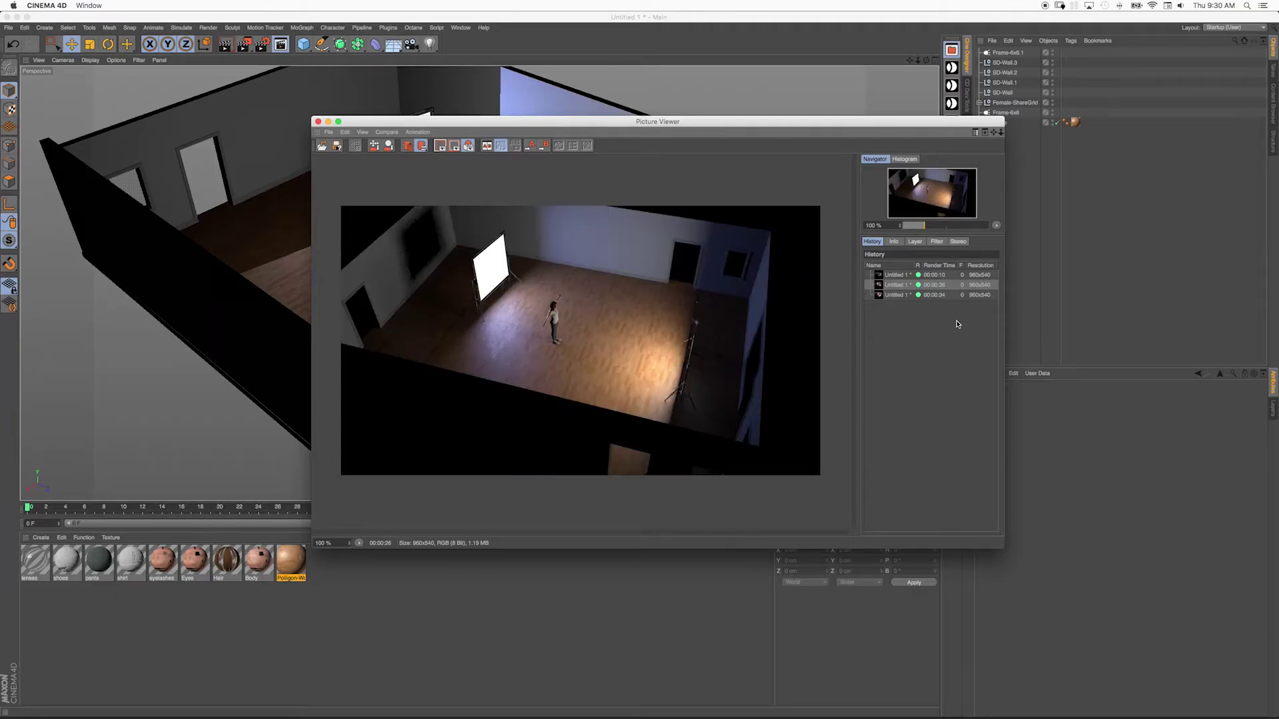
pyautogui.press('Down')
pyautogui.press('Up')
pyautogui.press('Down')
pyautogui.press('Up')
pyautogui.press('Down')
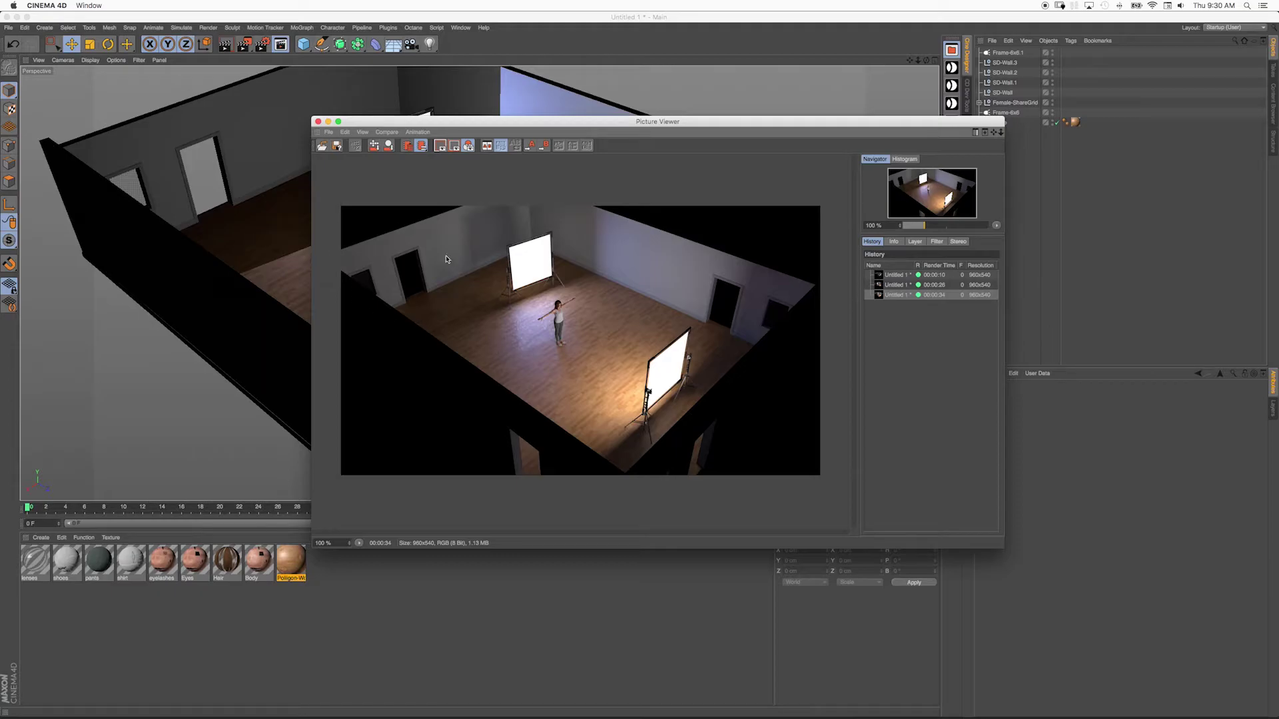
pyautogui.click(318, 121)
pyautogui.click(280, 44)
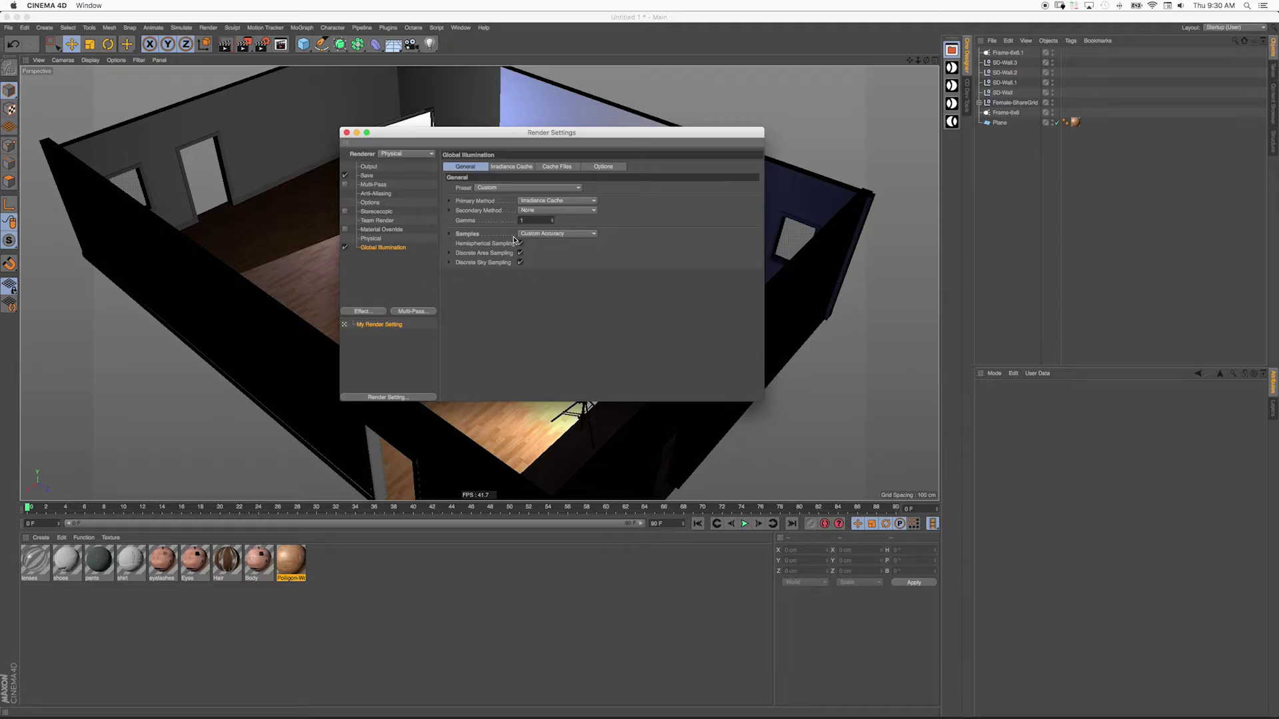
# Set the Global Illumination secondary method to Light Mapping.
pyautogui.click(450, 234)
pyautogui.click(504, 168)
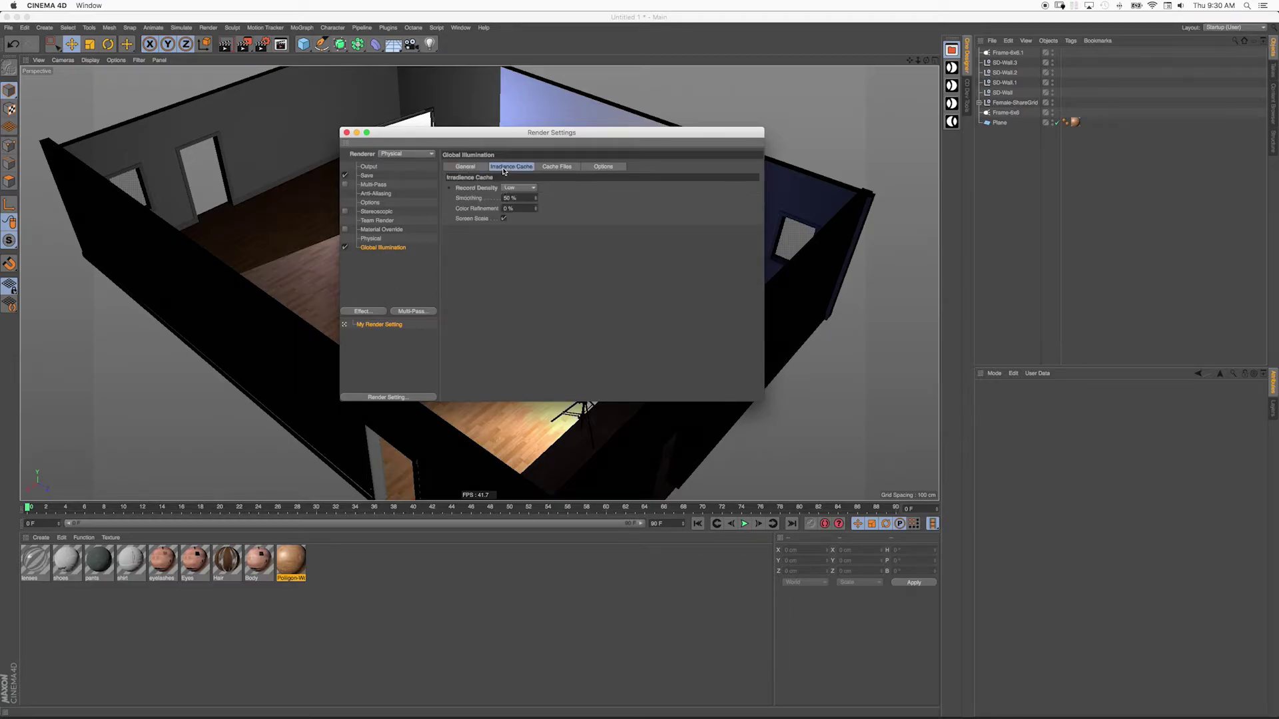
pyautogui.click(450, 187)
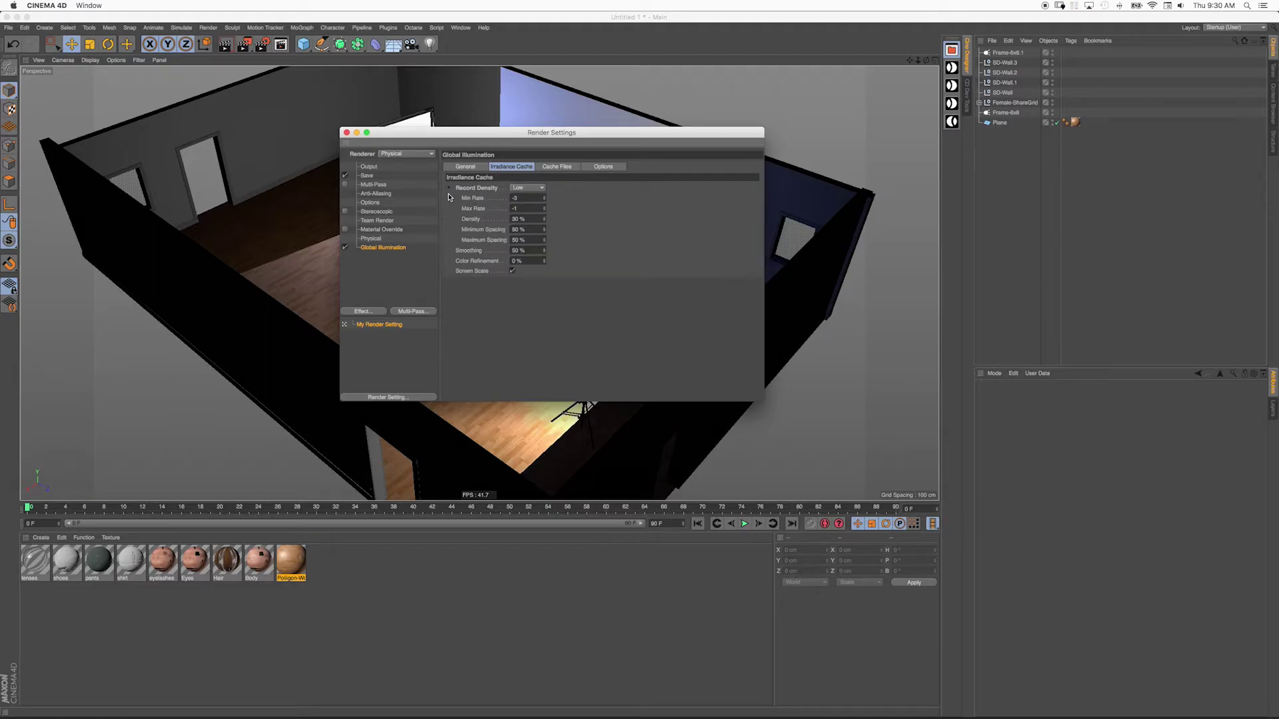
pyautogui.click(449, 188)
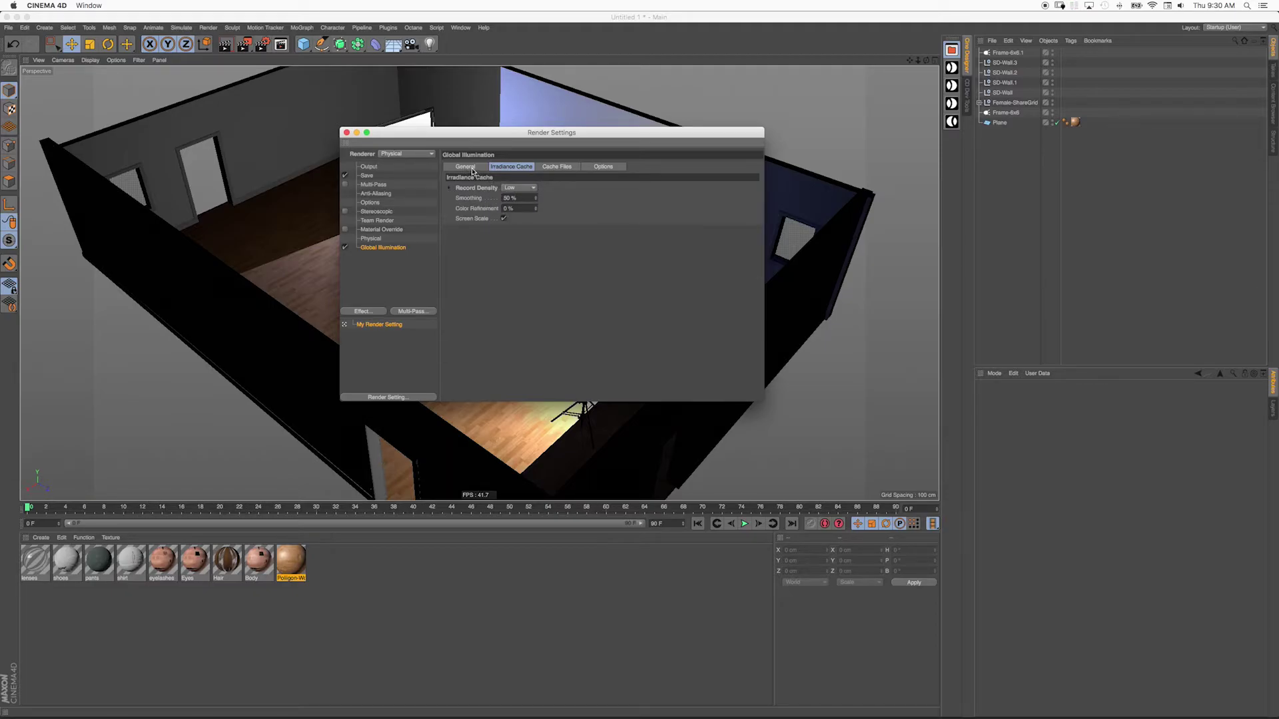
pyautogui.click(466, 167)
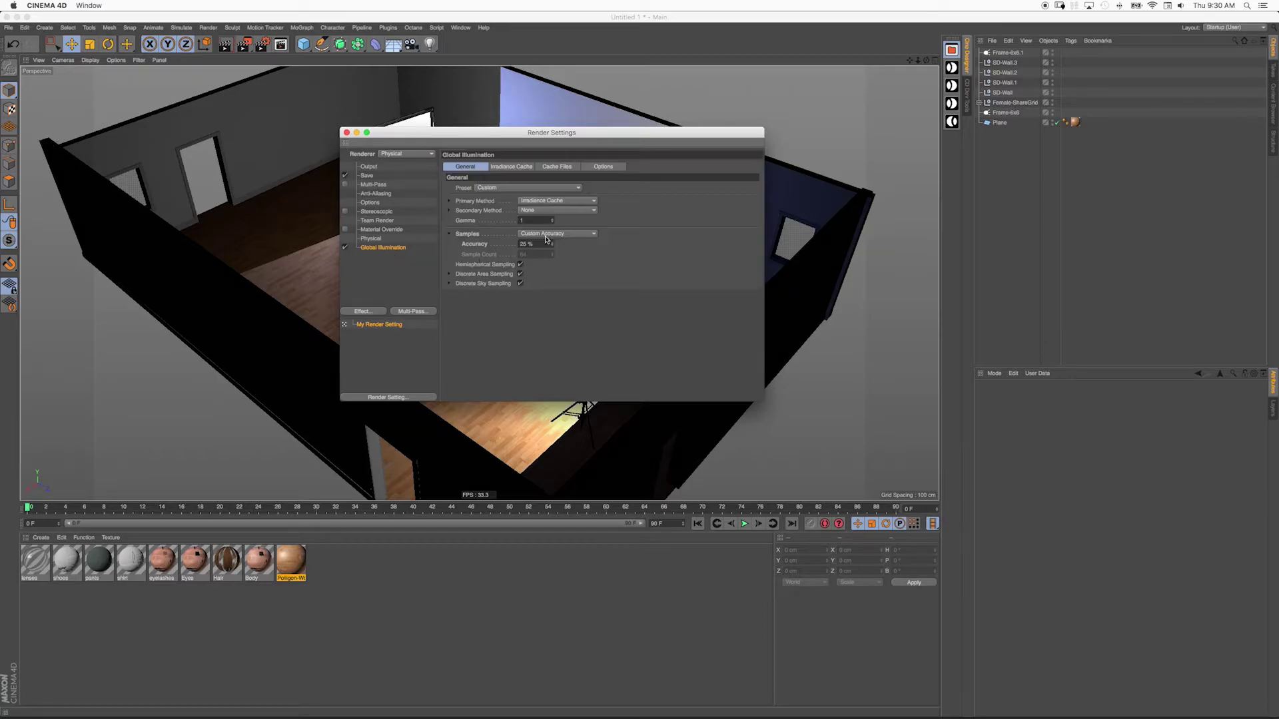
pyautogui.click(530, 211)
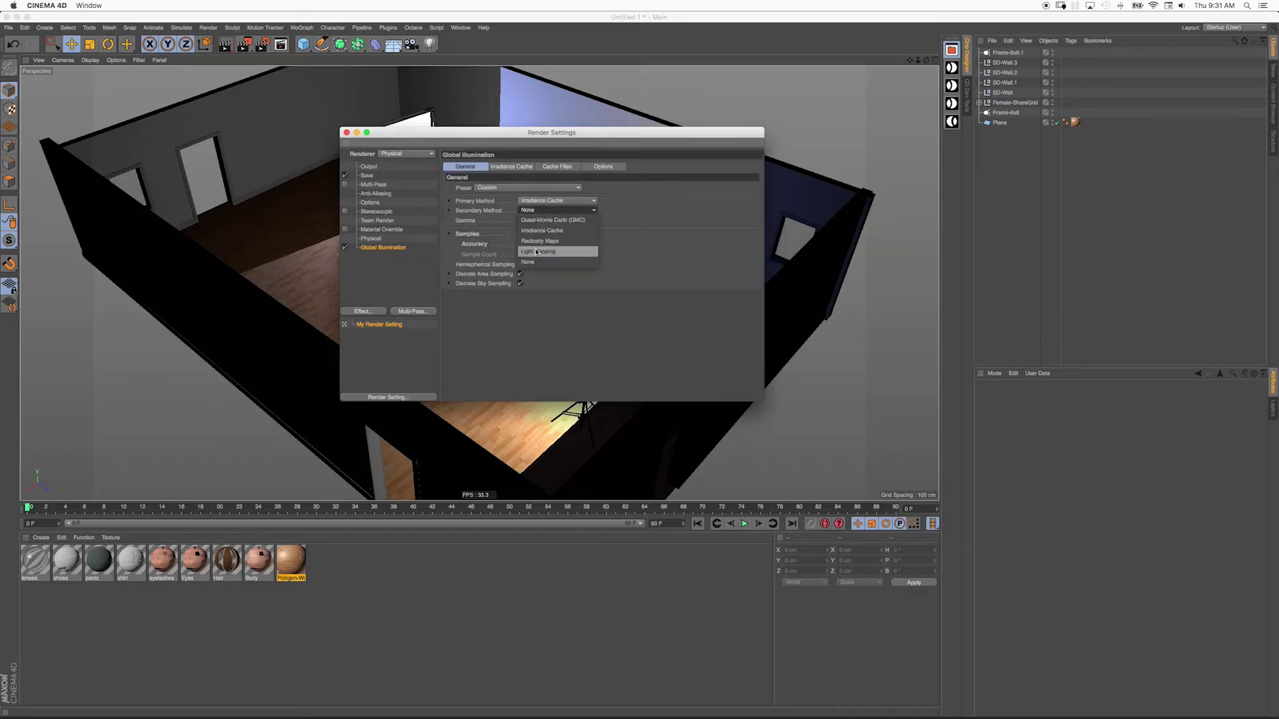
pyautogui.click(537, 251)
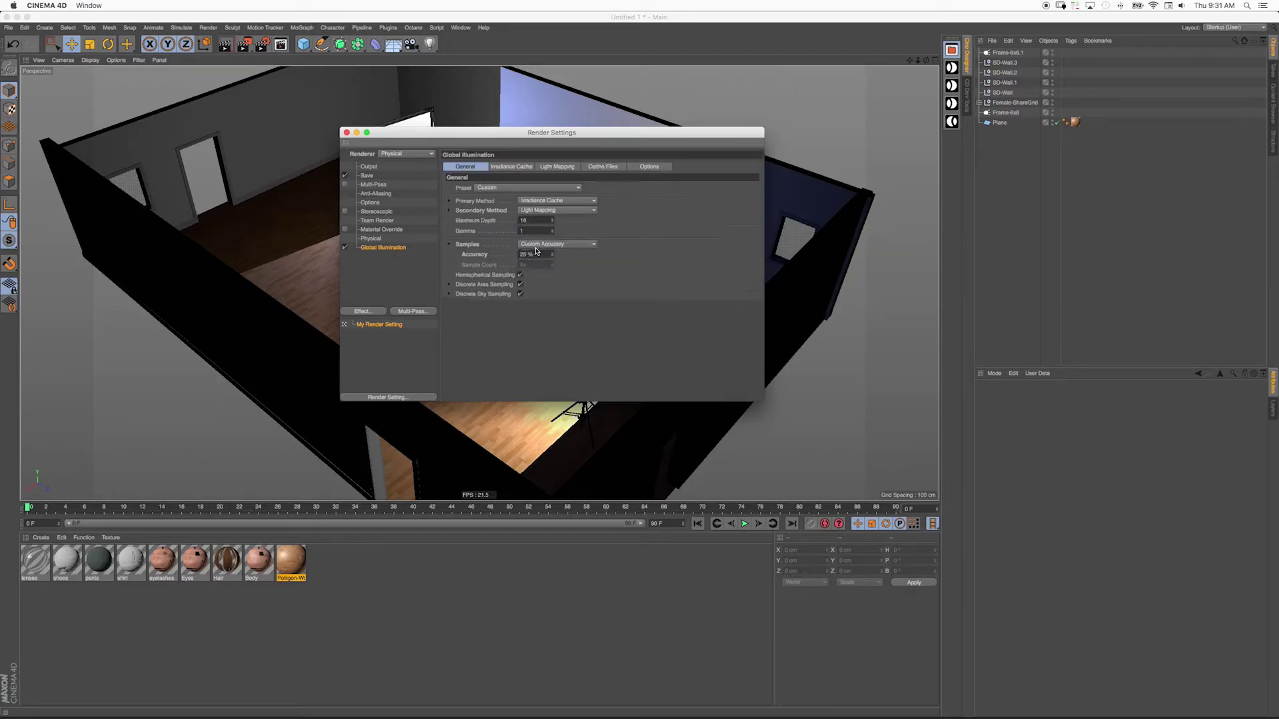
# Enable Prefilter in the Light Mapping settings and close Render Settings.
pyautogui.click(515, 167)
pyautogui.click(547, 166)
pyautogui.click(526, 199)
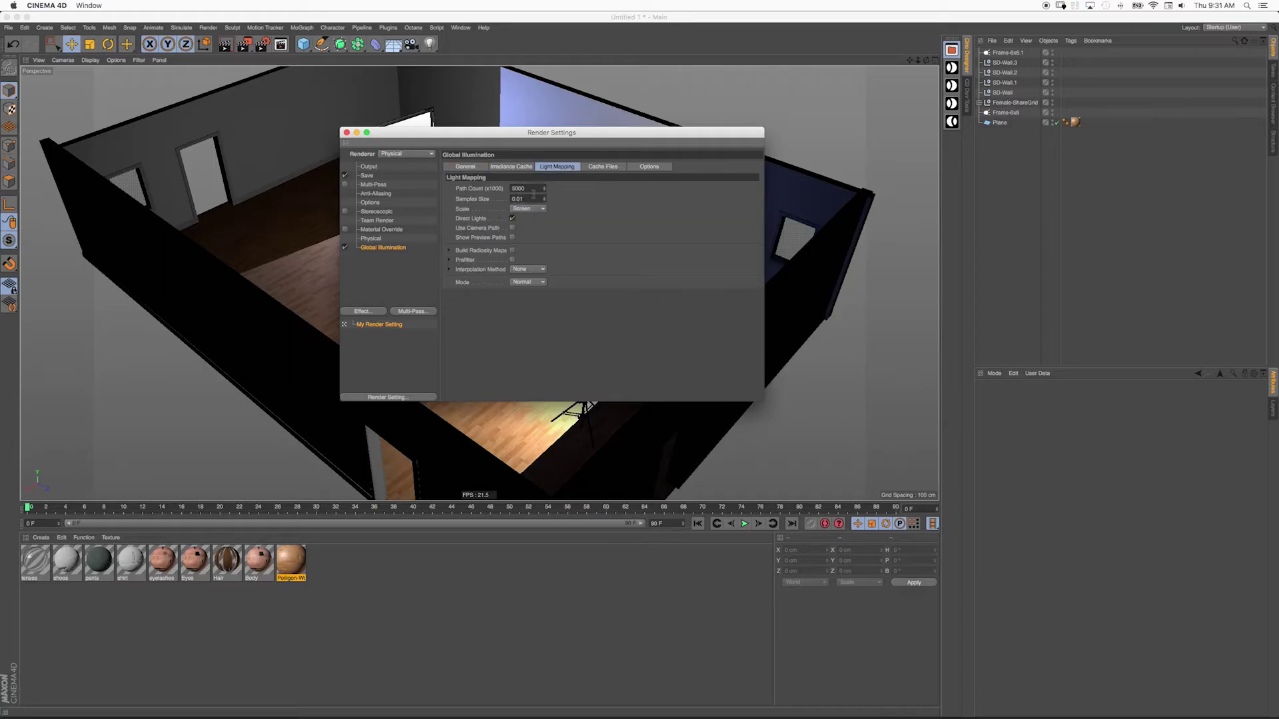
pyautogui.click(512, 259)
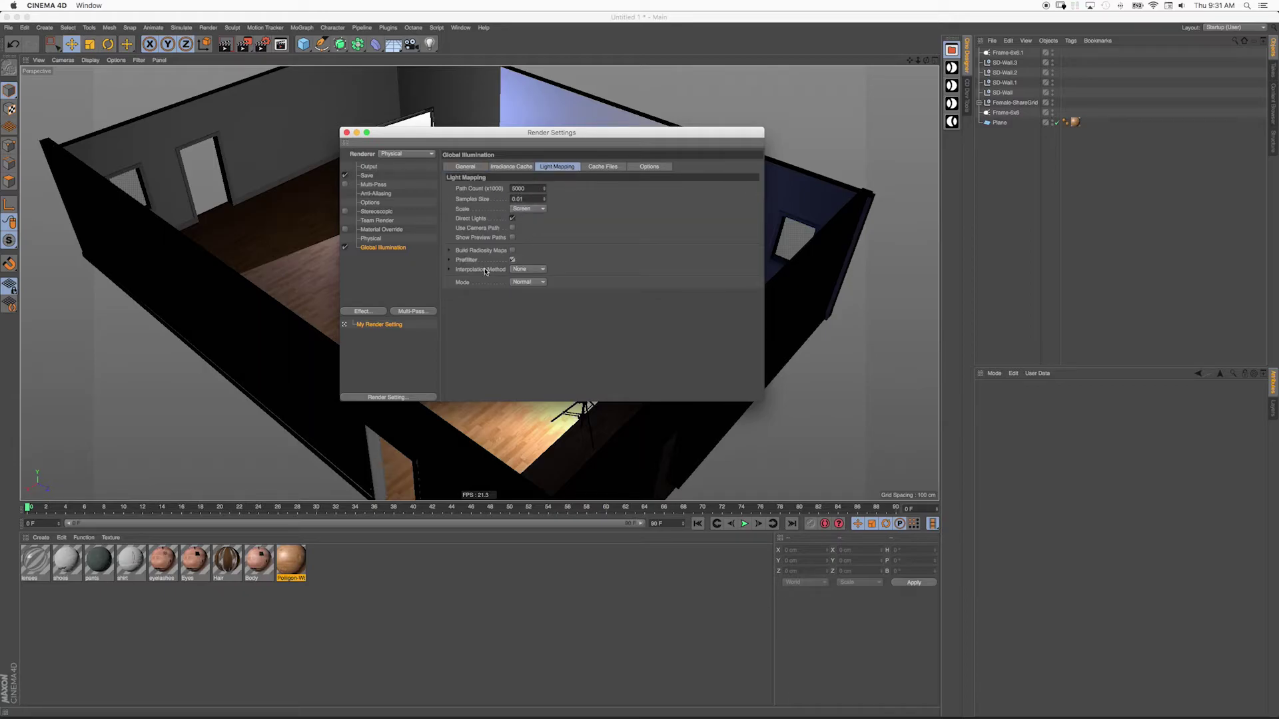
pyautogui.click(347, 133)
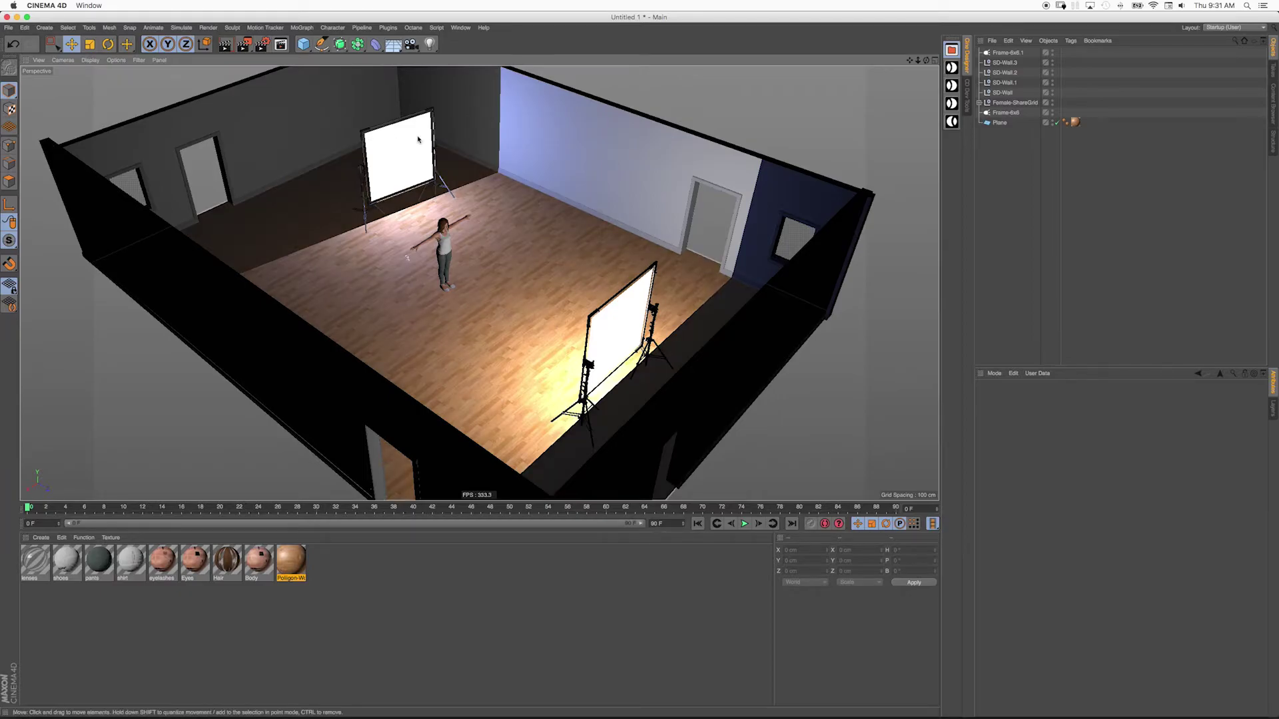
# Render the room with Light Mapping GI to the Picture Viewer.
pyautogui.hotkey('shift', 'r')
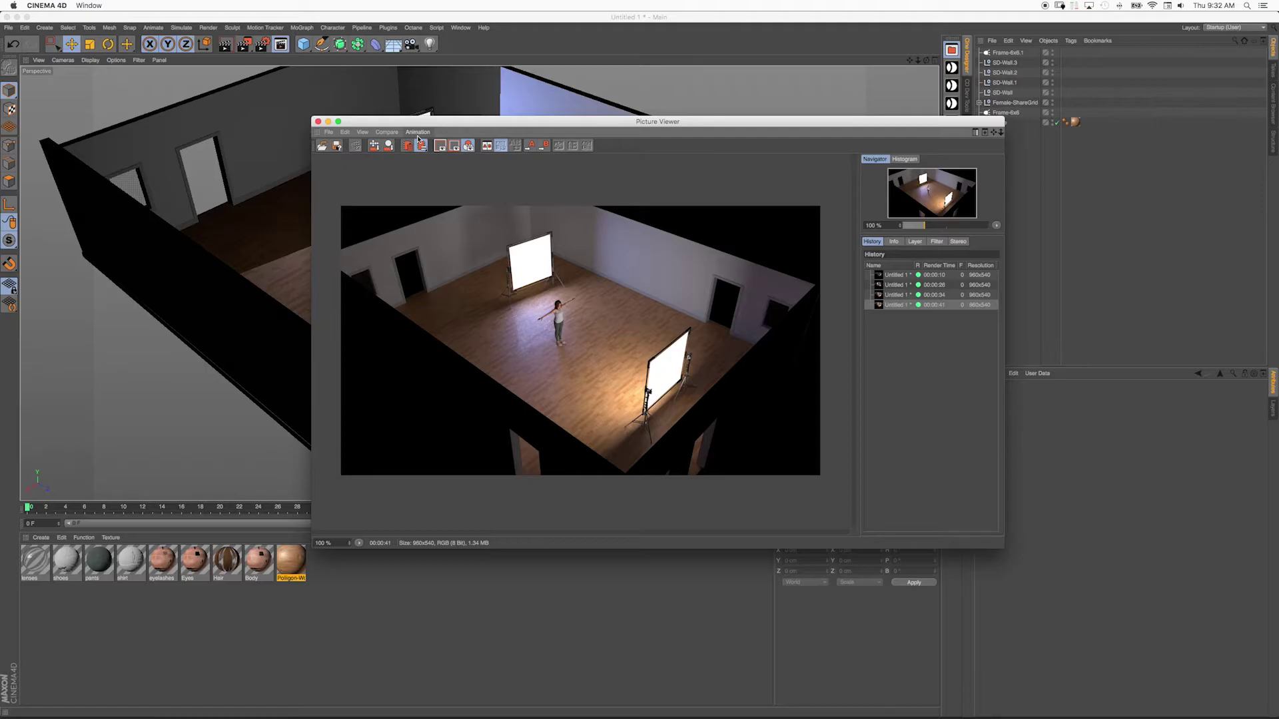
pyautogui.press('Down')
pyautogui.press('Up')
pyautogui.press('Down')
pyautogui.press('Up')
pyautogui.press('Up')
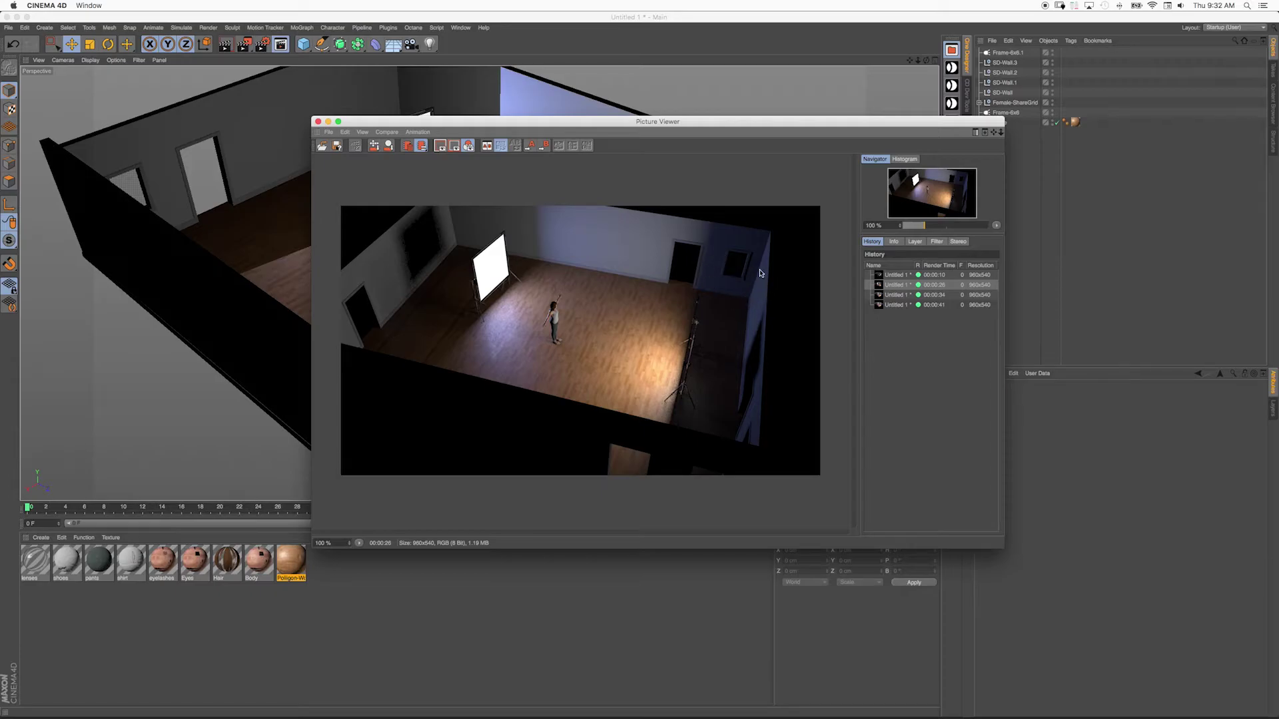
pyautogui.press('Down')
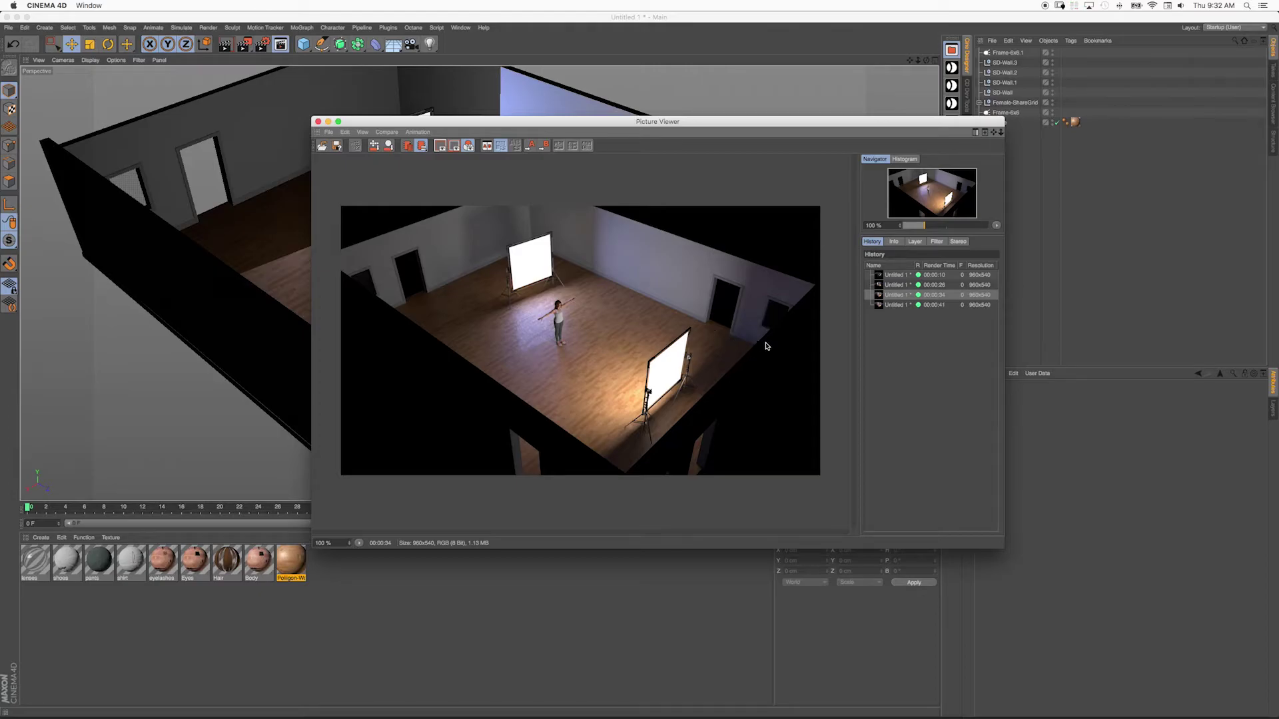
pyautogui.press('Down')
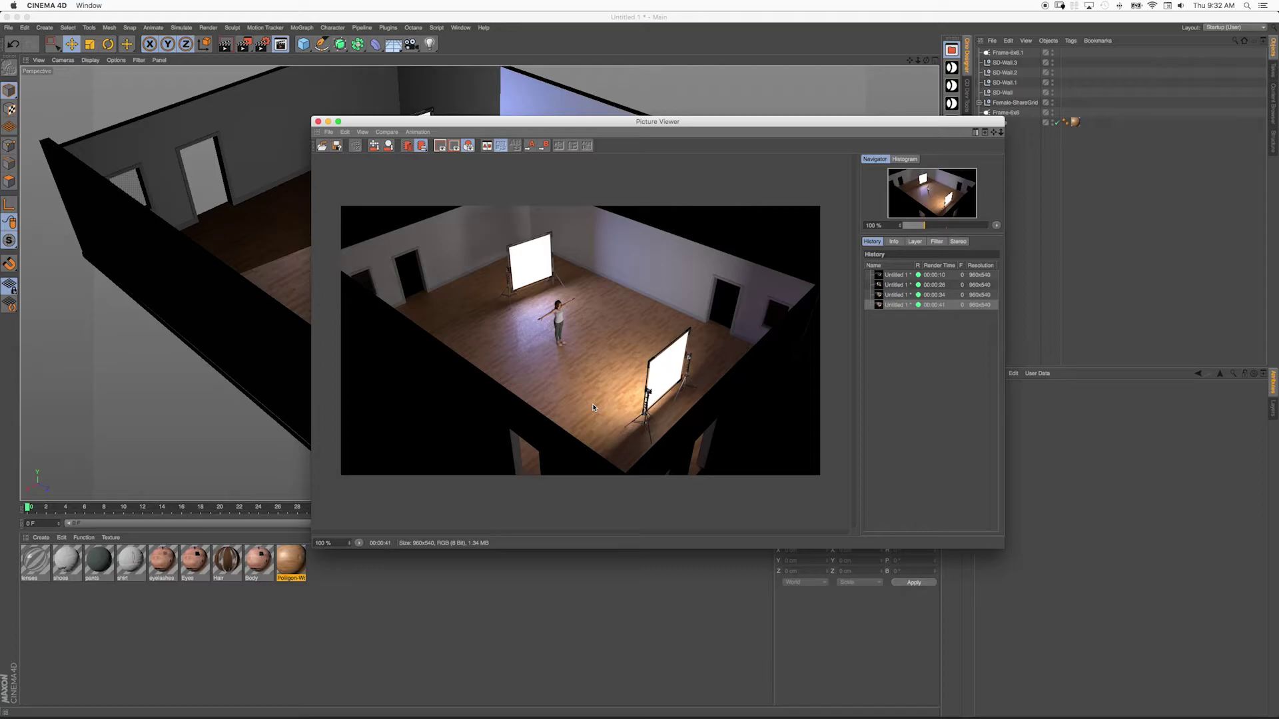
pyautogui.press('Up')
pyautogui.press('Up')
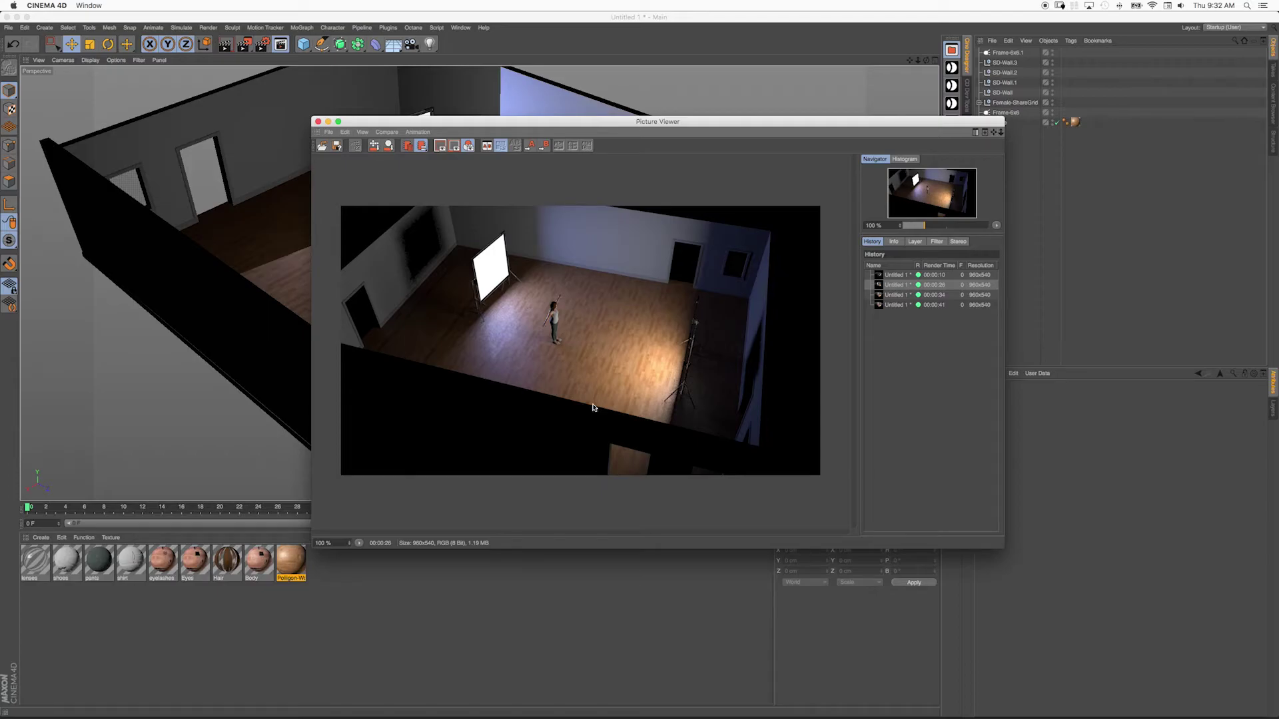
pyautogui.press('Down')
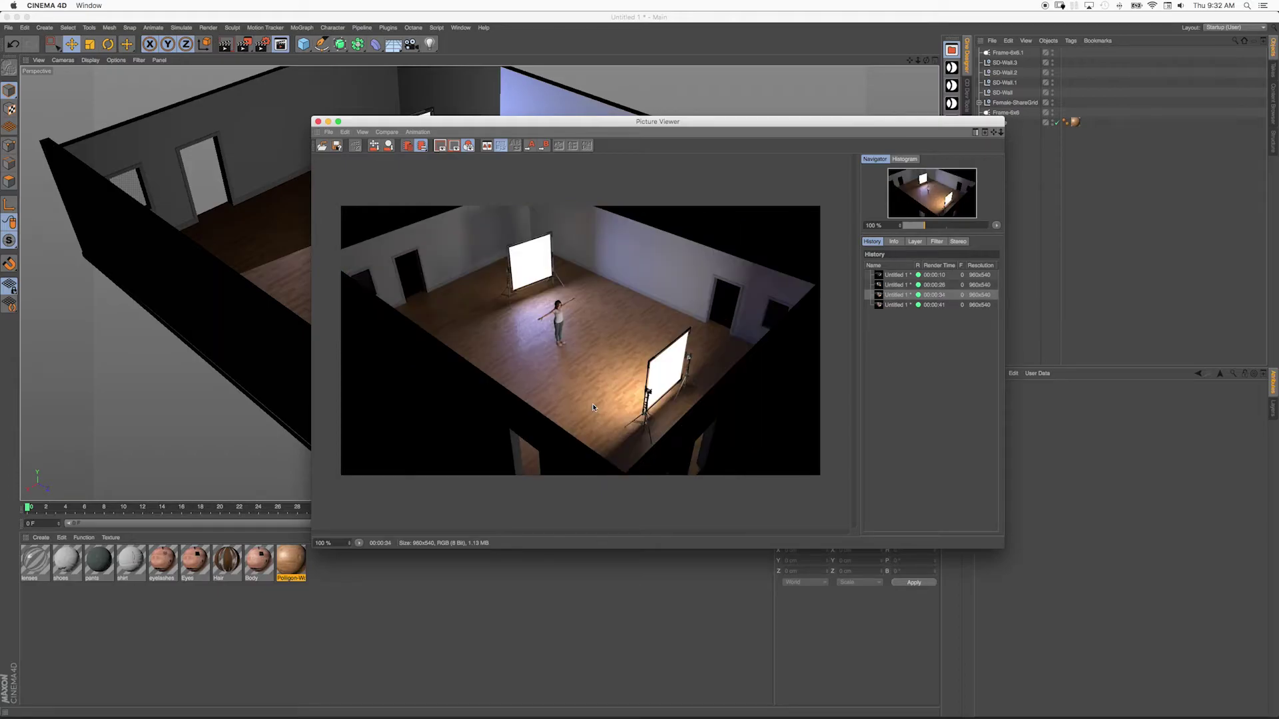
pyautogui.press('Down')
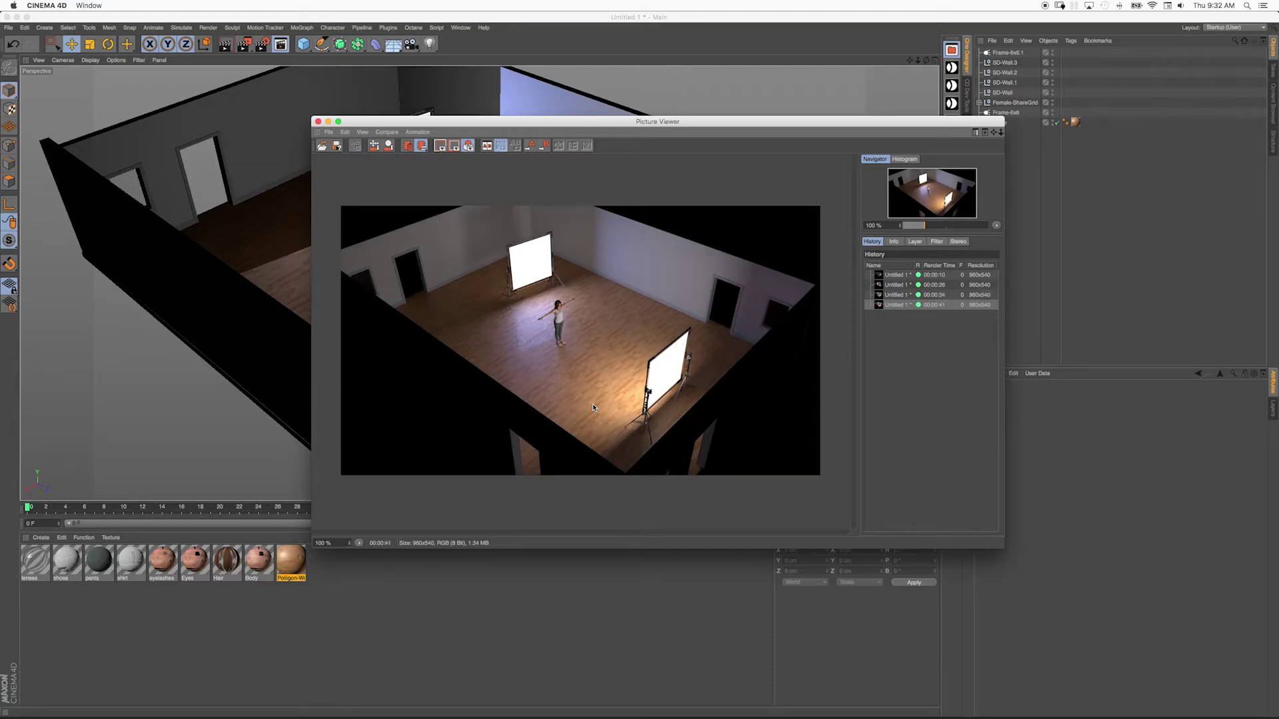
pyautogui.press('Up')
pyautogui.press('Down')
pyautogui.press('Up')
pyautogui.press('Down')
pyautogui.click(318, 121)
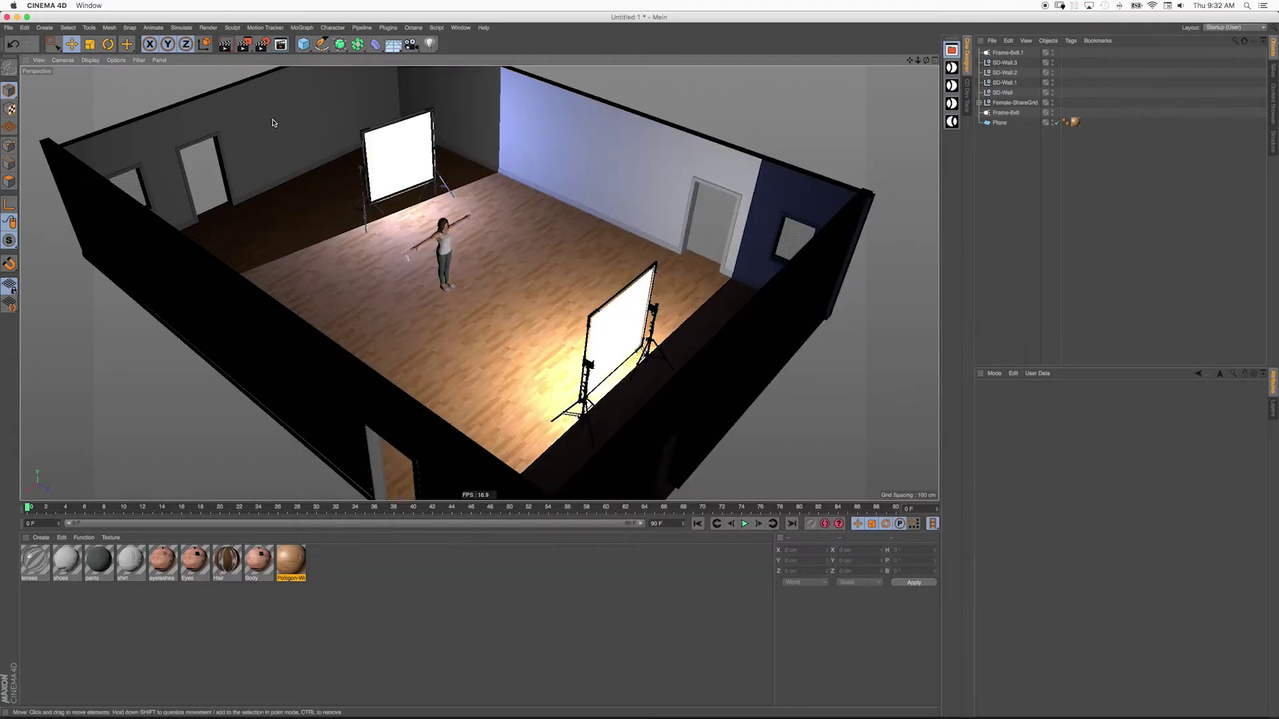
# Open the Physical render settings and add an Ambient Occlusion effect.
pyautogui.click(263, 46)
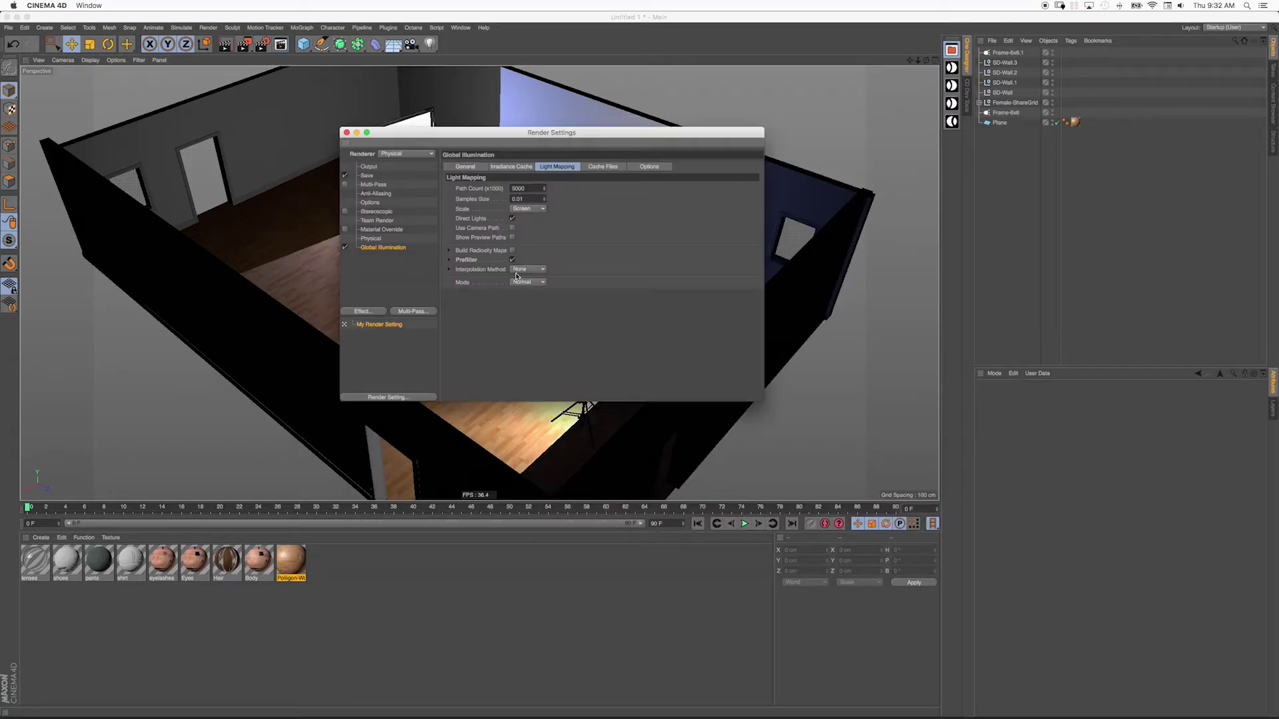
pyautogui.click(371, 239)
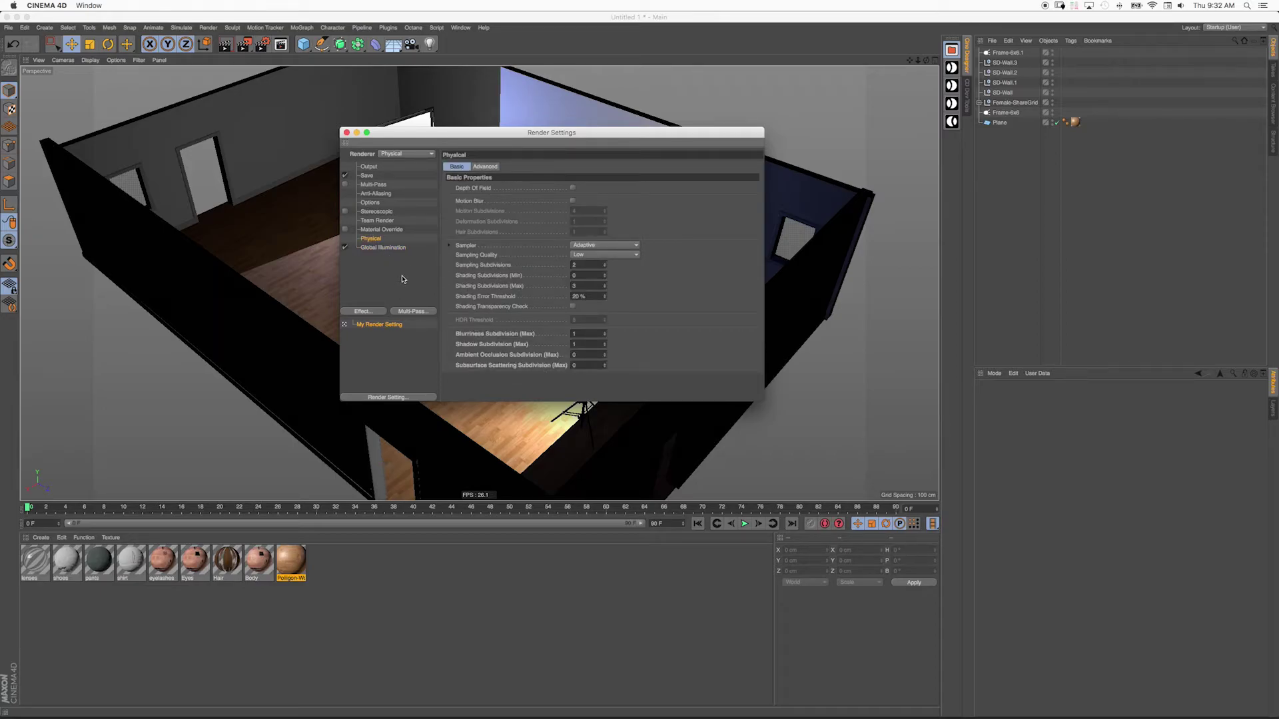
pyautogui.click(370, 312)
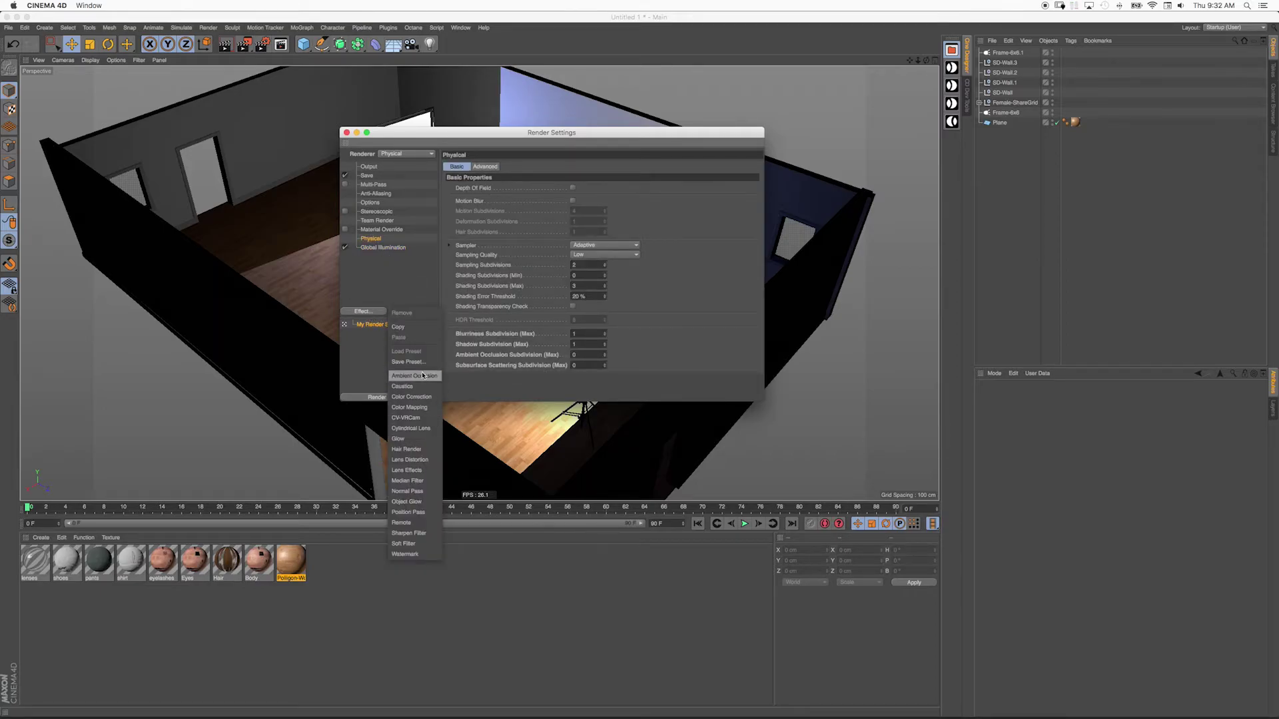
pyautogui.click(422, 376)
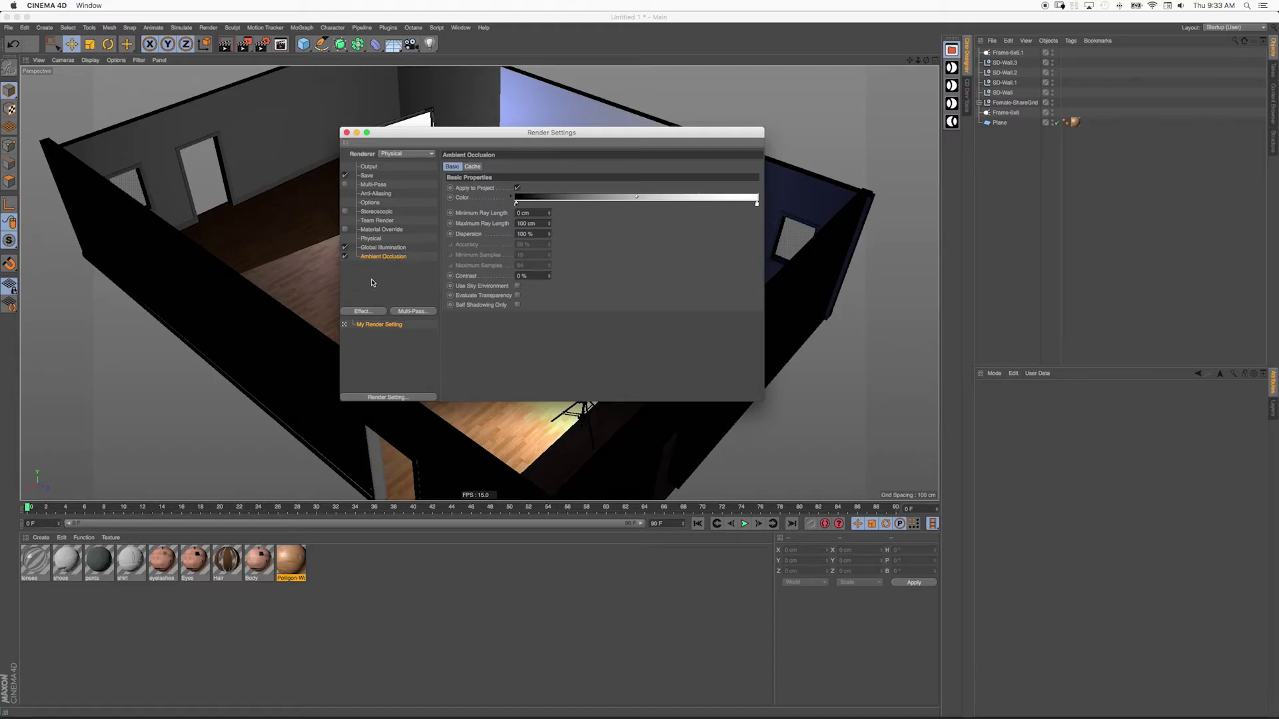
# Delete the Ambient Occlusion effect and return to the Physical renderer settings.
pyautogui.press('Delete')
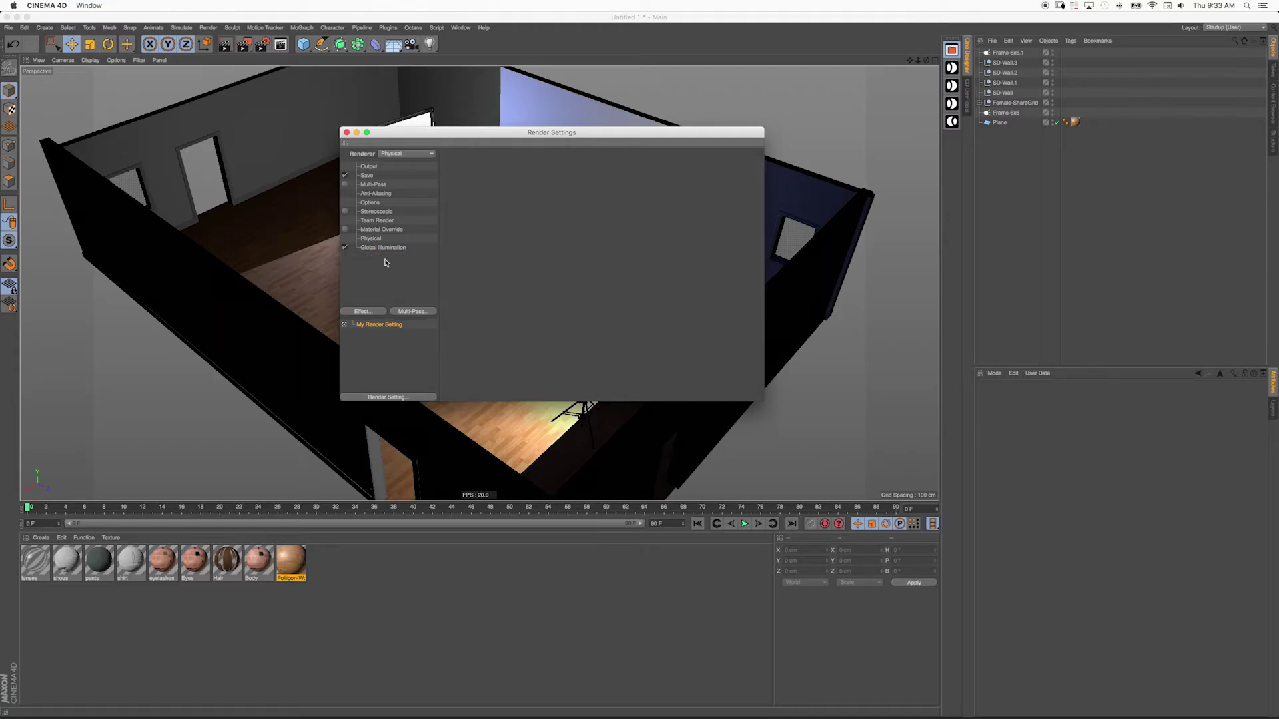
pyautogui.click(378, 249)
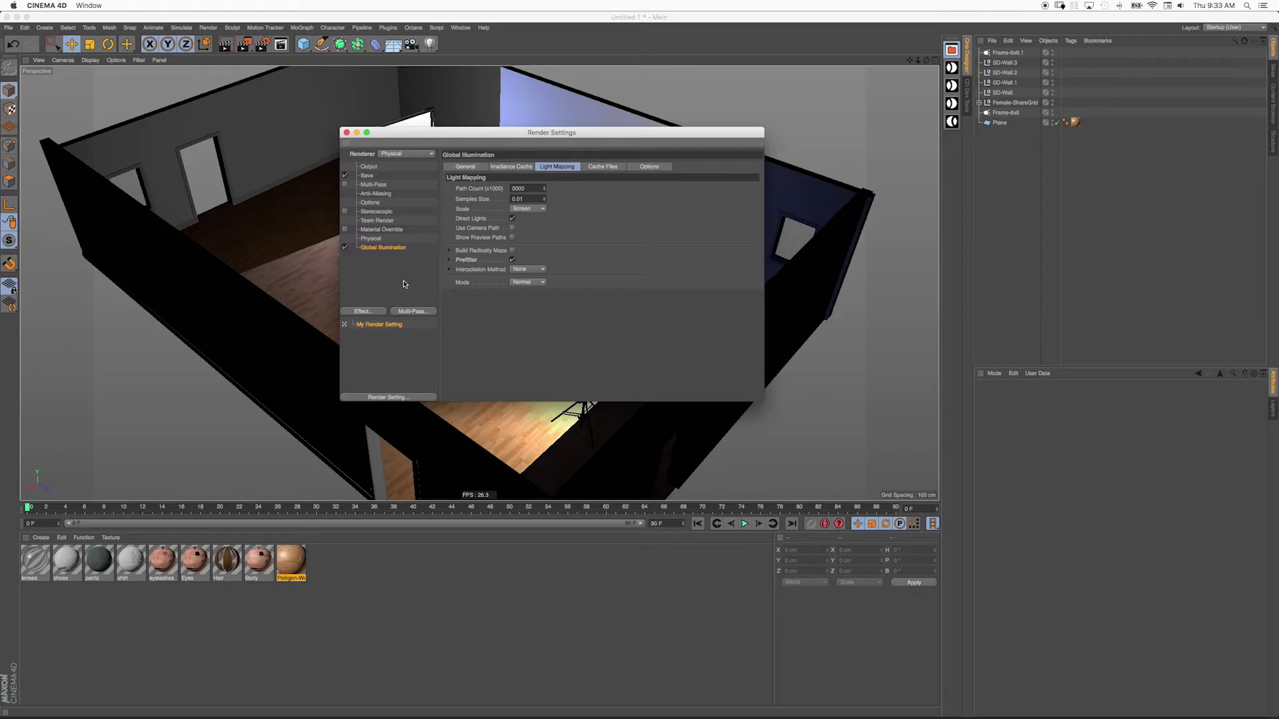
pyautogui.click(371, 238)
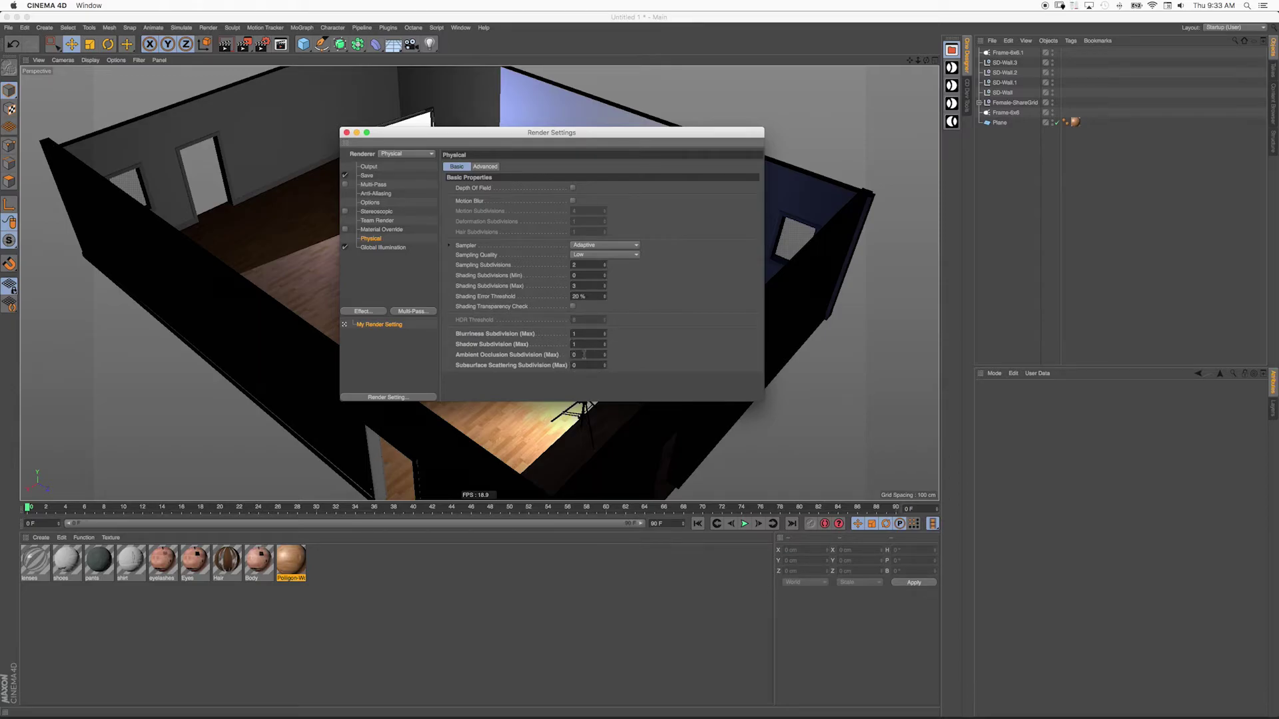
# Set Blurriness and Shadow Subdivision (Max) to 4, keeping Ambient Occlusion Subdivision at 0.
pyautogui.click(577, 334)
pyautogui.press('Tab')
pyautogui.doubleClick(577, 345)
pyautogui.write('6')
pyautogui.press('Return')
pyautogui.doubleClick(576, 334)
pyautogui.write('4')
pyautogui.doubleClick(577, 345)
pyautogui.write('4')
pyautogui.doubleClick(576, 354)
pyautogui.write('4')
pyautogui.write('0')
pyautogui.moveTo(582, 357); pyautogui.dragTo(556, 345)
pyautogui.write('6')
# On the Global Illumination General page, try sample Accuracy 200, then return it to 150 %.
pyautogui.click(388, 248)
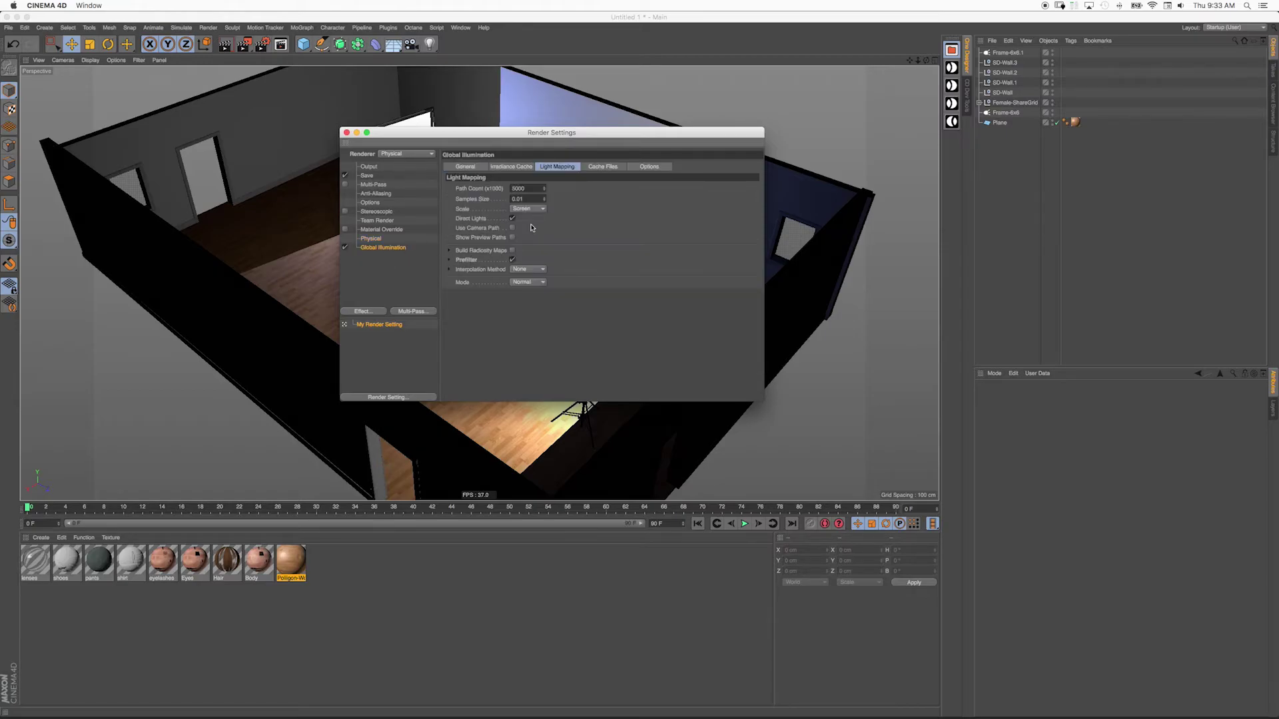
pyautogui.click(465, 166)
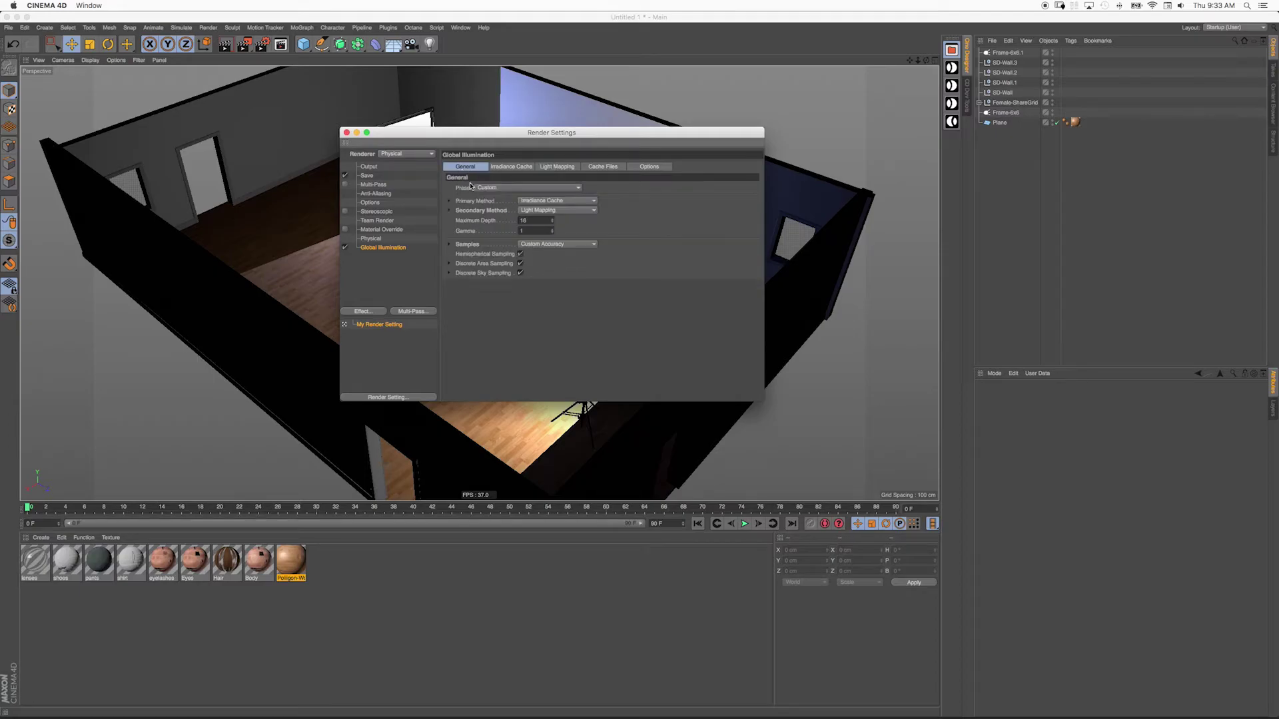
pyautogui.click(450, 244)
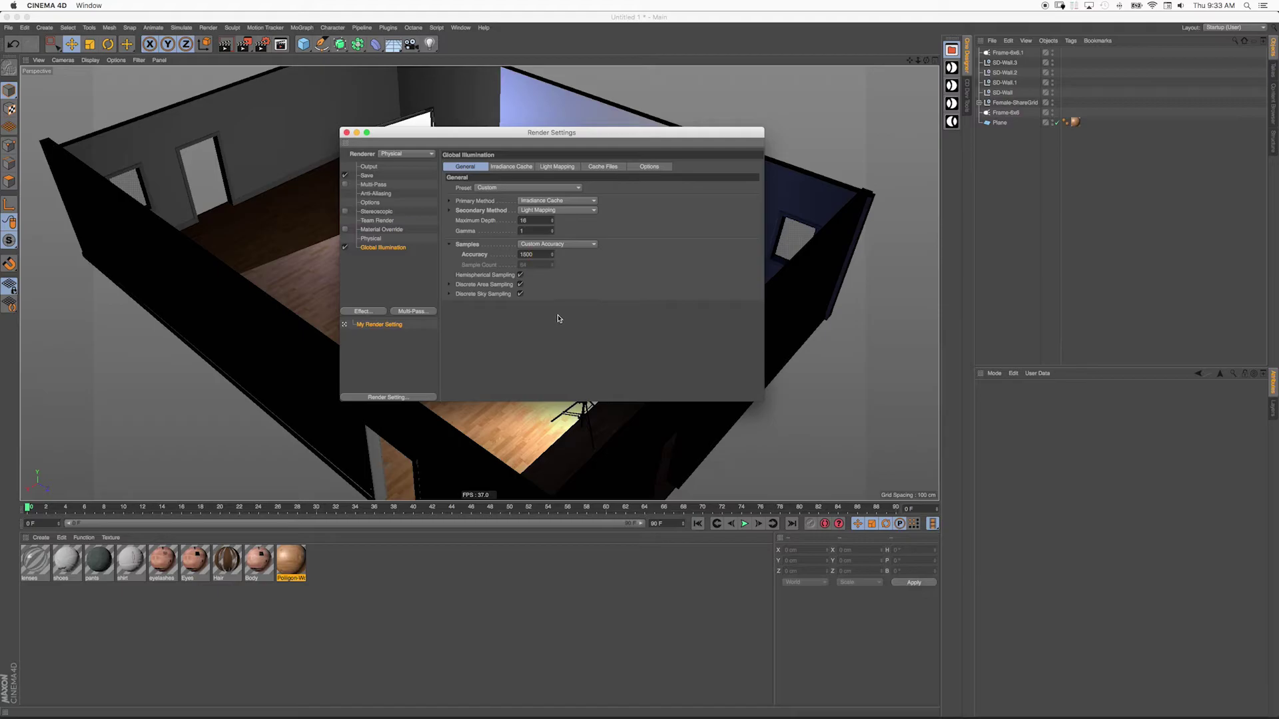
pyautogui.press('Return')
pyautogui.moveTo(532, 255)
pyautogui.mouseDown()
pyautogui.moveTo(471, 259)
pyautogui.moveTo(520, 256)
pyautogui.mouseUp()
pyautogui.write('200')
pyautogui.press('Return')
pyautogui.write('150')
pyautogui.press('Return')
# Set the Light Mapping Path Count to 20000, expand Prefilter, and close Render Settings.
pyautogui.click(511, 167)
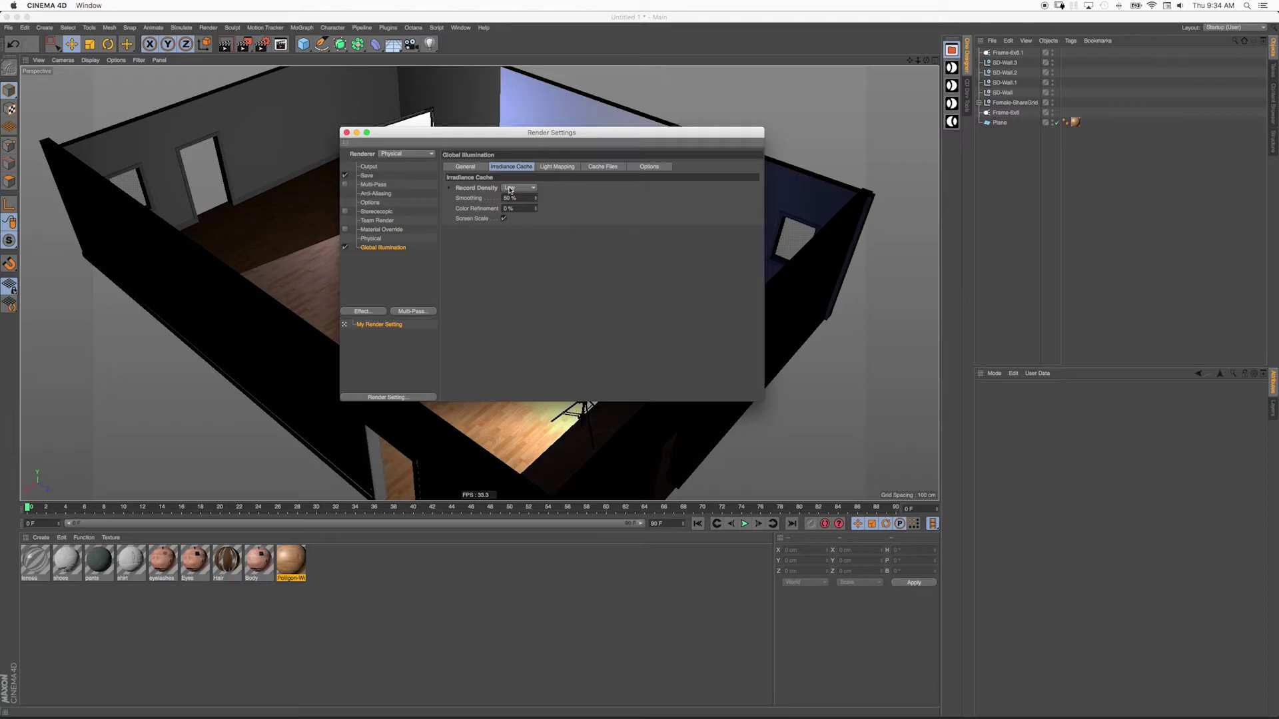
pyautogui.click(554, 167)
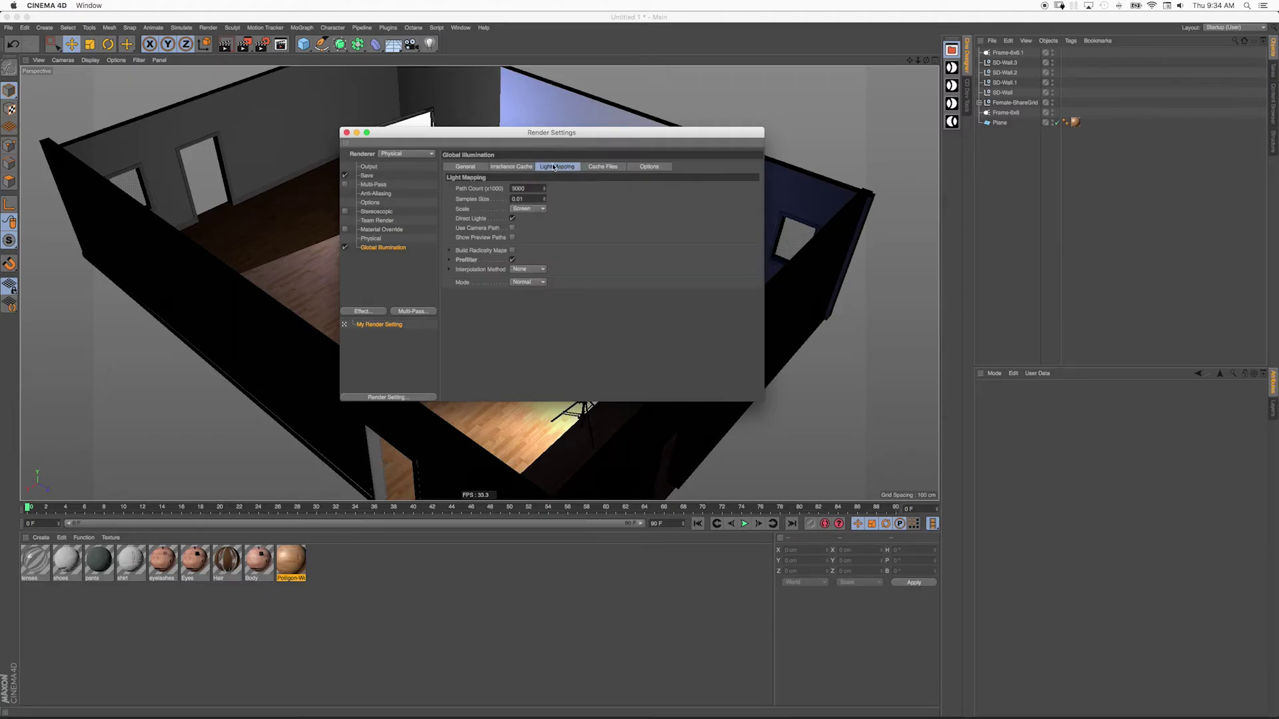
pyautogui.write('20000')
pyautogui.press('Return')
pyautogui.click(449, 260)
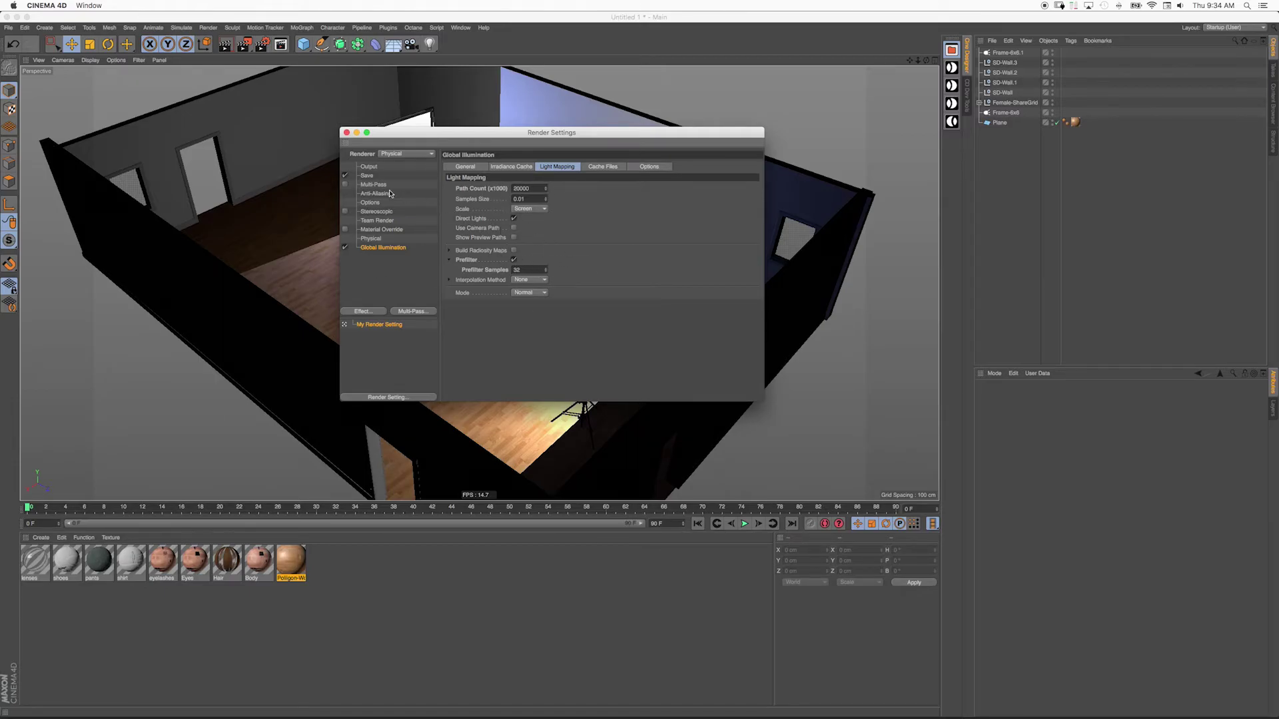
pyautogui.click(346, 133)
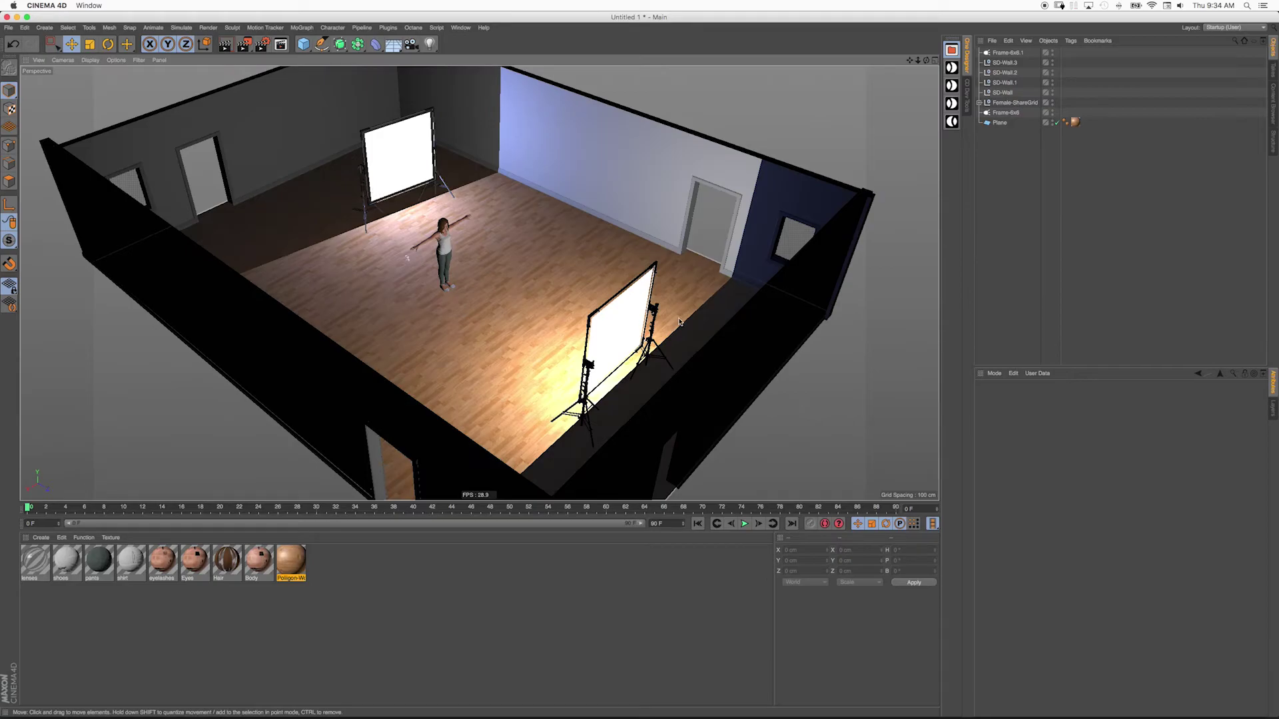
# Render to the Picture Viewer with Shift+R and compare the 00:00:34 and 00:00:41 history renders.
pyautogui.hotkey('shift', 'r')
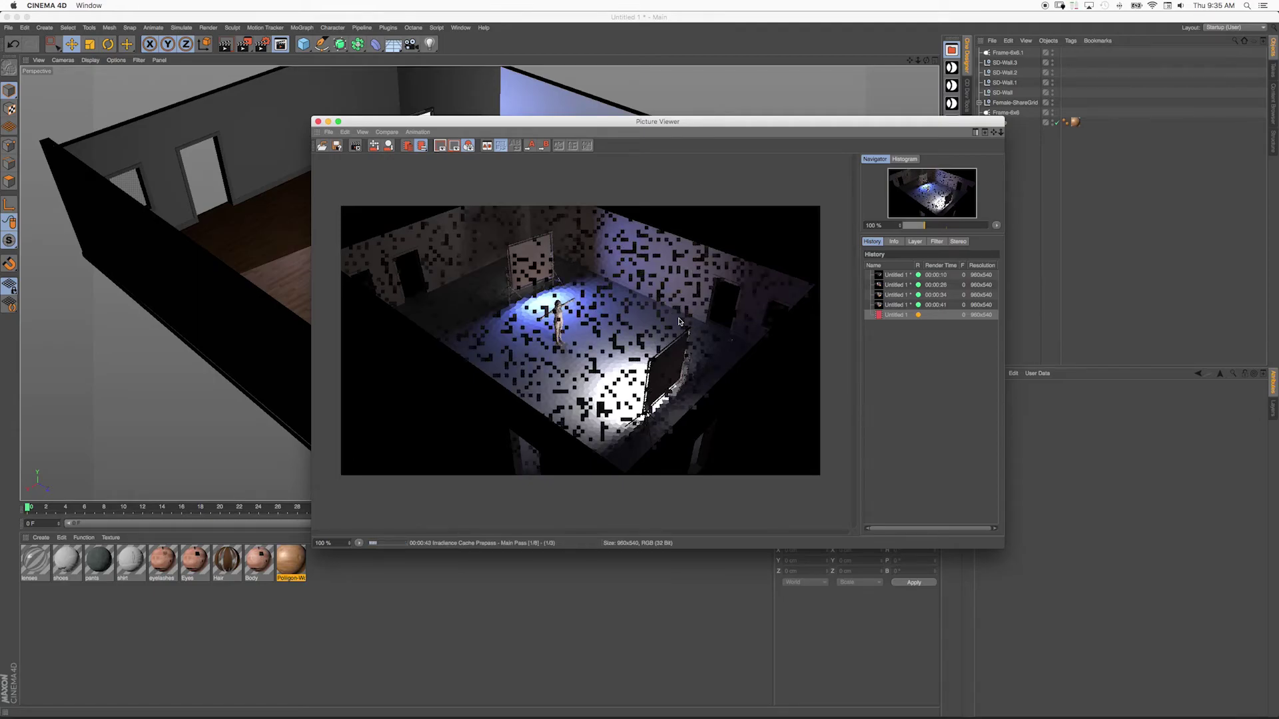
pyautogui.press('Up')
pyautogui.press('Up')
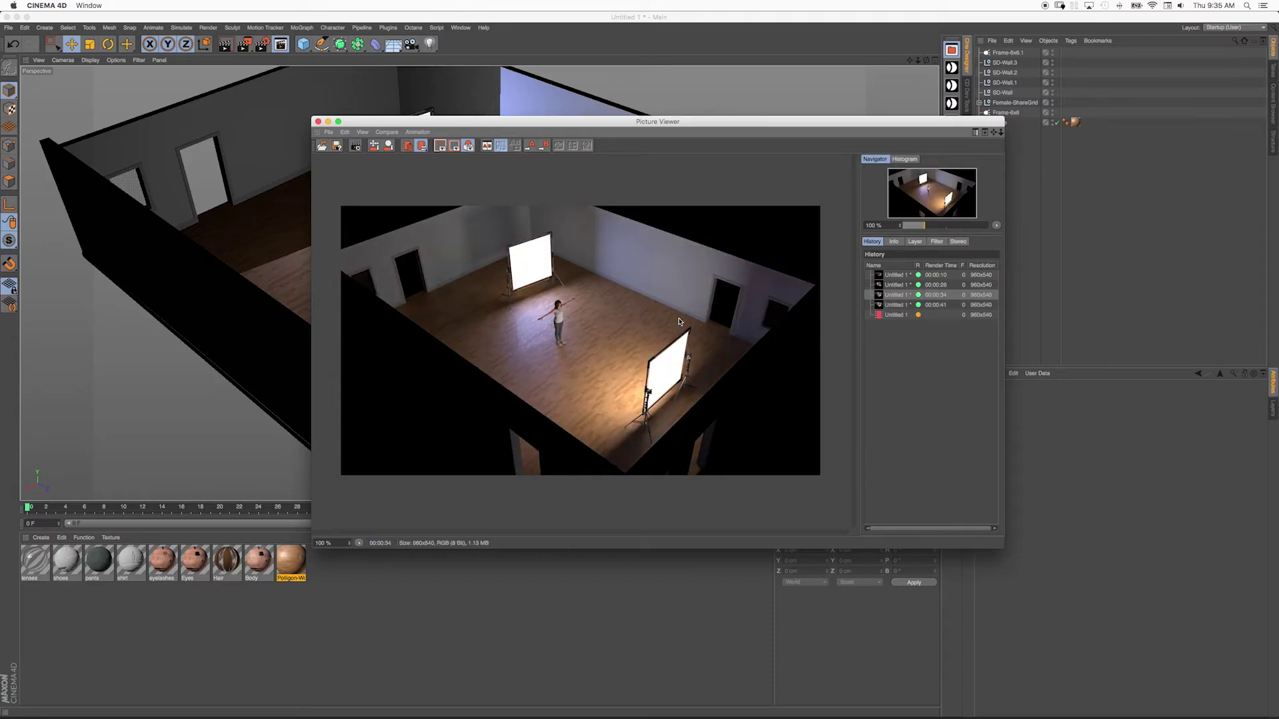
pyautogui.press('Down')
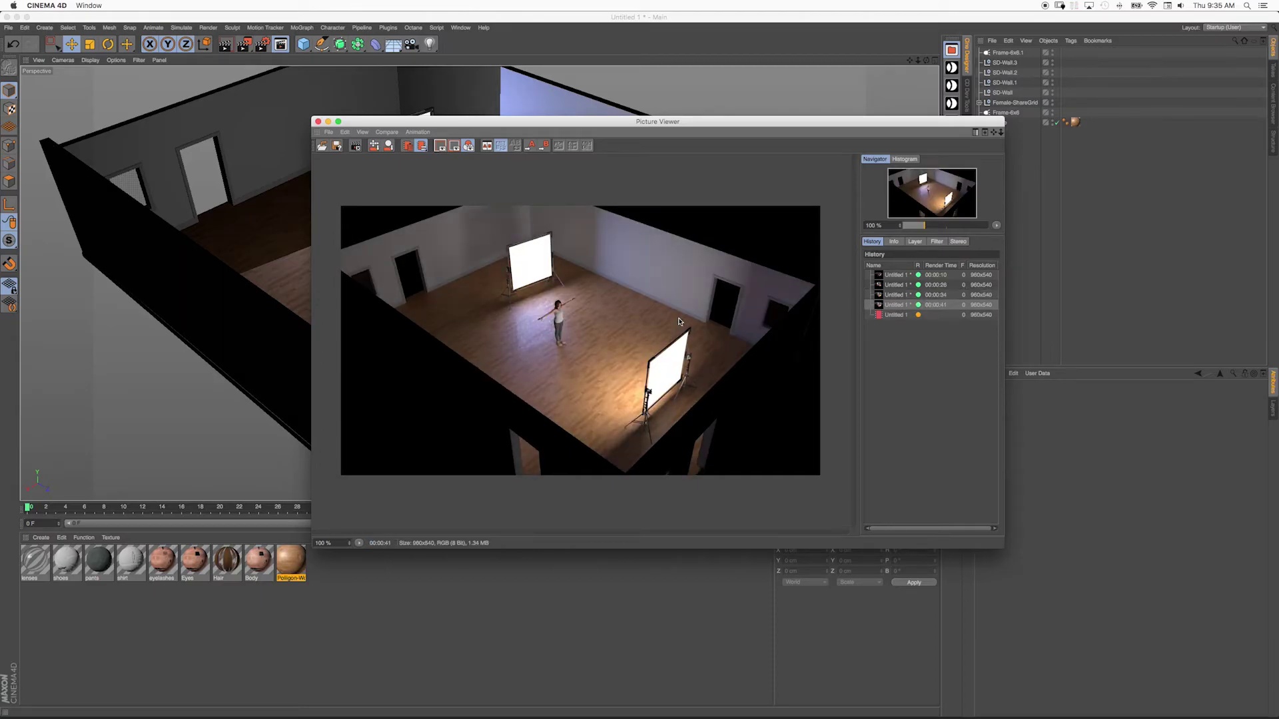
pyautogui.press('Down')
pyautogui.press('Up')
pyautogui.press('Up')
pyautogui.press('Up')
pyautogui.press('Up')
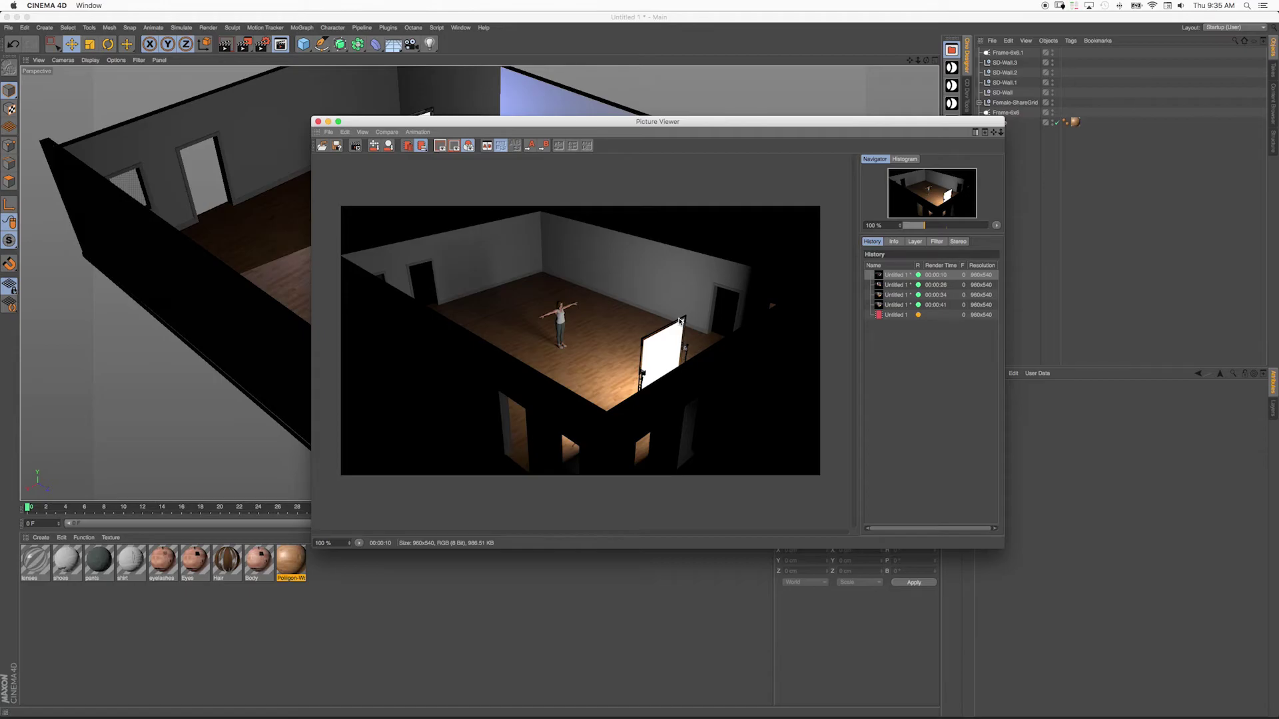
# Step through the 00:00:26, 00:00:34 and 00:00:41 history renders while the new render continues.
pyautogui.press('Down')
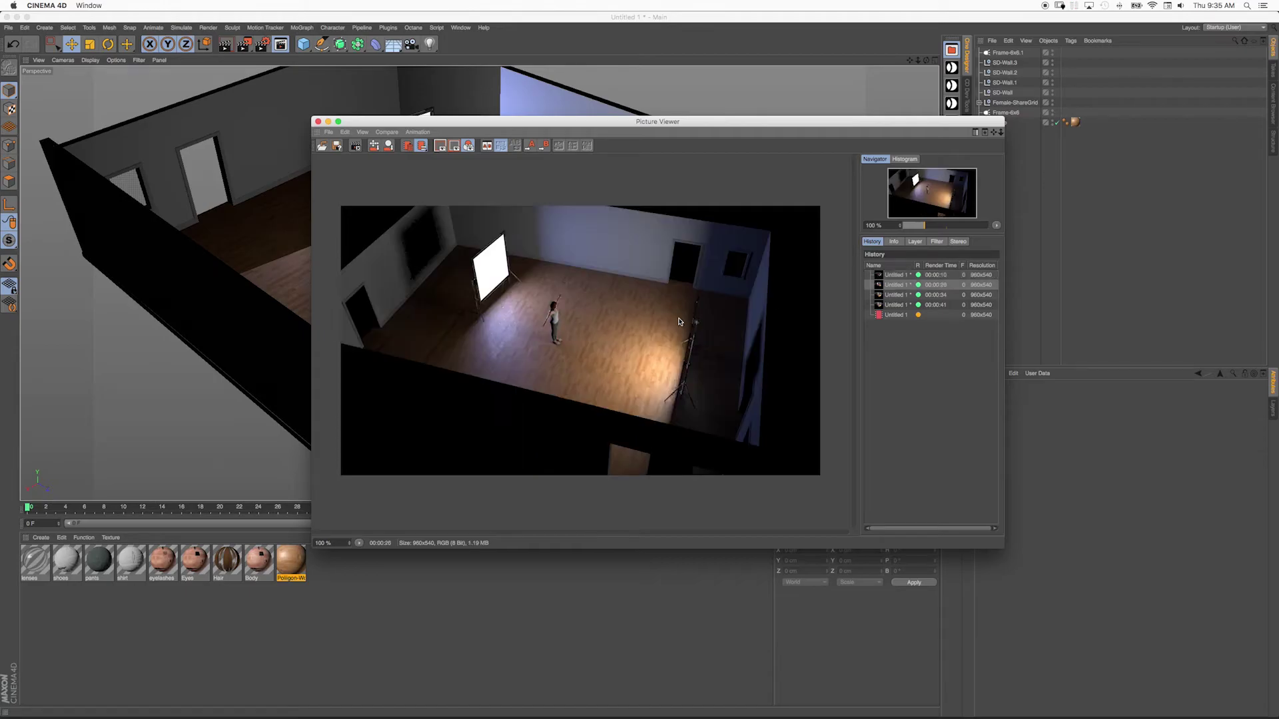
pyautogui.press('Down')
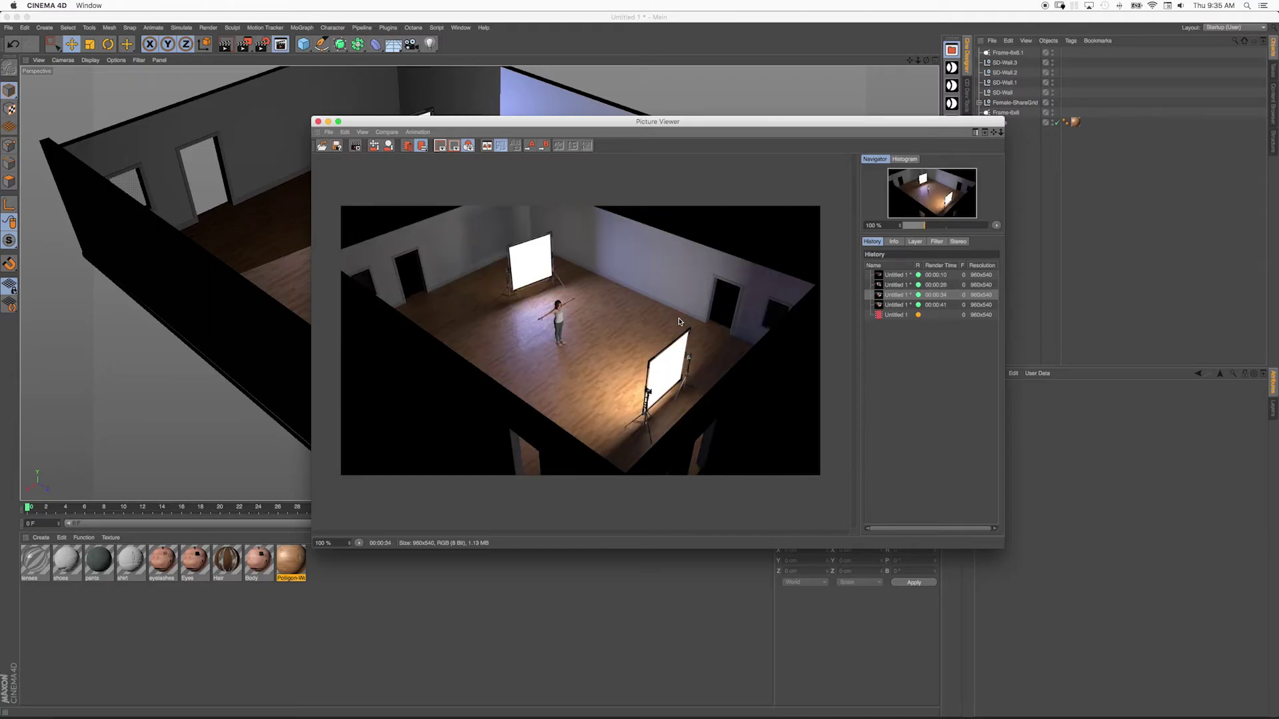
pyautogui.press('Down')
pyautogui.press('Down')
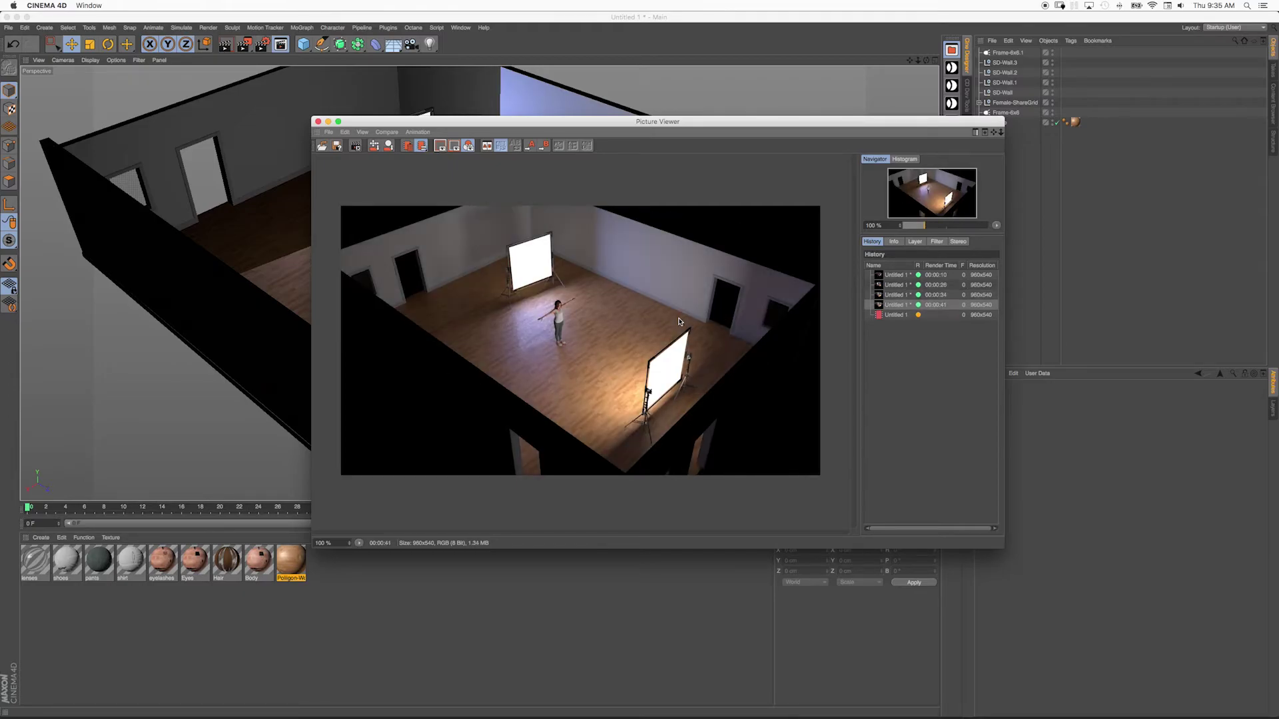
pyautogui.press('Up')
pyautogui.press('Down')
pyautogui.press('Down')
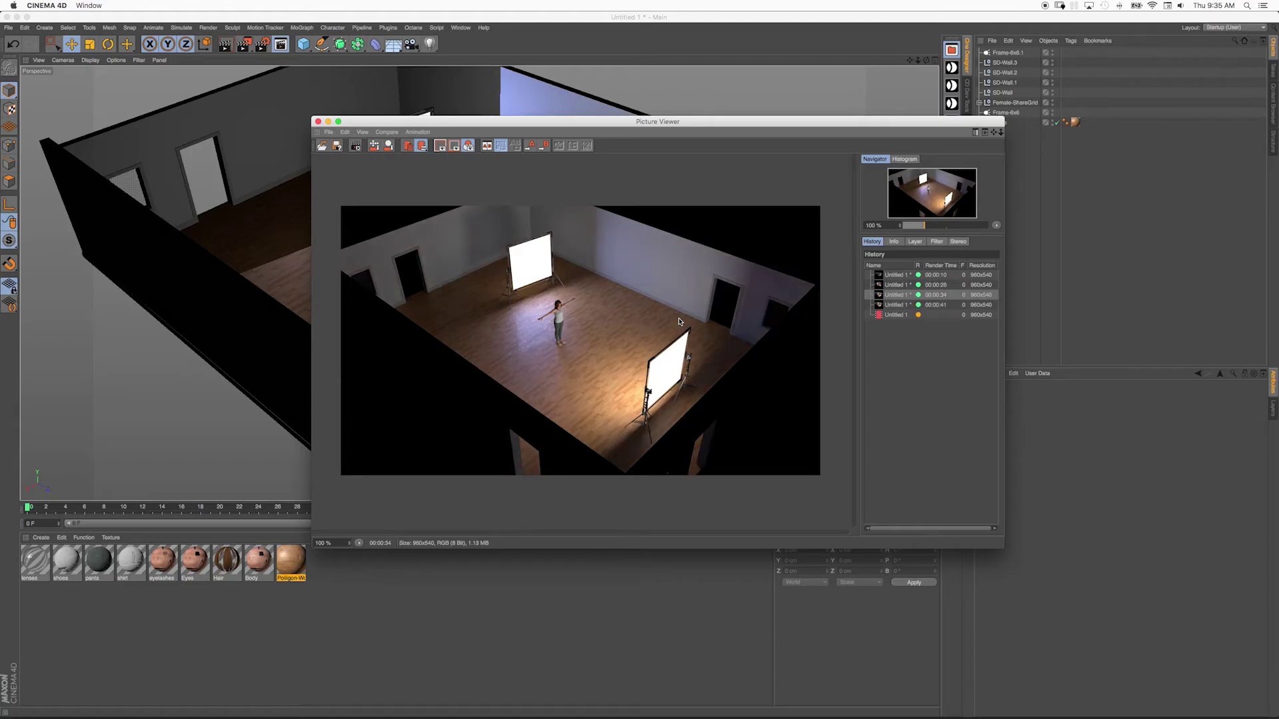
pyautogui.press('Down')
pyautogui.press('Up')
pyautogui.press('Up')
pyautogui.press('Down')
pyautogui.press('Down')
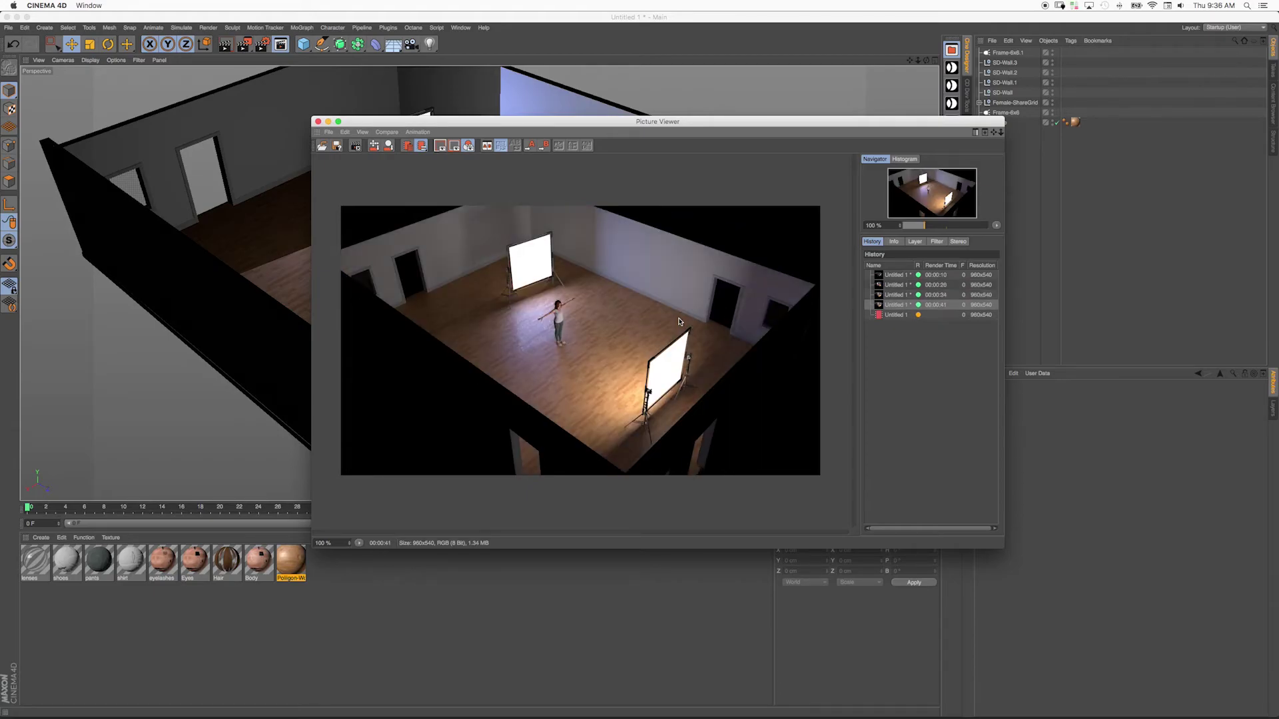
pyautogui.press('Up')
pyautogui.press('Down')
pyautogui.press('Down')
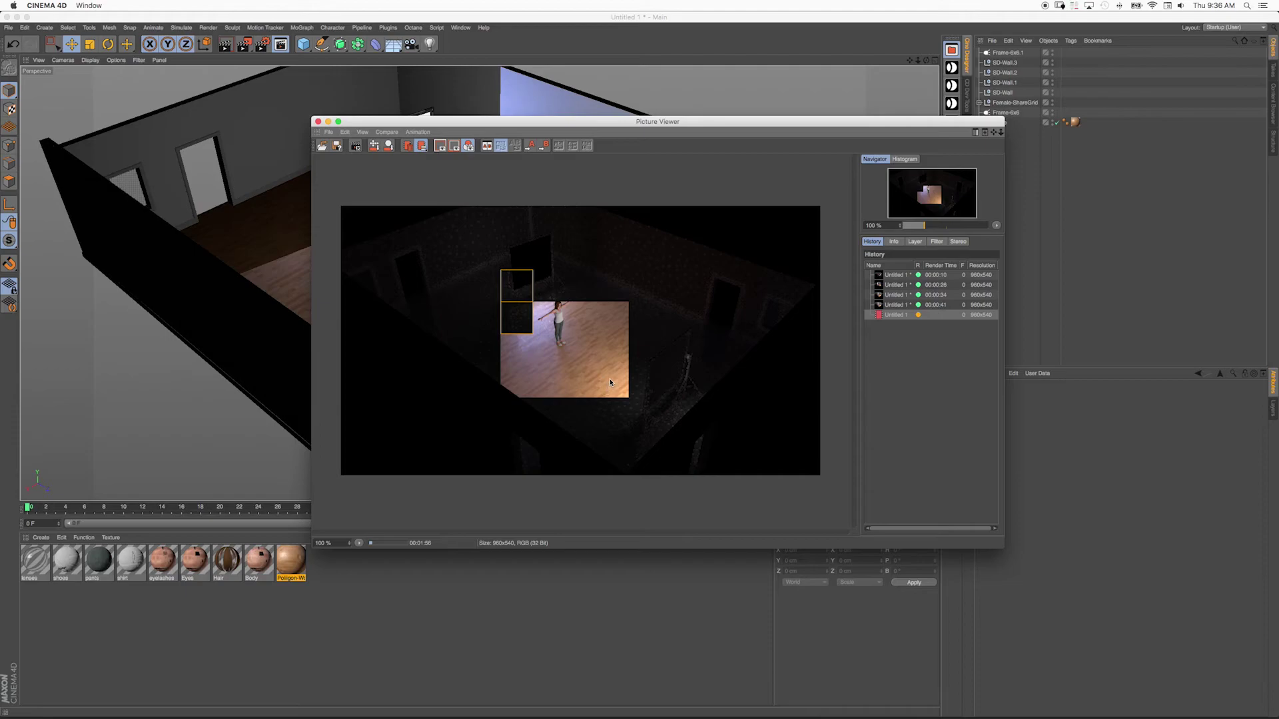
# Stop the in-progress render, confirm, and close the Picture Viewer.
pyautogui.click(357, 153)
pyautogui.press('Return')
pyautogui.click(864, 295)
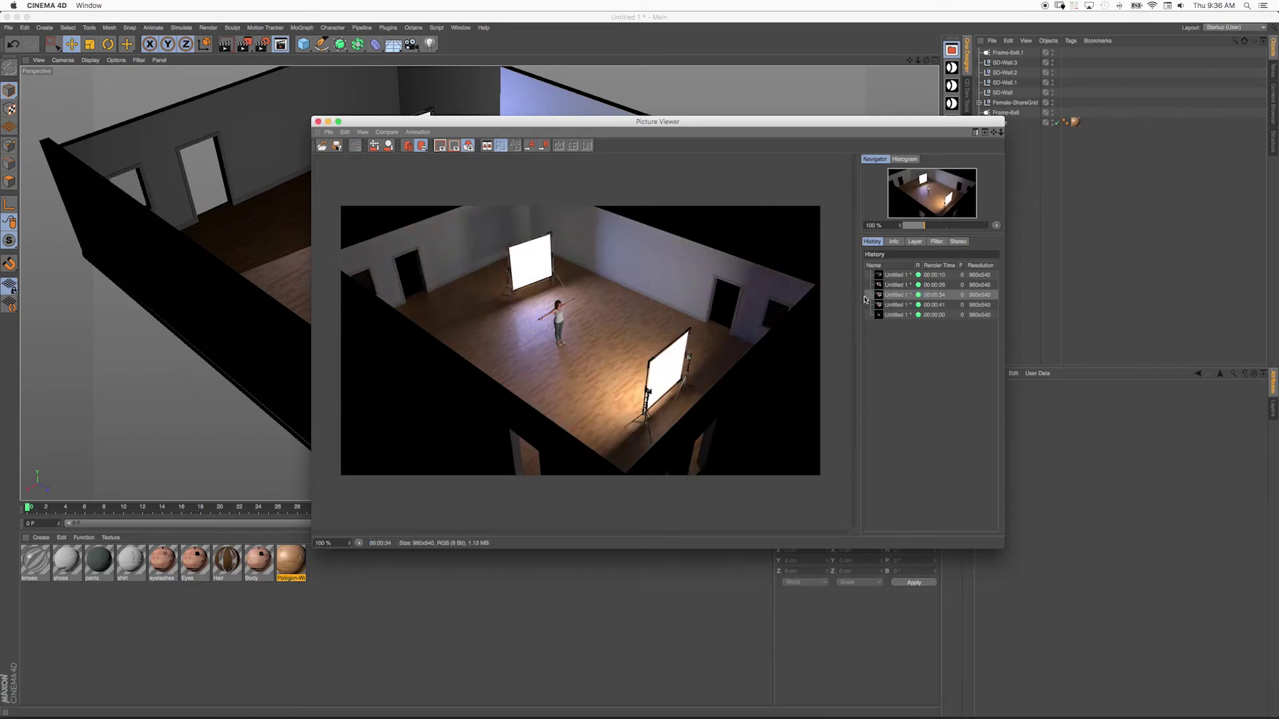
pyautogui.click(890, 284)
pyautogui.click(318, 122)
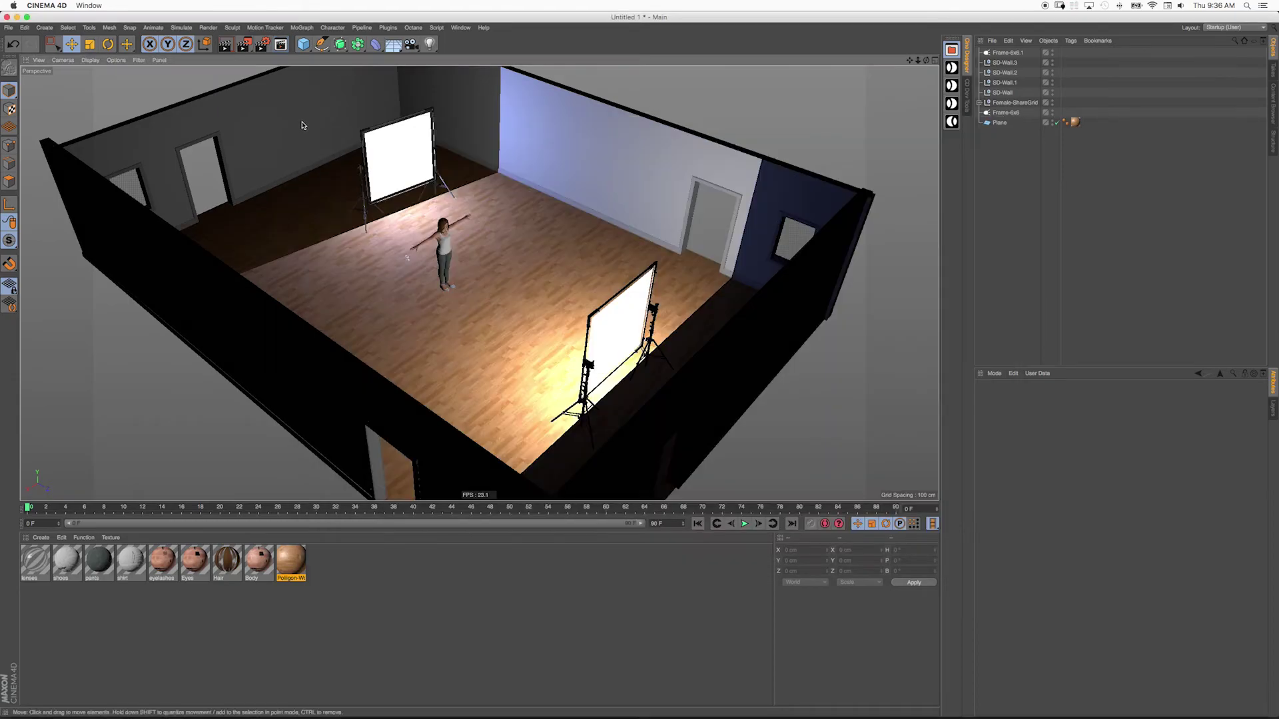
# In the Physical renderer settings, leave Motion Blur unchecked after briefly enabling it.
pyautogui.click(262, 43)
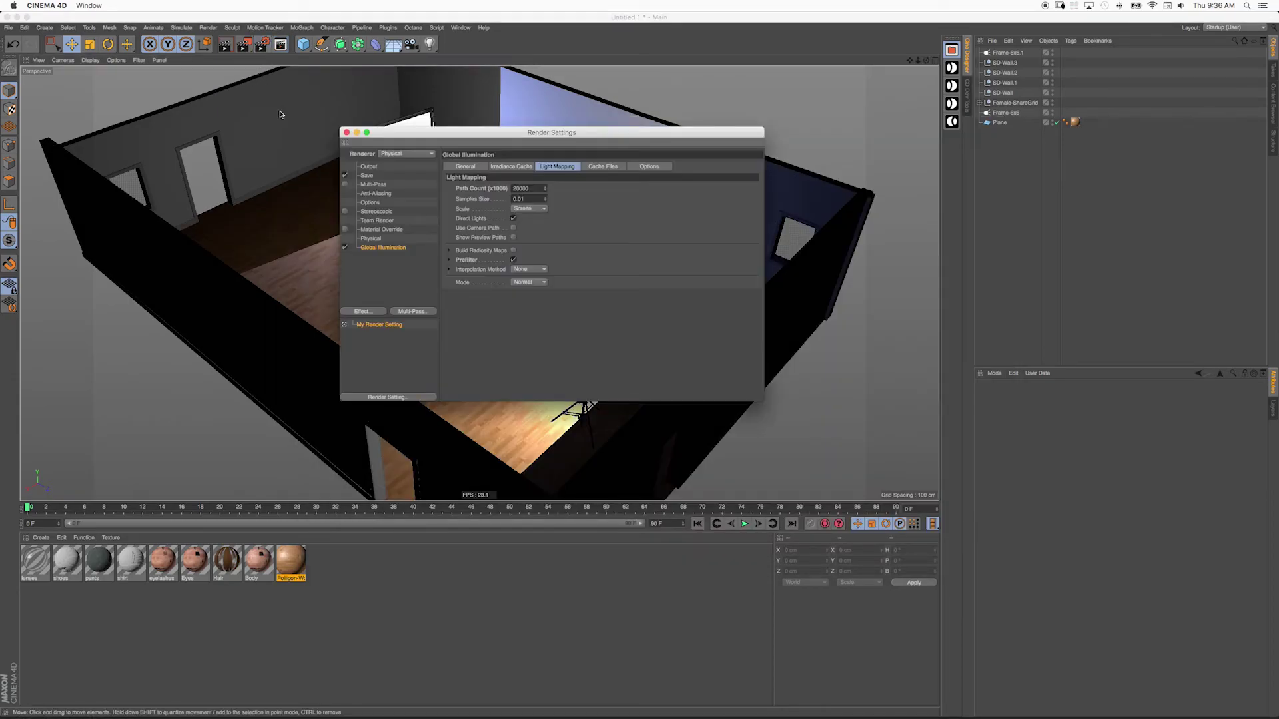
pyautogui.click(391, 238)
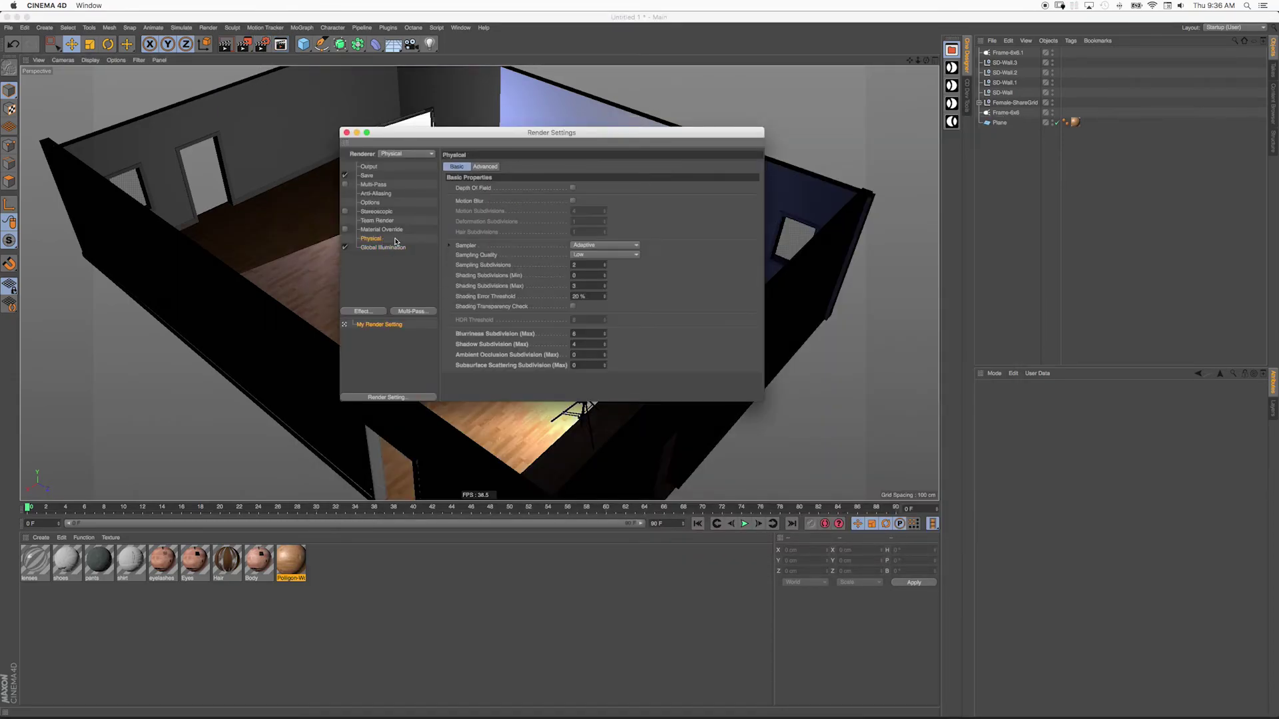
pyautogui.click(572, 200)
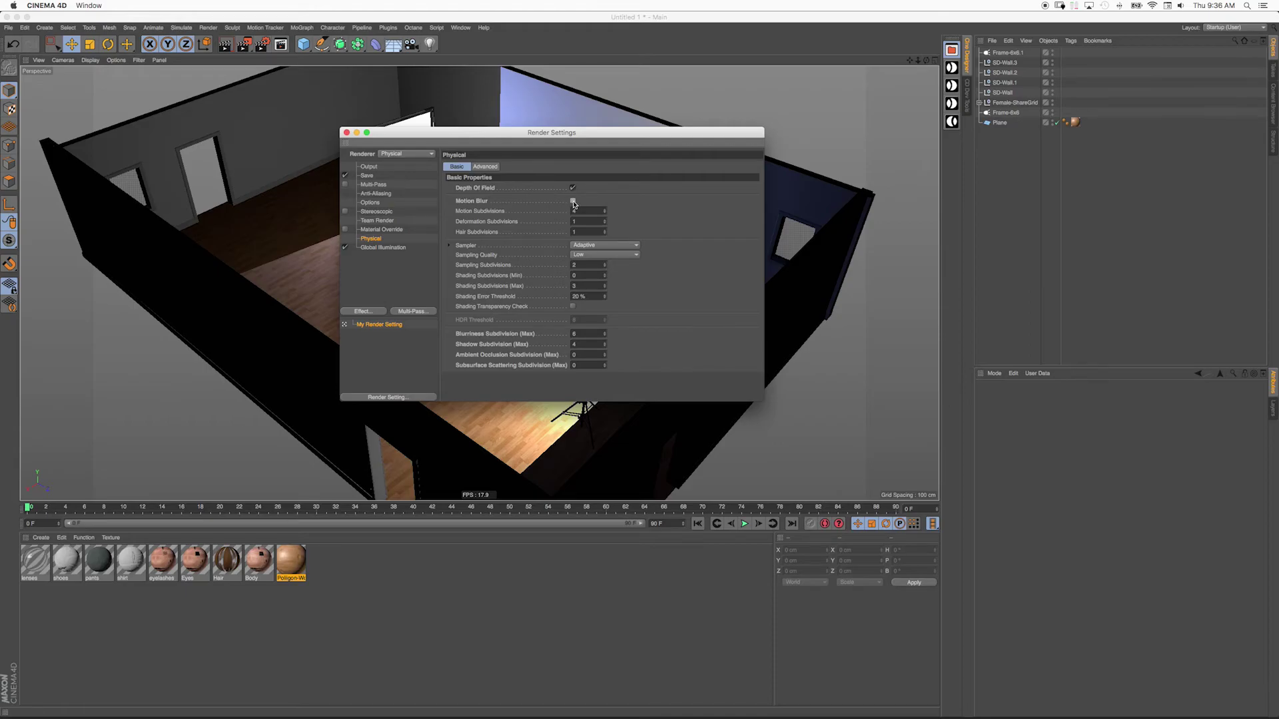
pyautogui.click(572, 201)
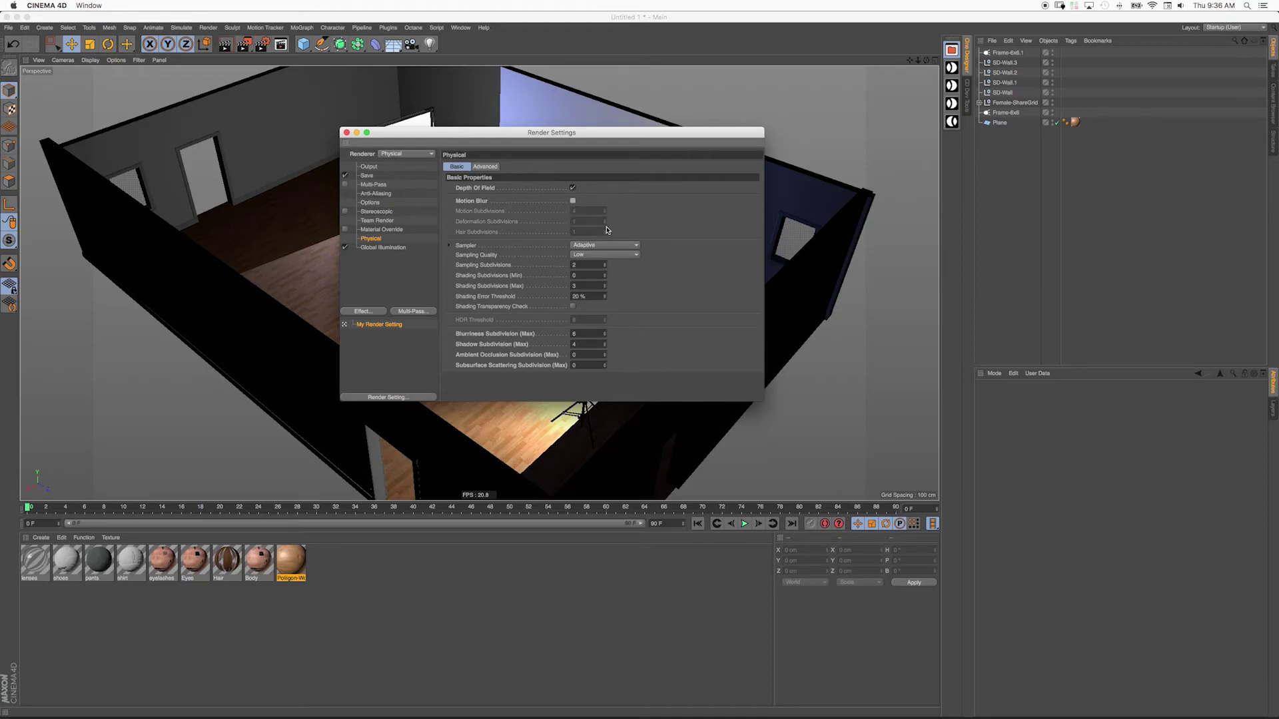
# Set Sampling Quality to Medium and lower the Blurriness subdivision maximum to 1.
pyautogui.click(580, 256)
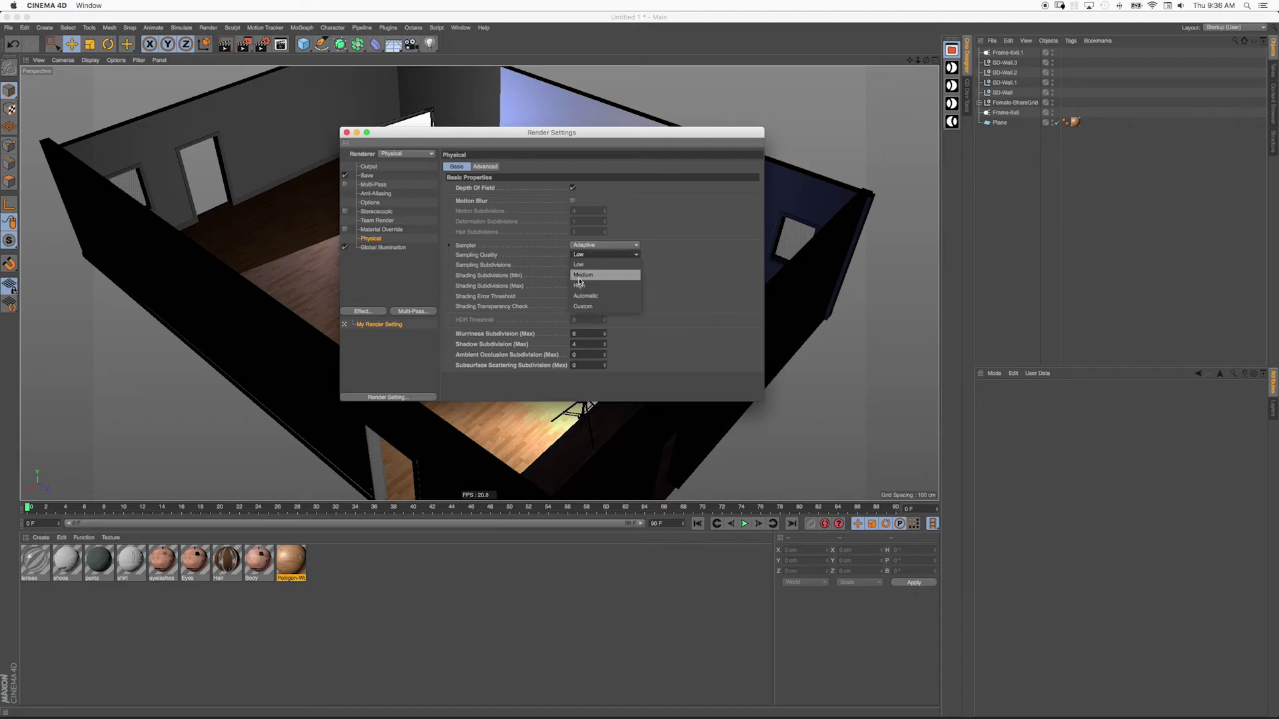
pyautogui.click(581, 275)
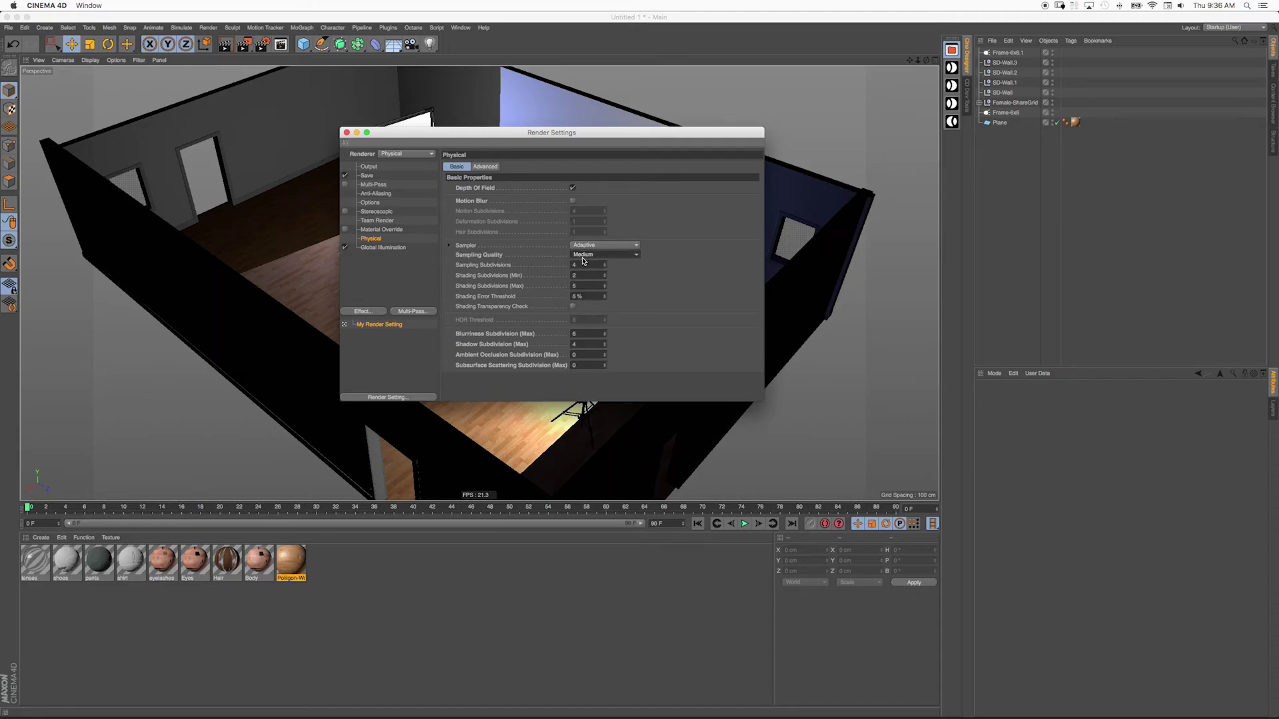
pyautogui.click(581, 333)
pyautogui.click(658, 354)
# Lower the Light Mapping Path Count to 5000 and reveal the Prefilter settings.
pyautogui.click(398, 248)
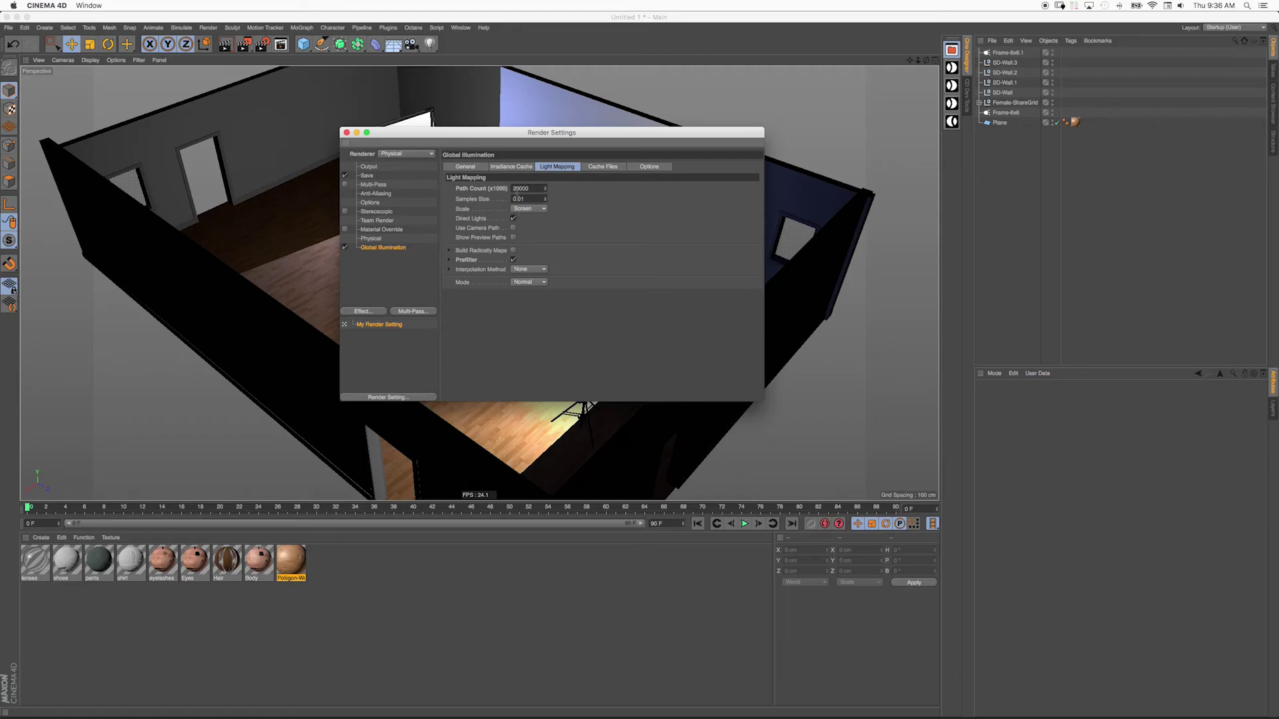
pyautogui.moveTo(520, 189); pyautogui.dragTo(511, 189)
pyautogui.write('5')
pyautogui.click(589, 254)
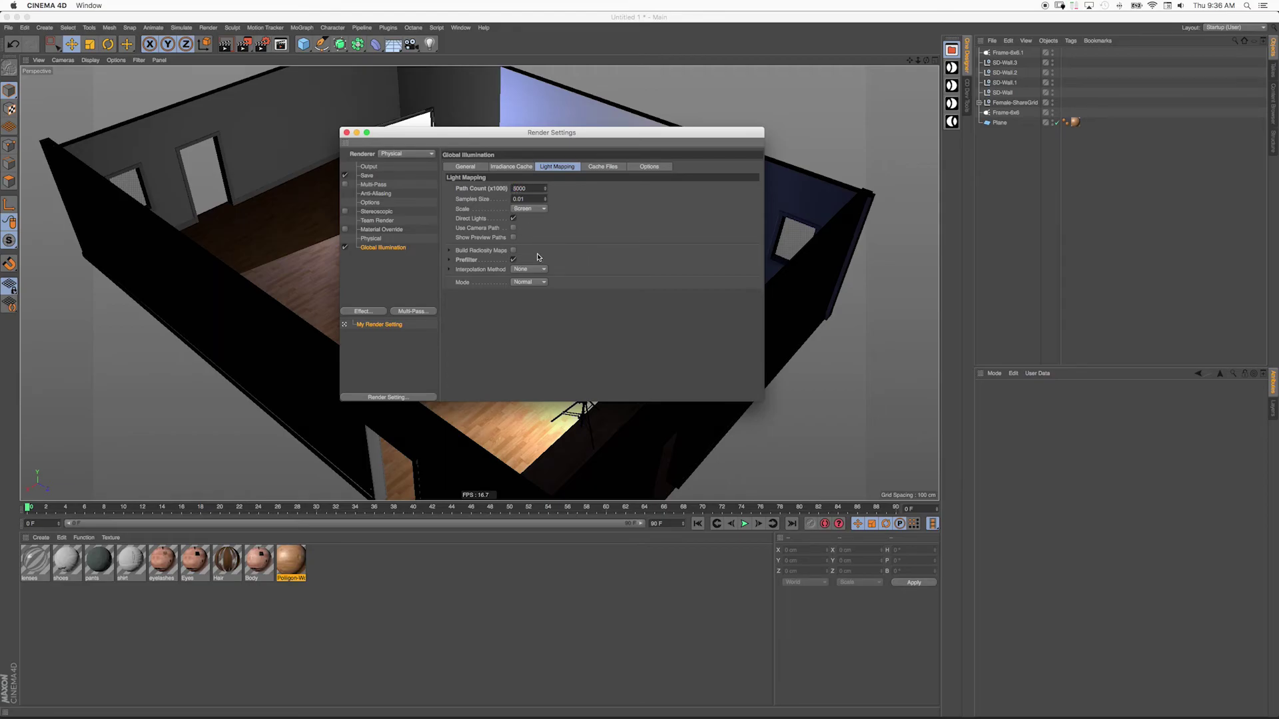
pyautogui.click(449, 259)
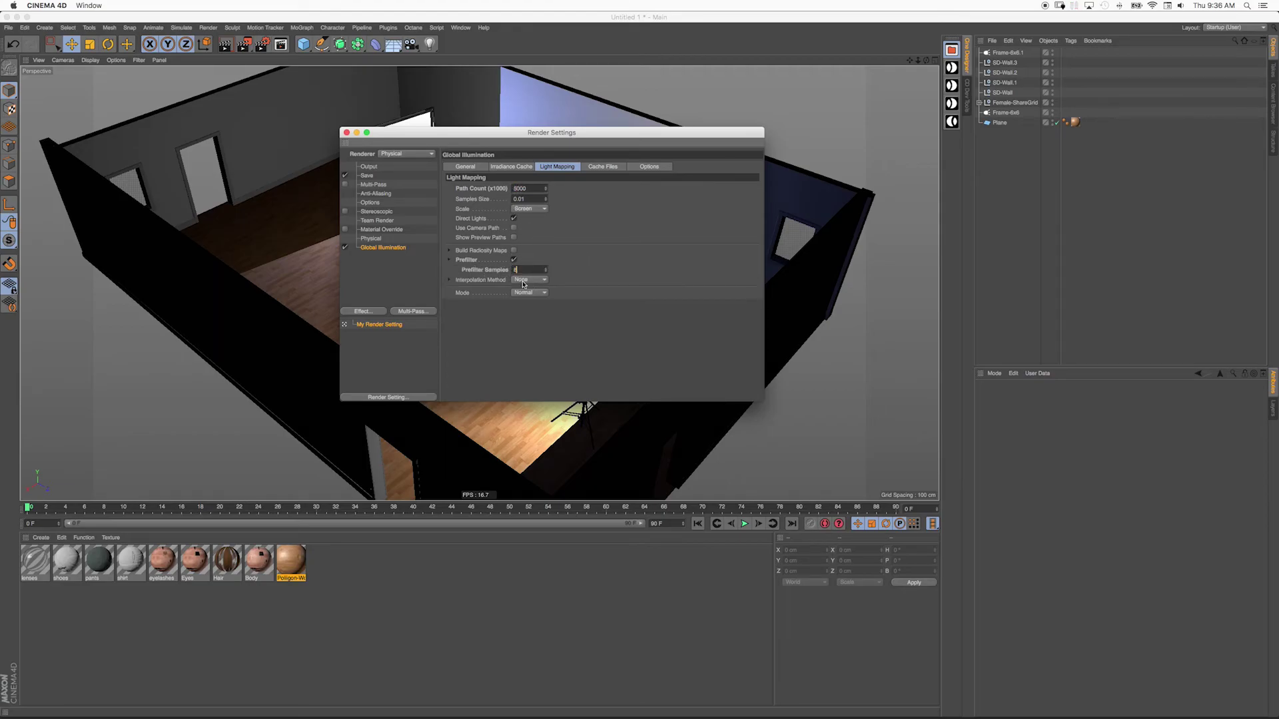
# Review the Irradiance Cache, General and Physical pages, then close Render Settings.
pyautogui.click(507, 168)
pyautogui.click(470, 168)
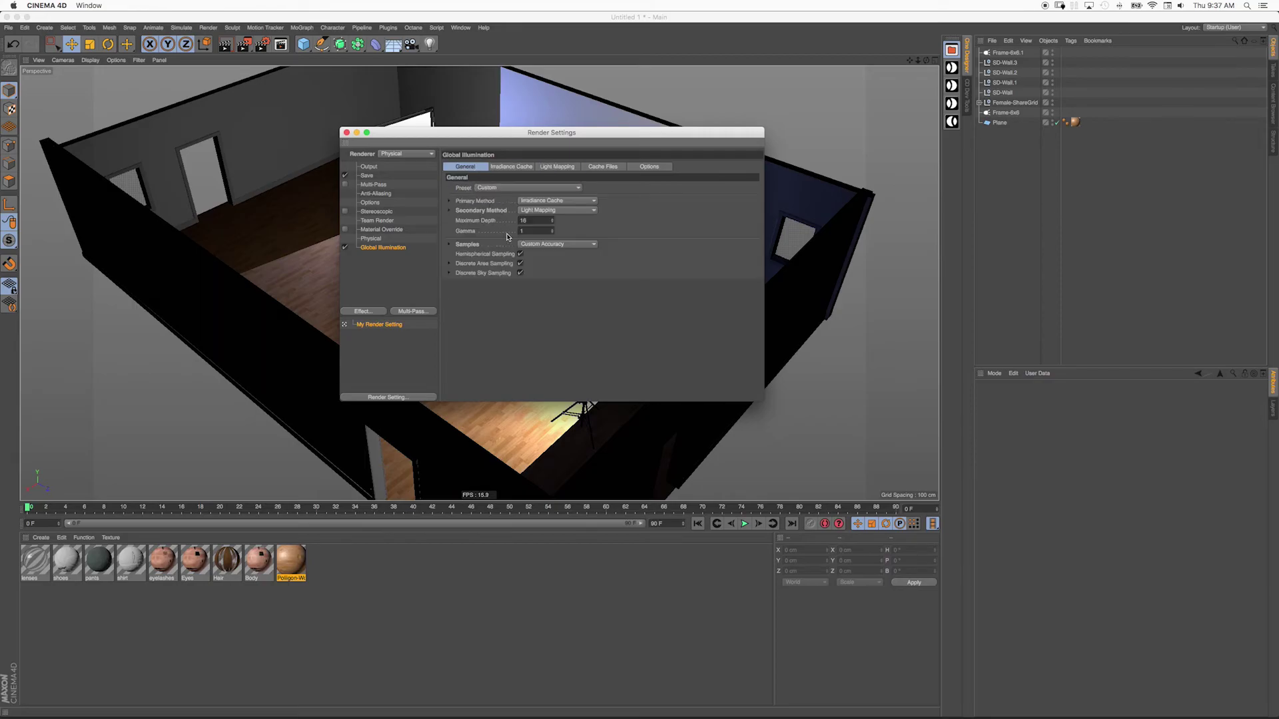
pyautogui.click(449, 245)
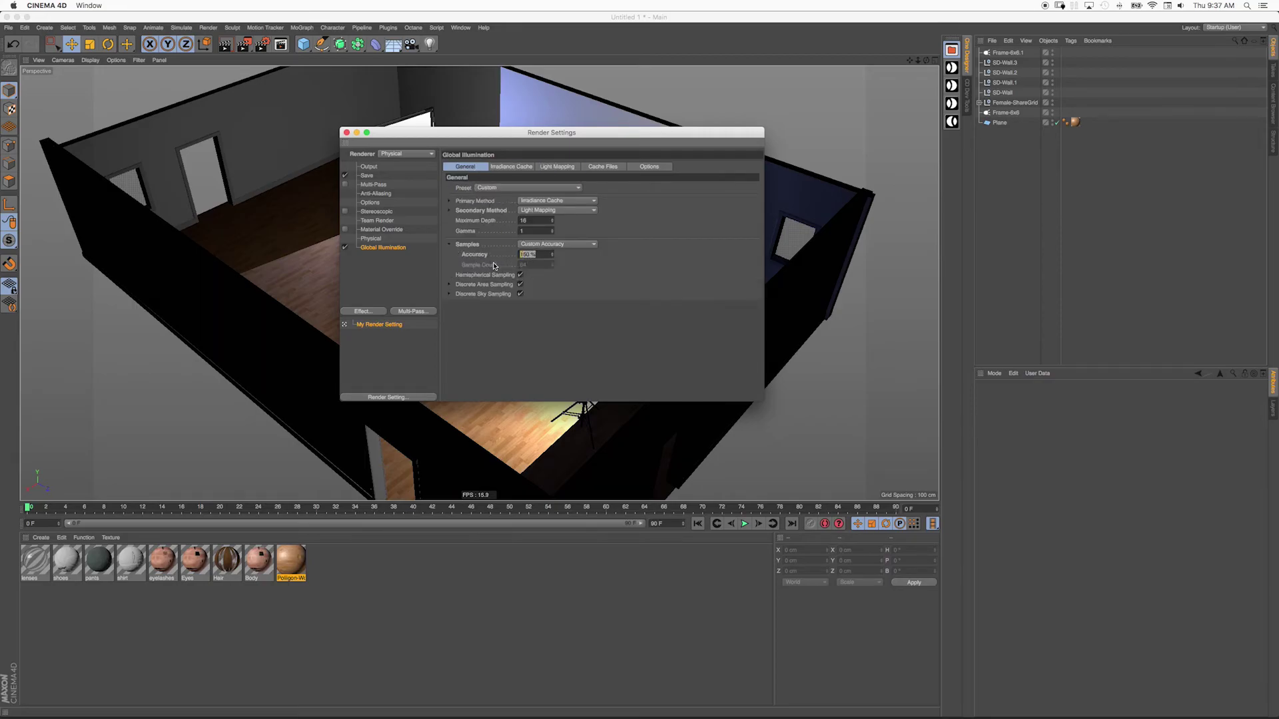
pyautogui.click(374, 238)
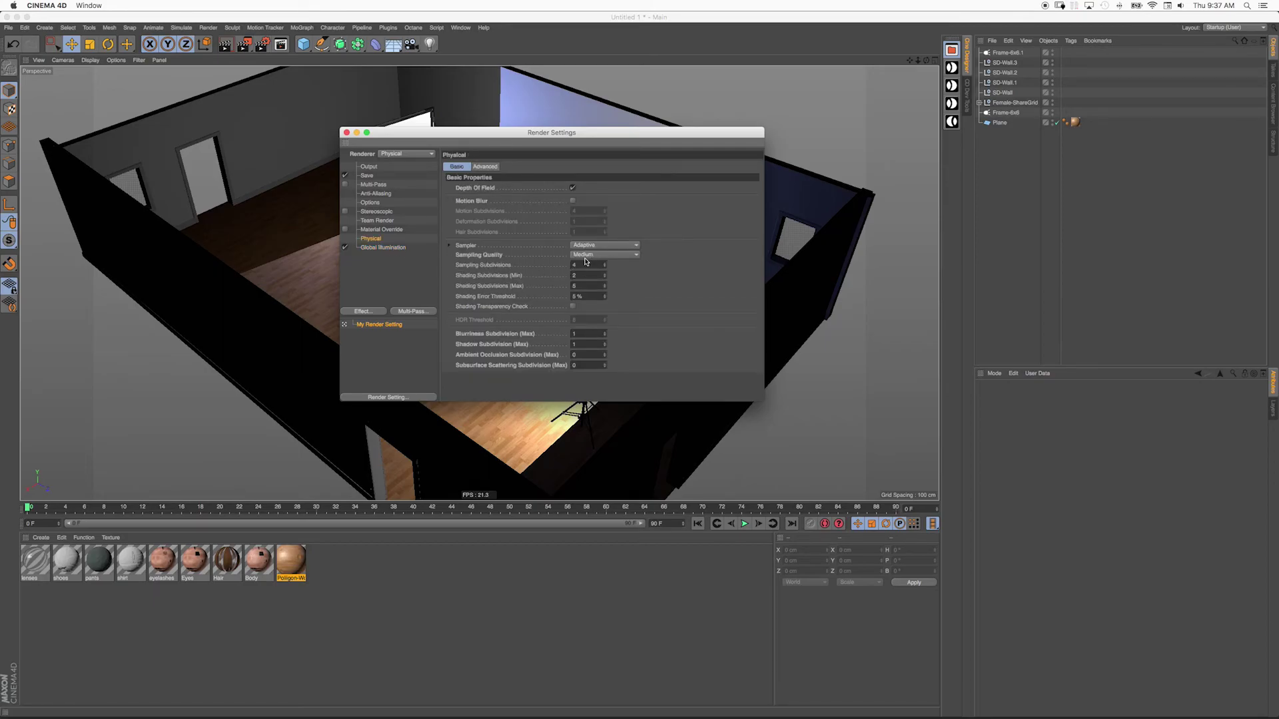
pyautogui.click(347, 133)
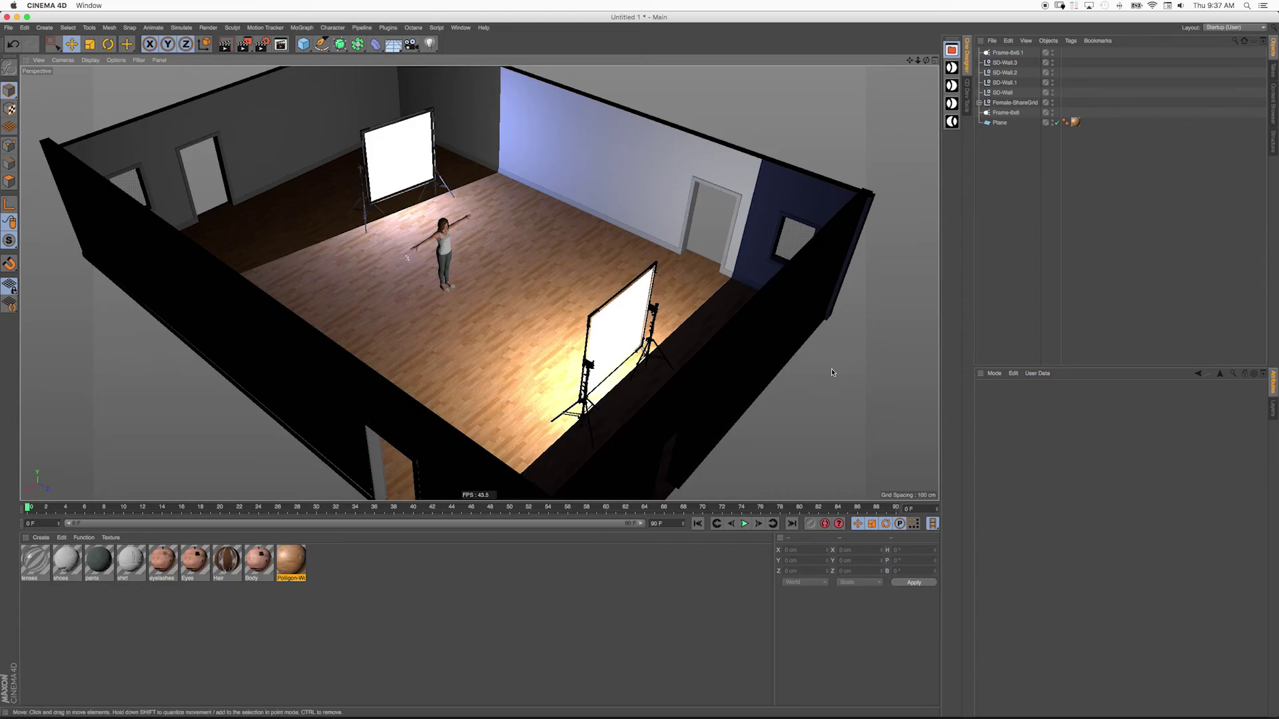
# Start a Shift+R test render of the room, stop it partway, and close the Picture Viewer.
pyautogui.hotkey('shift', 'r')
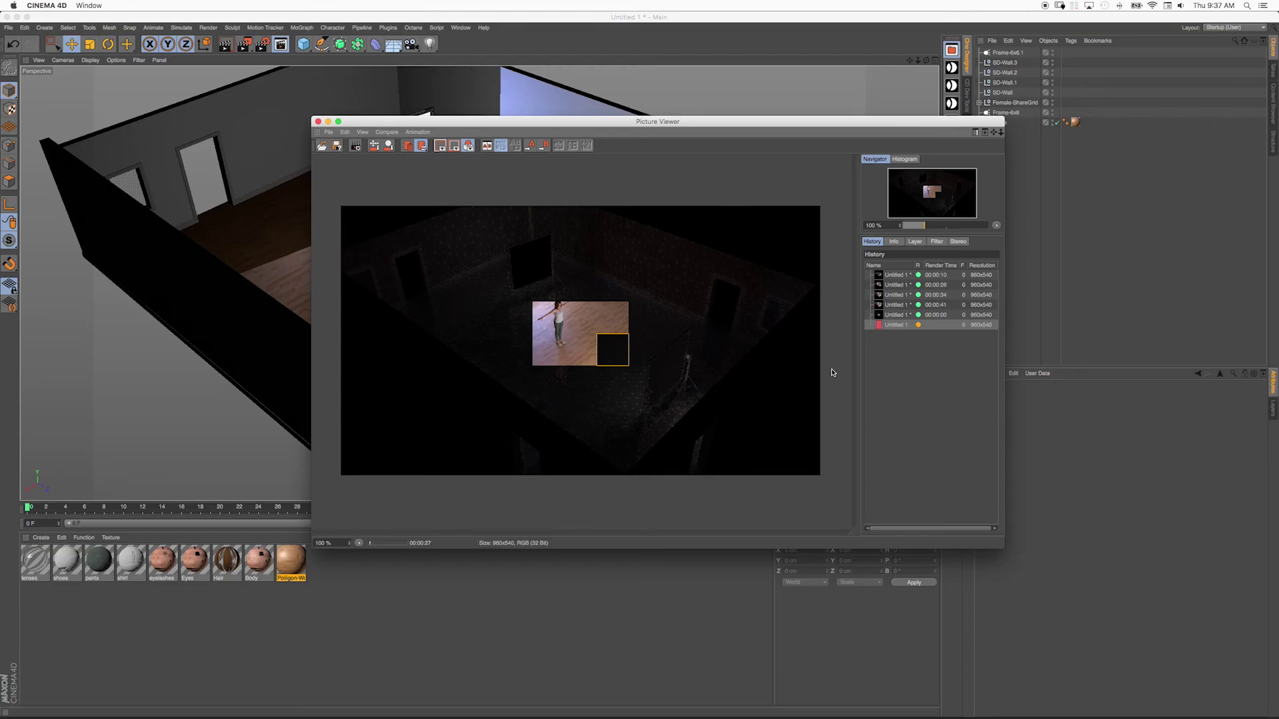
pyautogui.click(355, 145)
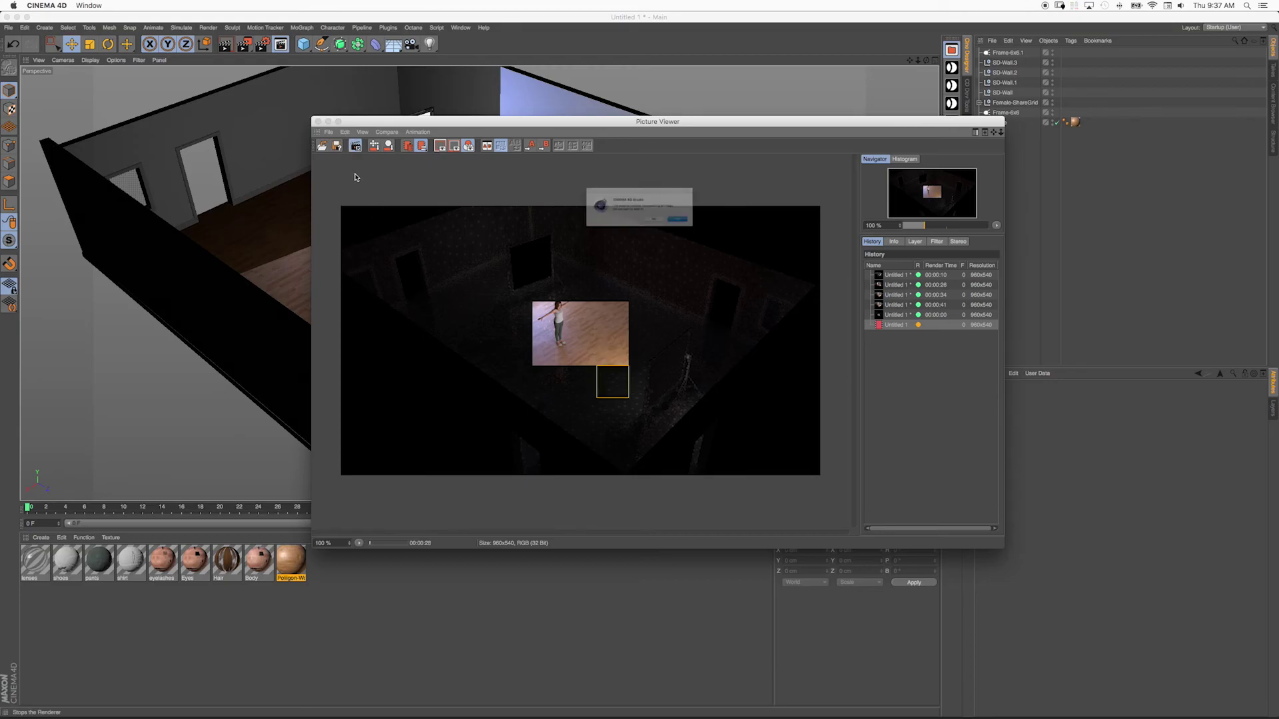
pyautogui.press('Return')
pyautogui.click(317, 122)
# Reopen Render Settings, uncheck Global Illumination, and enlarge the window.
pyautogui.click(280, 44)
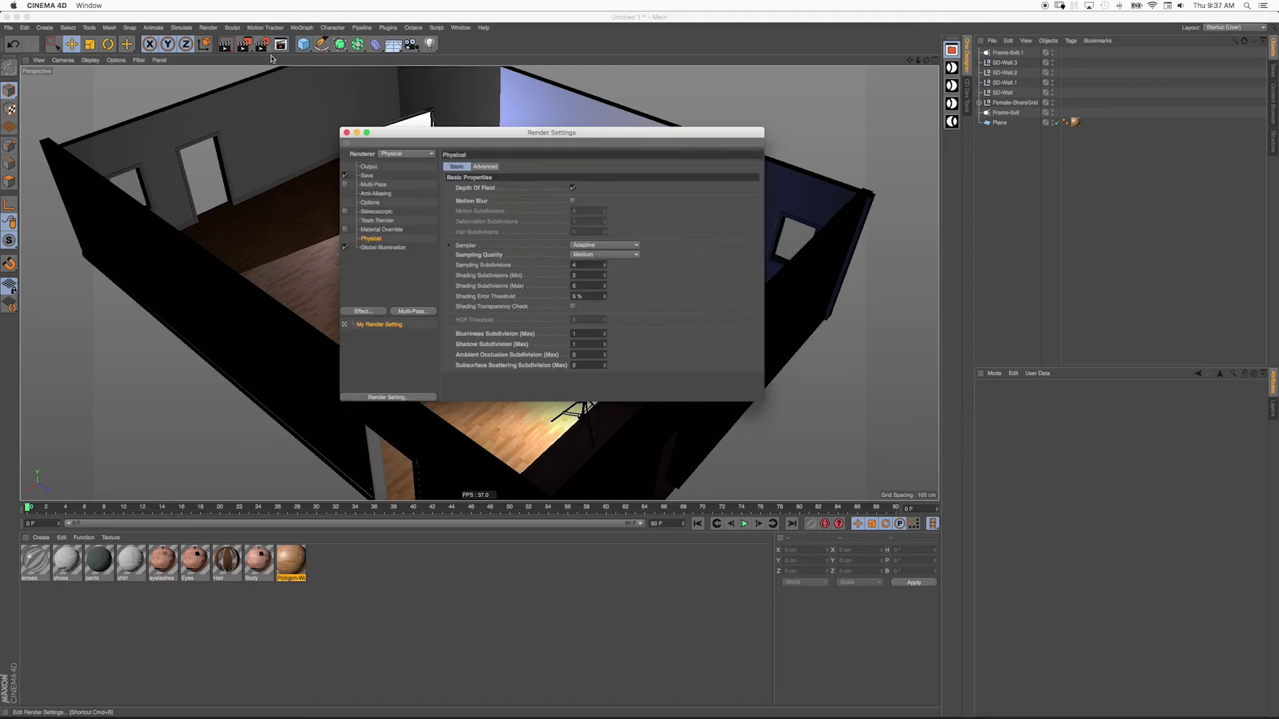
pyautogui.moveTo(439, 132); pyautogui.dragTo(433, 121)
pyautogui.click(340, 236)
pyautogui.moveTo(759, 390); pyautogui.dragTo(777, 449)
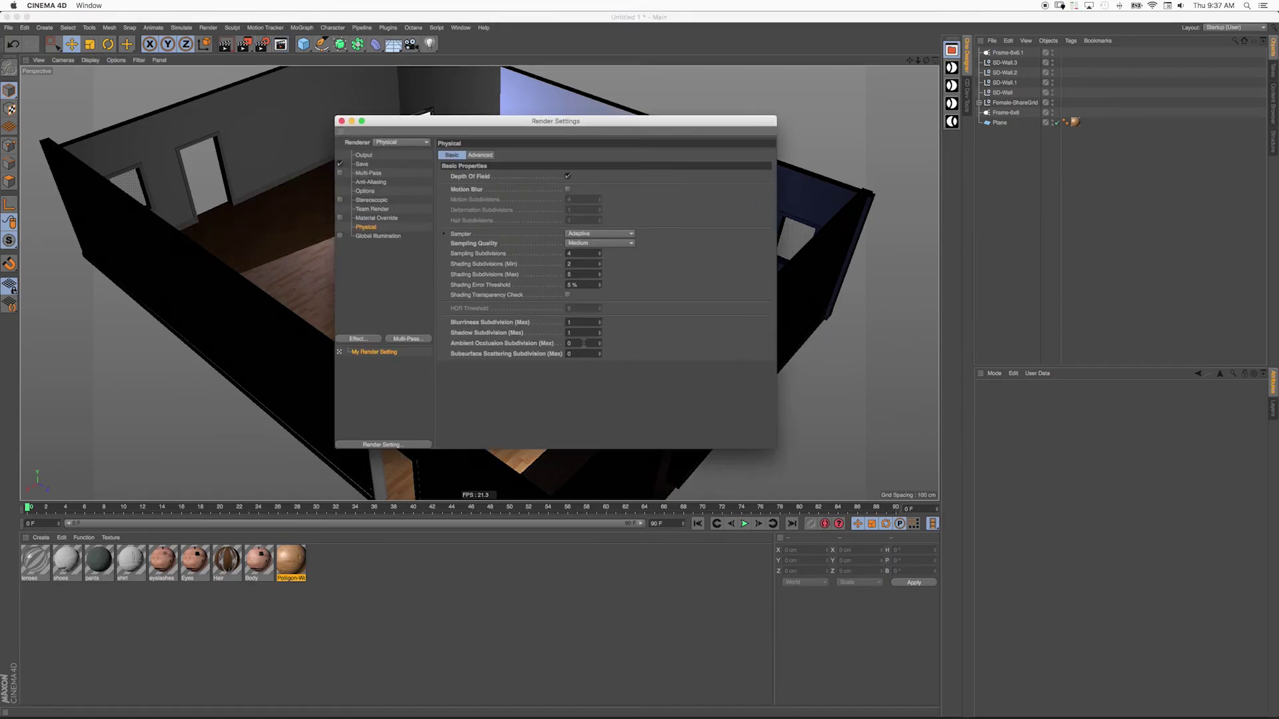
# Try Blurriness/Shadow Subdivision maximums of 4/2, then 6/4.
pyautogui.click(571, 323)
pyautogui.write('4')
pyautogui.doubleClick(573, 333)
pyautogui.write('2')
pyautogui.click(577, 400)
pyautogui.doubleClick(571, 323)
pyautogui.write('6')
pyautogui.doubleClick(571, 333)
pyautogui.write('4')
pyautogui.click(579, 399)
# Set both the Blurriness and Shadow Subdivision maximums back to 1.
pyautogui.doubleClick(571, 321)
pyautogui.write('11')
pyautogui.press('Return')
# Re-enable Global Illumination, set the secondary method to None, and keep Custom Accuracy samples.
pyautogui.click(377, 236)
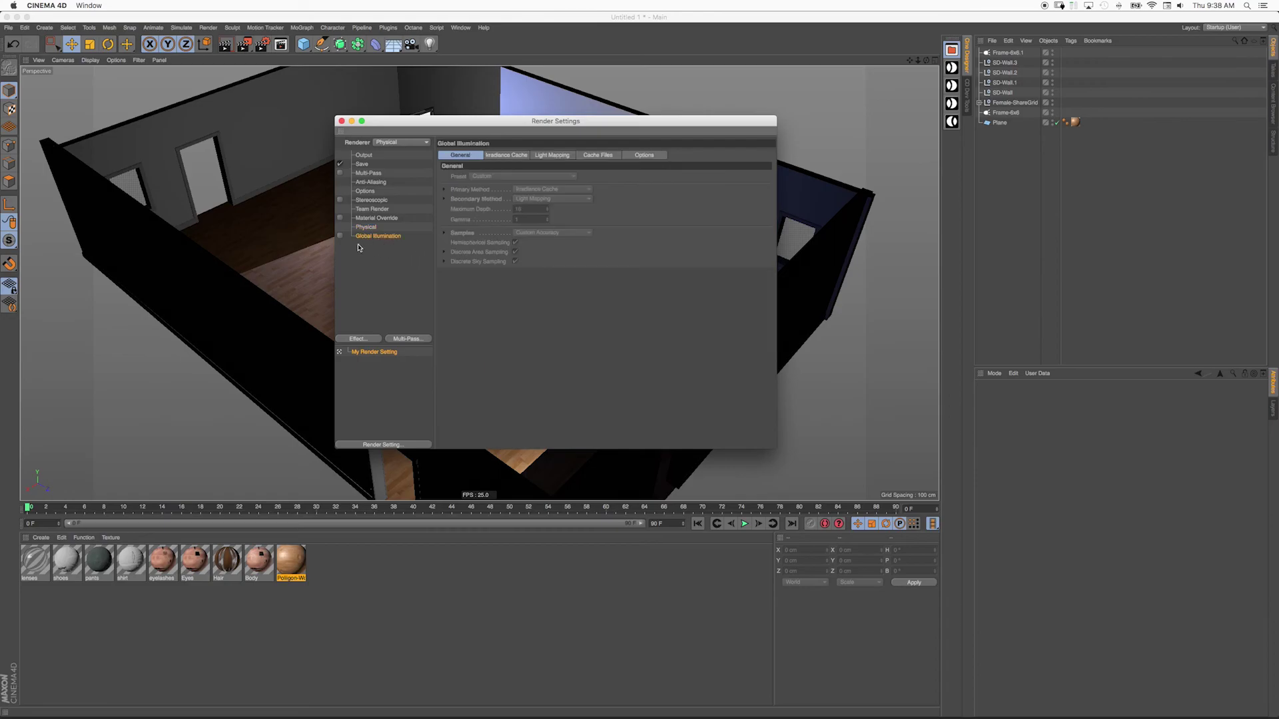
pyautogui.click(340, 236)
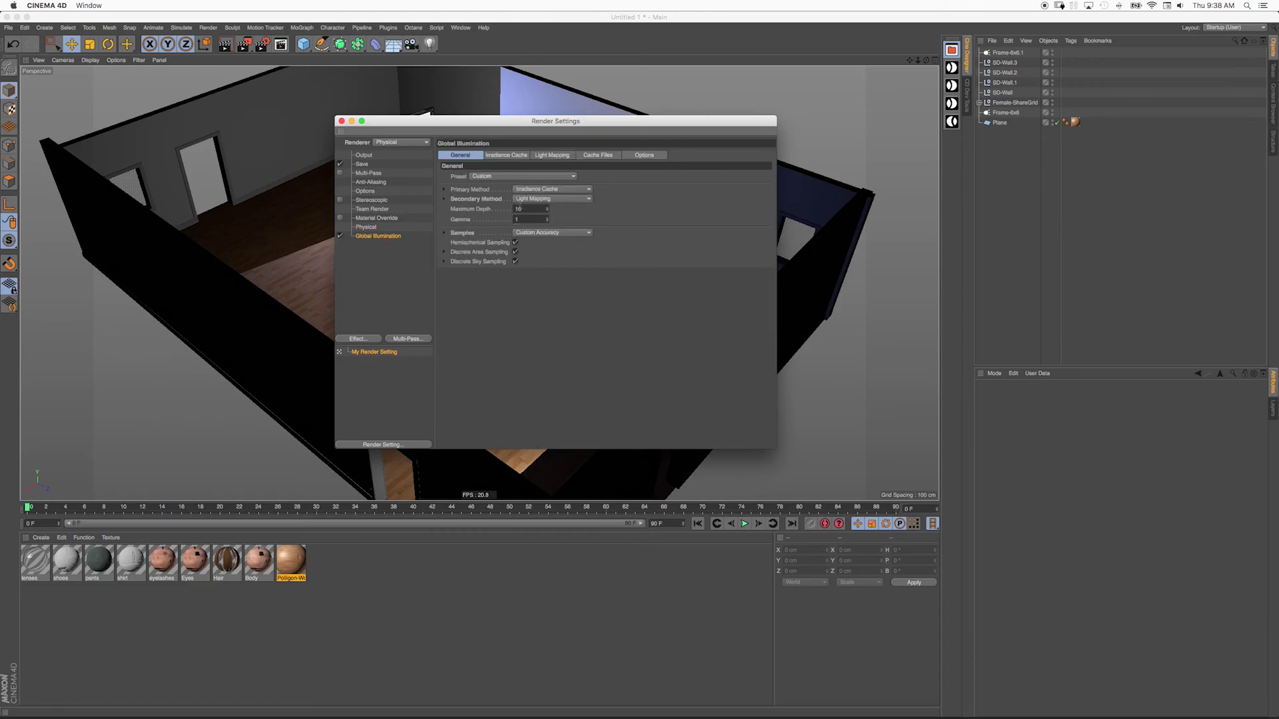
pyautogui.click(552, 198)
pyautogui.click(532, 251)
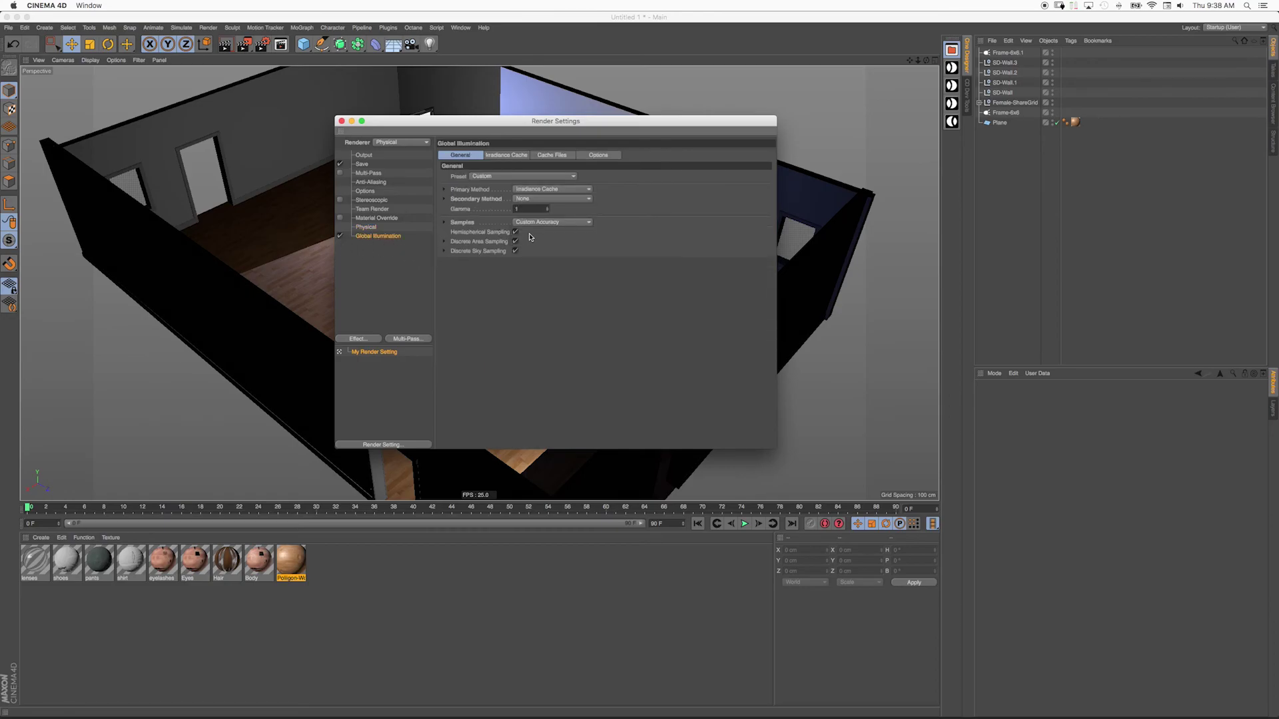
pyautogui.click(527, 222)
pyautogui.click(445, 223)
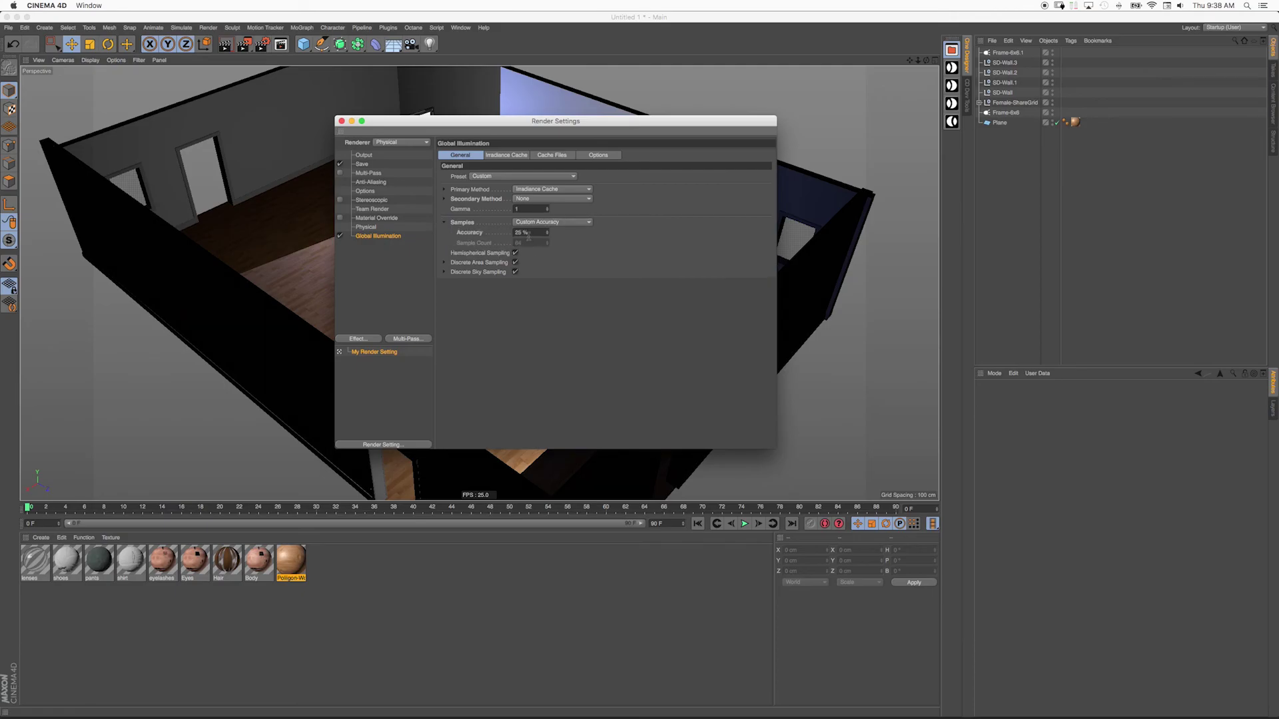
# Set the sample Accuracy to 15 %.
pyautogui.moveTo(533, 233); pyautogui.dragTo(511, 258)
pyautogui.write('100')
pyautogui.press('Return')
pyautogui.doubleClick(526, 232)
pyautogui.write('15')
pyautogui.press('Return')
# Check the Irradiance Cache page, then set the secondary method back to Light Mapping.
pyautogui.click(513, 157)
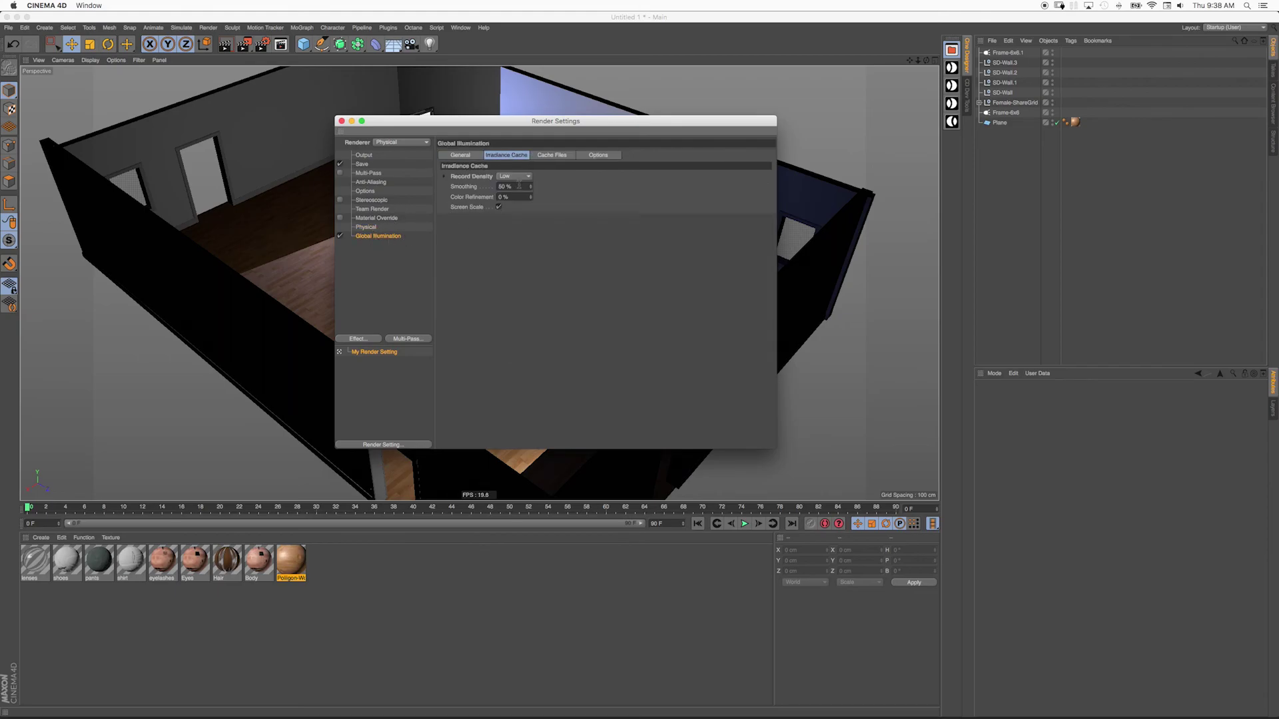
pyautogui.click(455, 156)
pyautogui.click(526, 199)
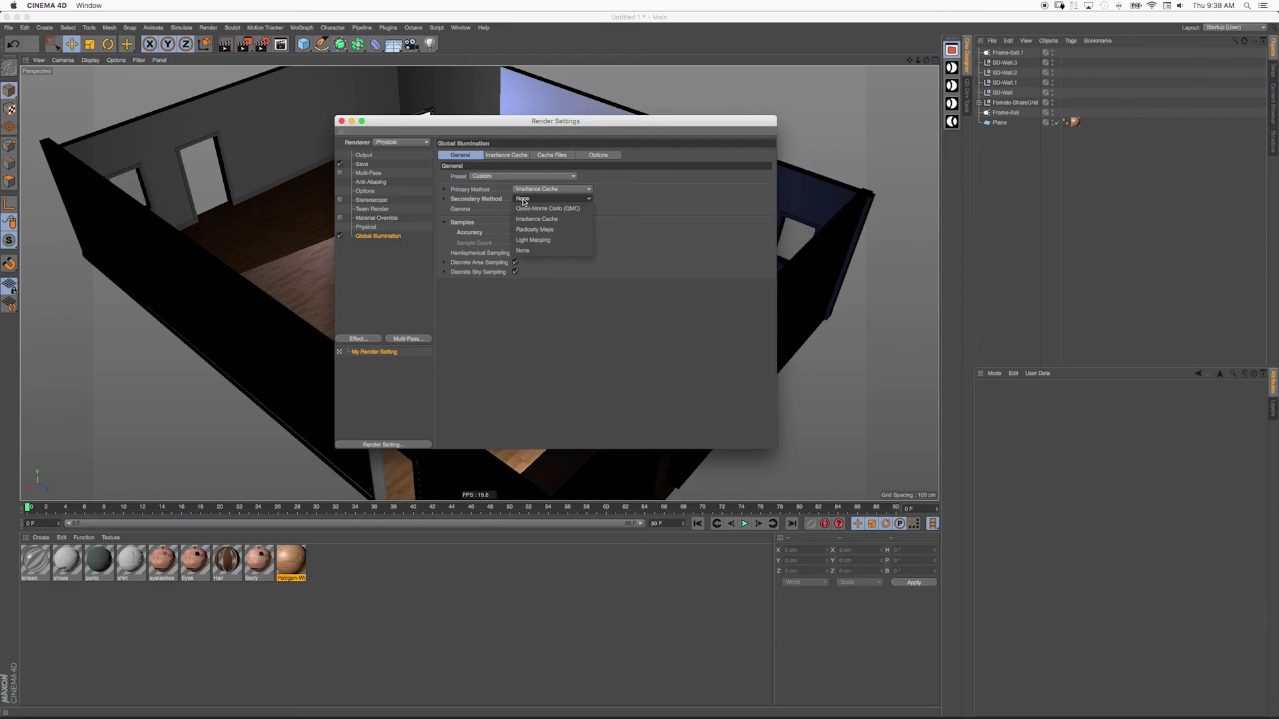
pyautogui.click(531, 241)
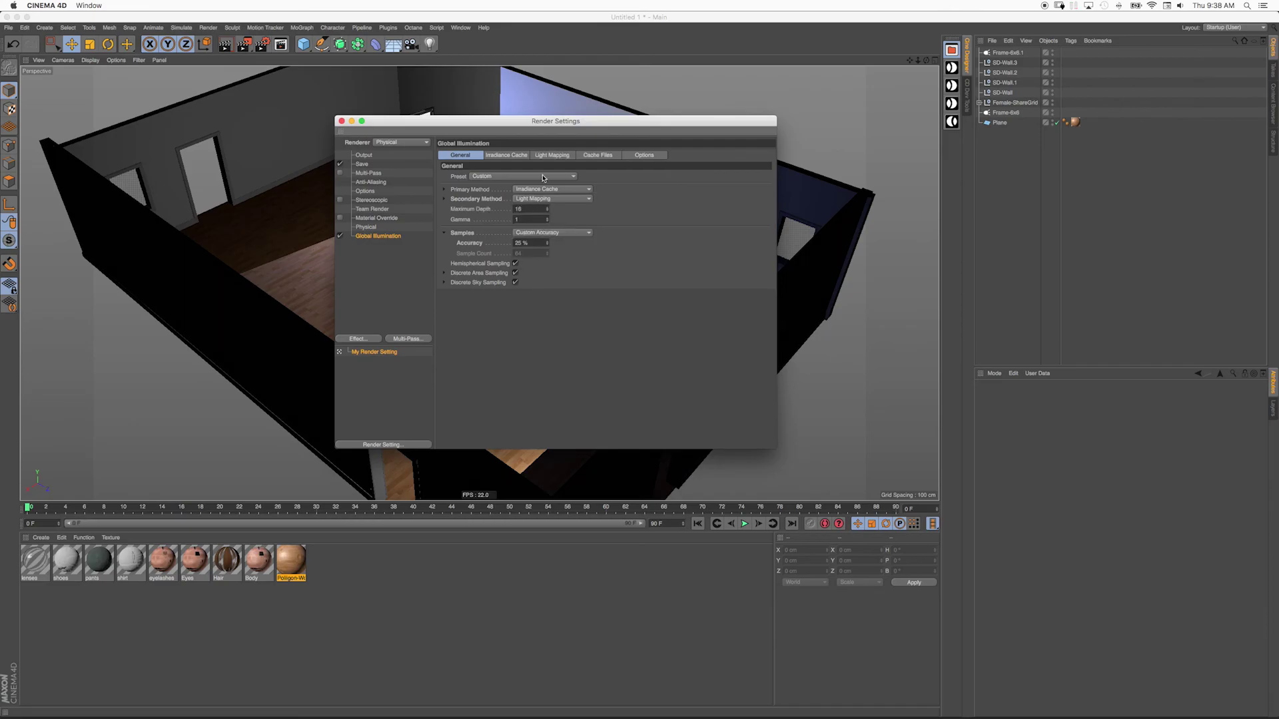
pyautogui.click(552, 155)
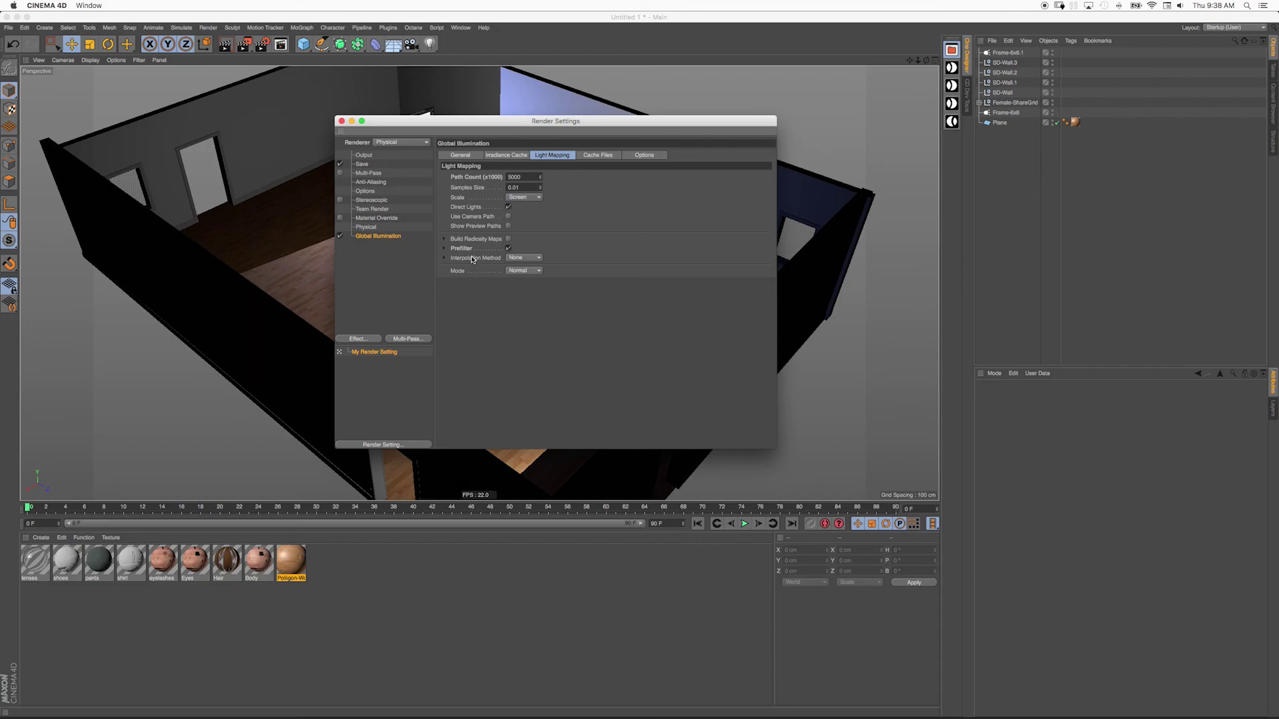
# Expand Prefilter on the Light Mapping page and set Prefilter Samples to 8.
pyautogui.click(444, 248)
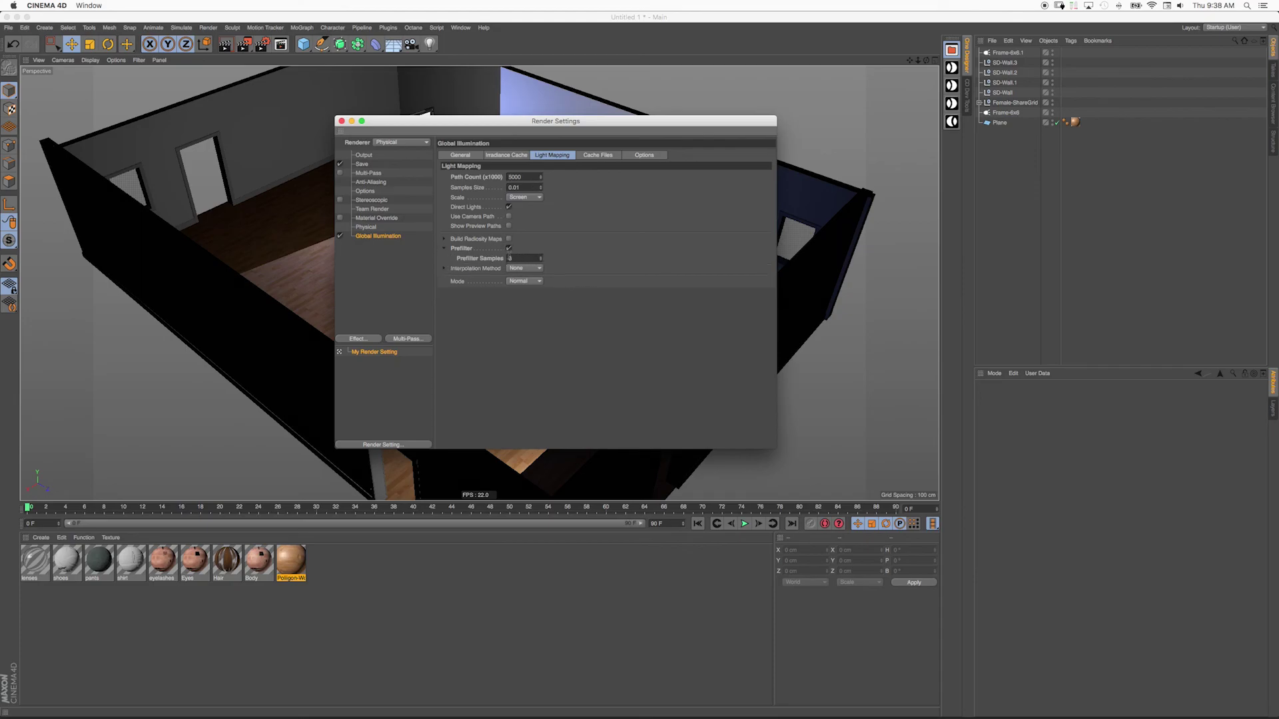
pyautogui.doubleClick(514, 257)
pyautogui.click(522, 335)
pyautogui.doubleClick(521, 258)
pyautogui.write('64')
pyautogui.write('32')
pyautogui.write('8')
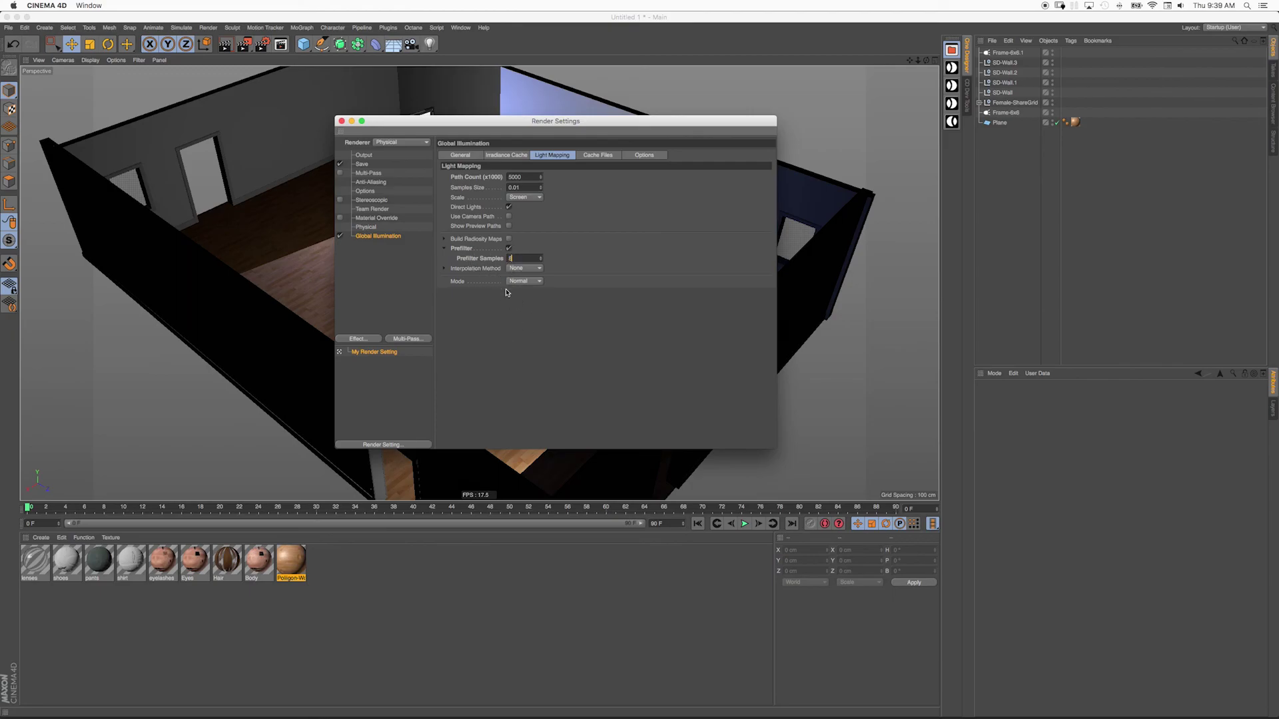